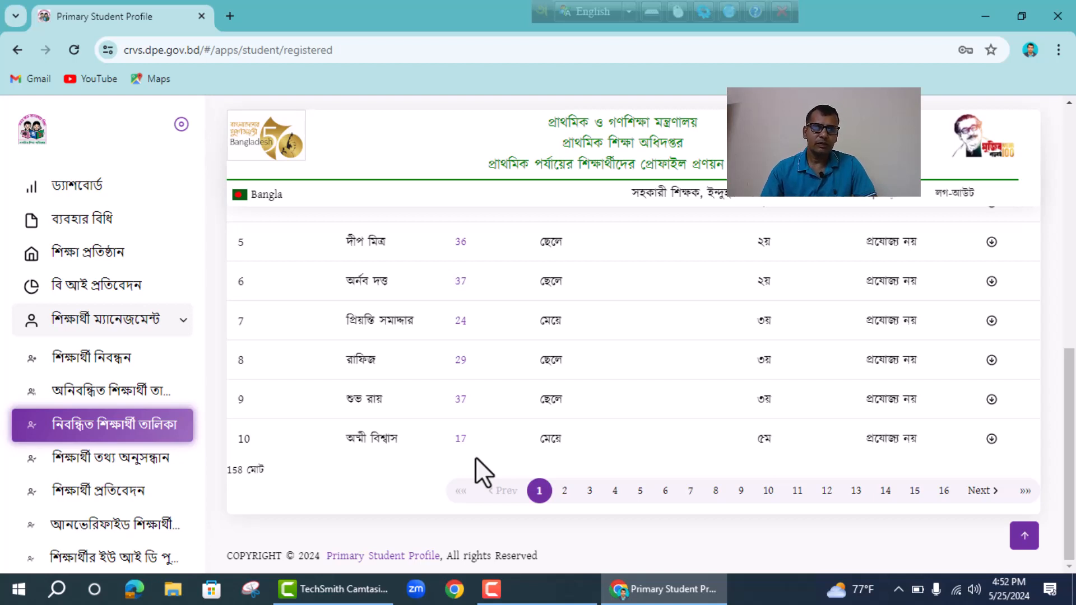
# - Filter the registered student list by class প্রাক-প্রাথমিক (৫+) and run the search
pyautogui.scroll(5, 477, 456)
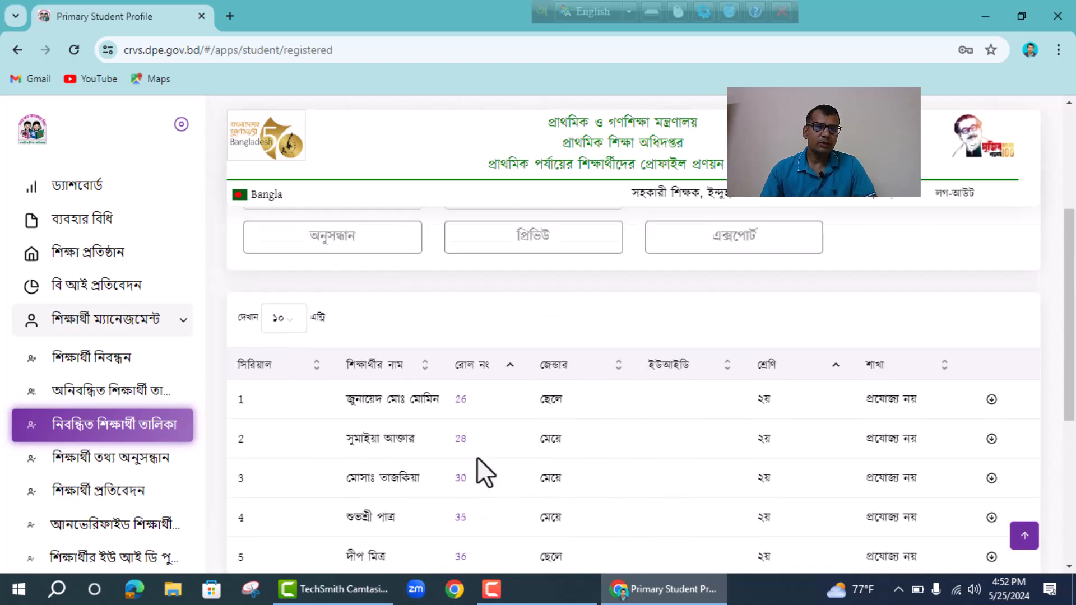
pyautogui.scroll(-3, 477, 457)
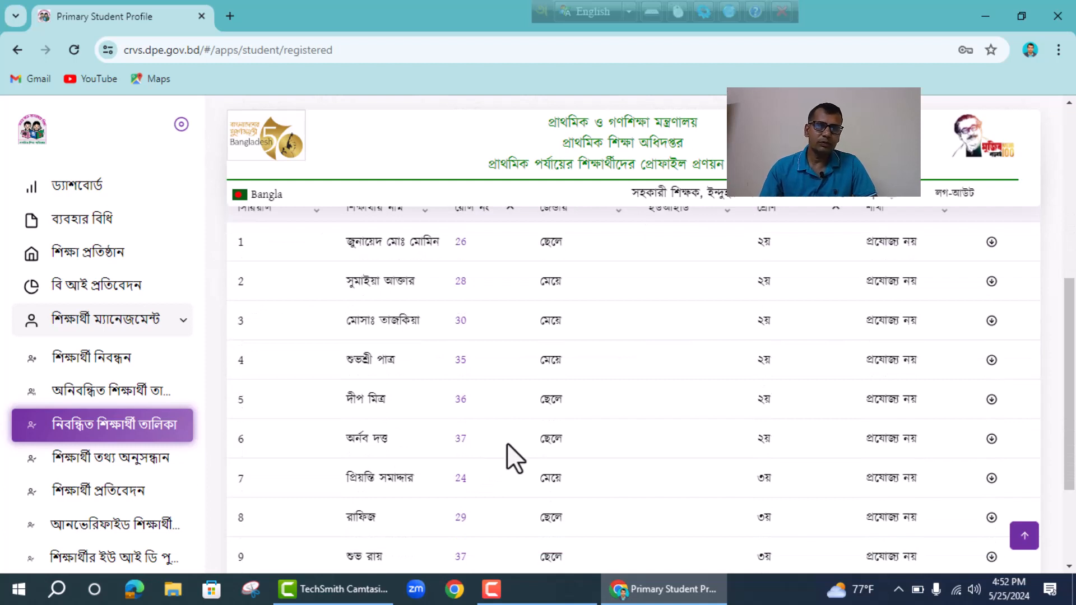
pyautogui.scroll(3, 507, 443)
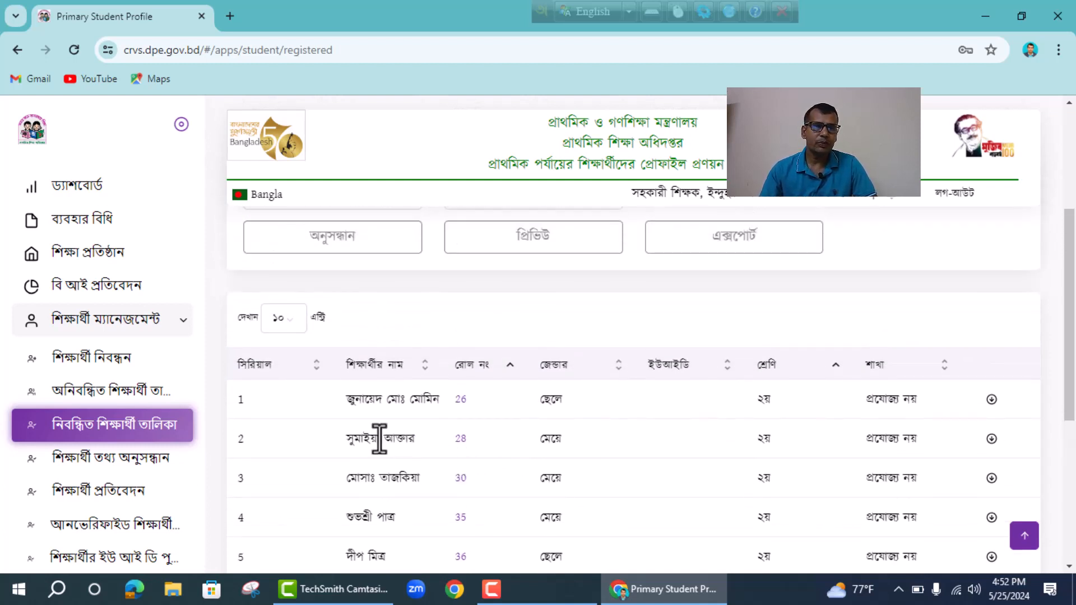
pyautogui.scroll(-5, 559, 450)
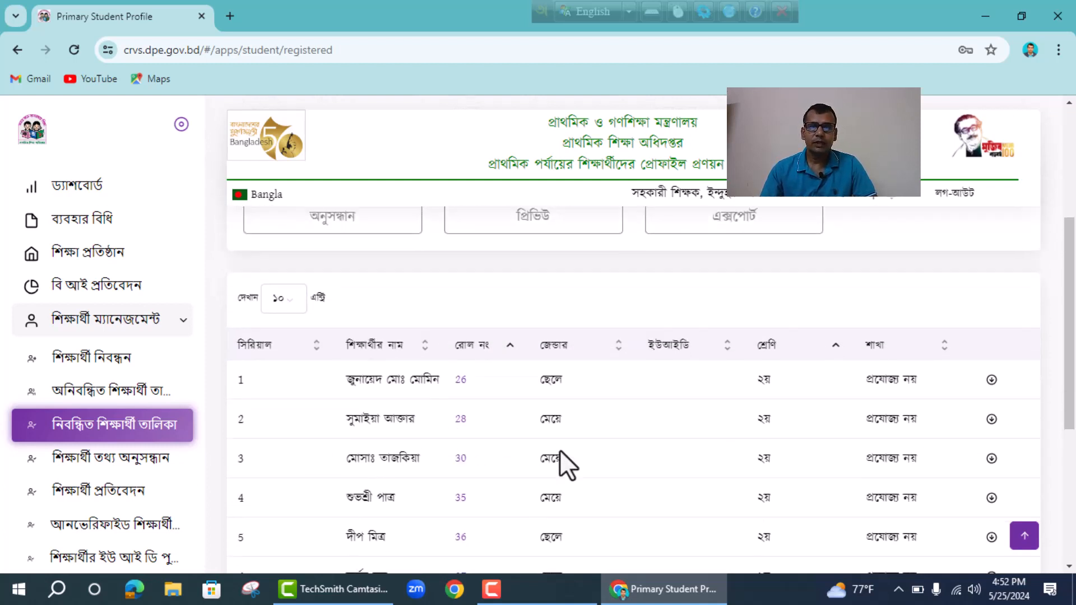
pyautogui.scroll(6, 559, 450)
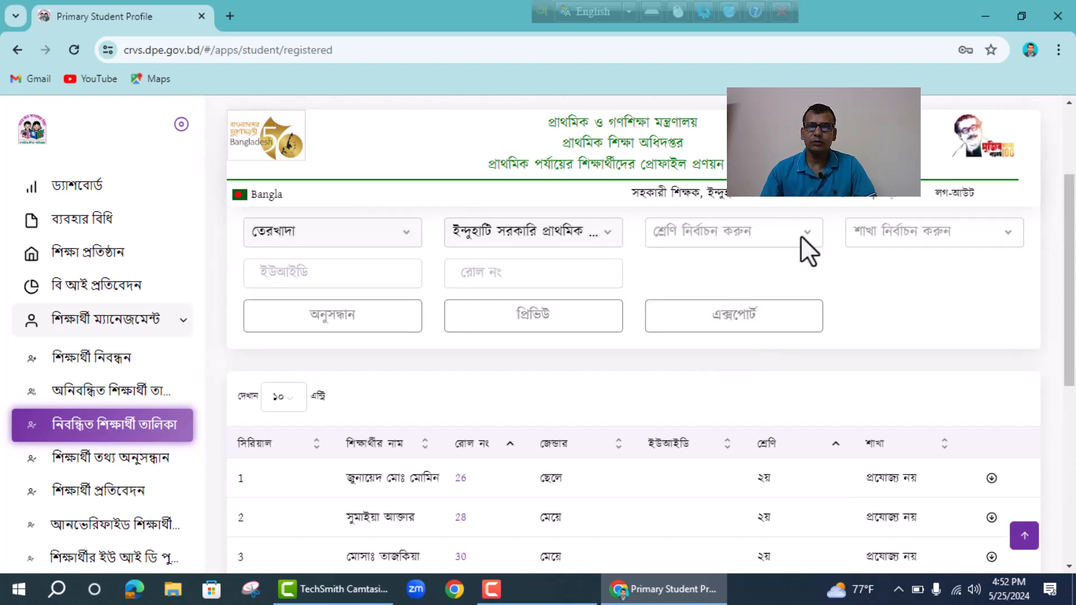
pyautogui.scroll(2, 799, 236)
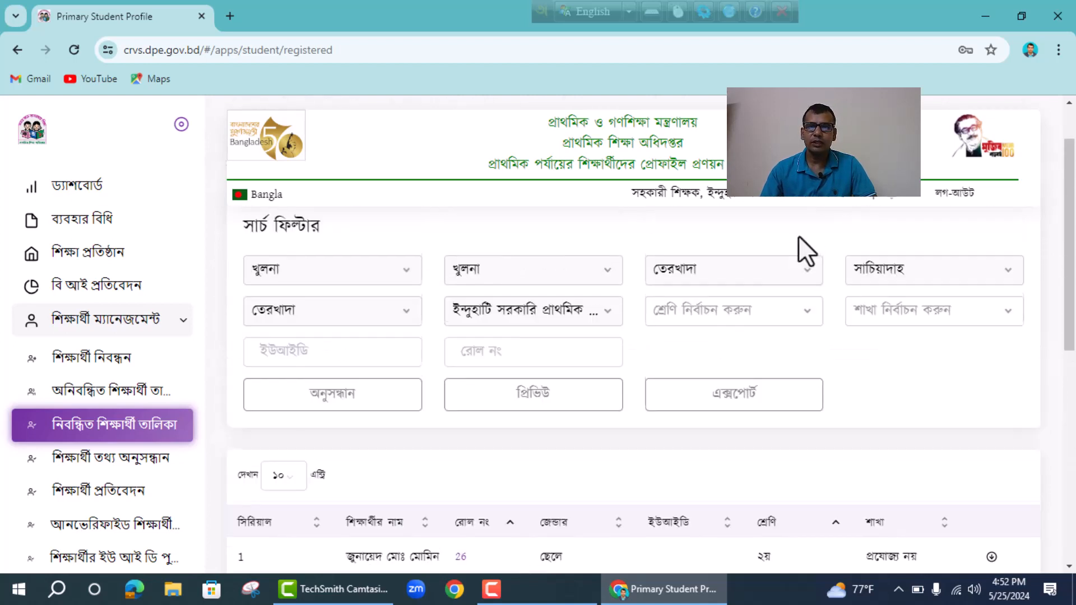
pyautogui.click(802, 312)
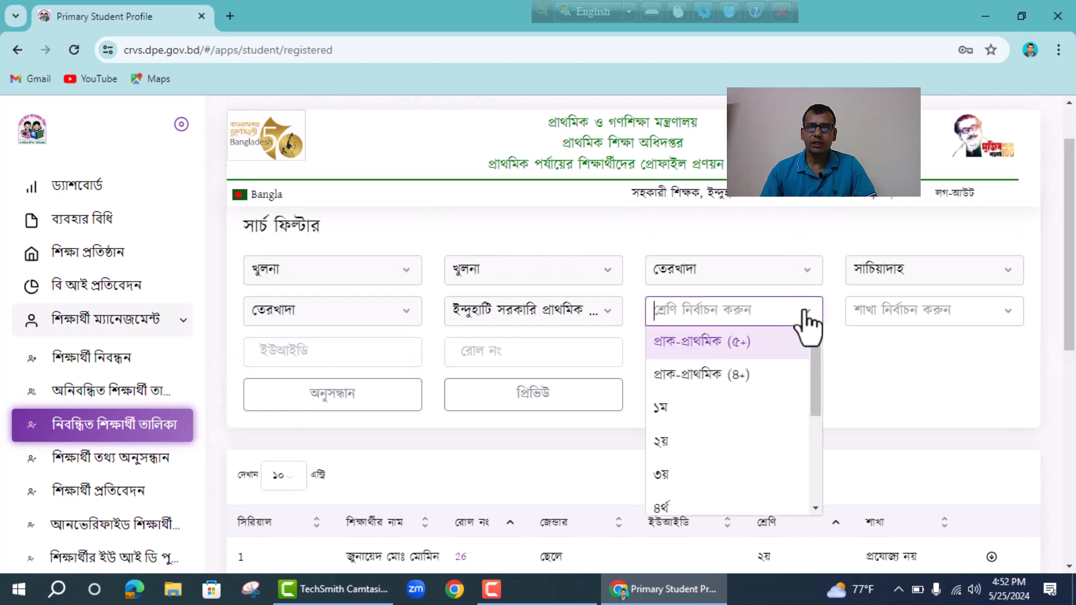
pyautogui.click(735, 343)
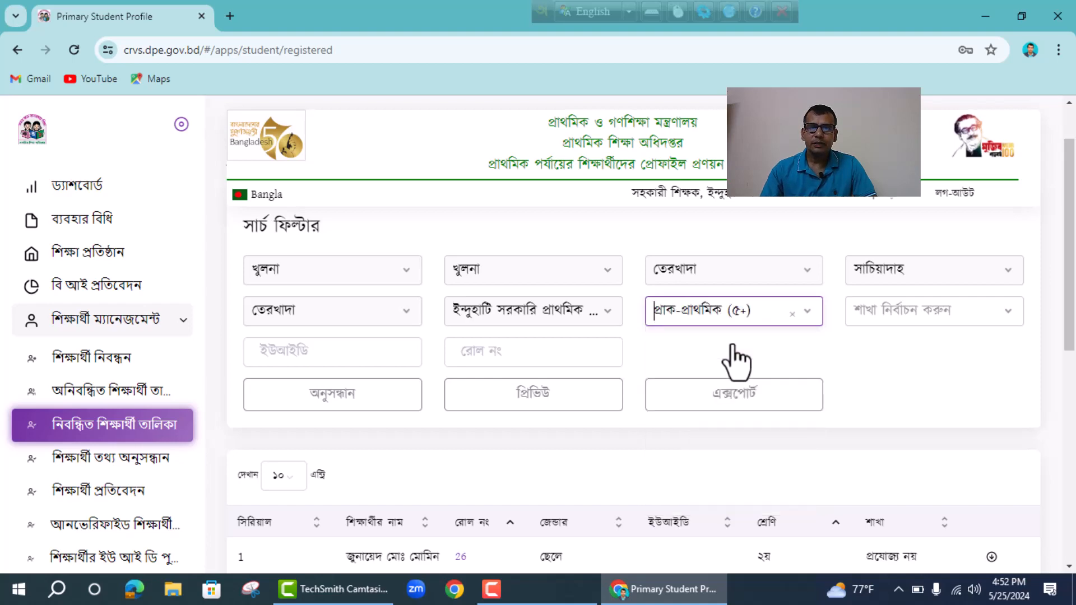
pyautogui.click(350, 404)
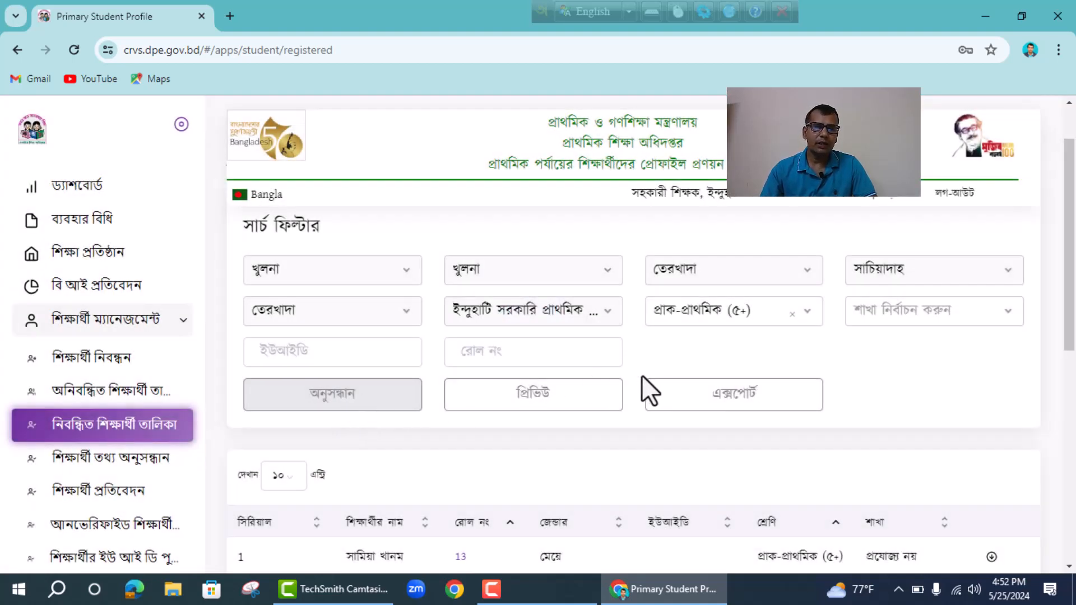
# - Set the filtered student list to show ১০০ entries per page and review all its rows
pyautogui.scroll(-1, 658, 377)
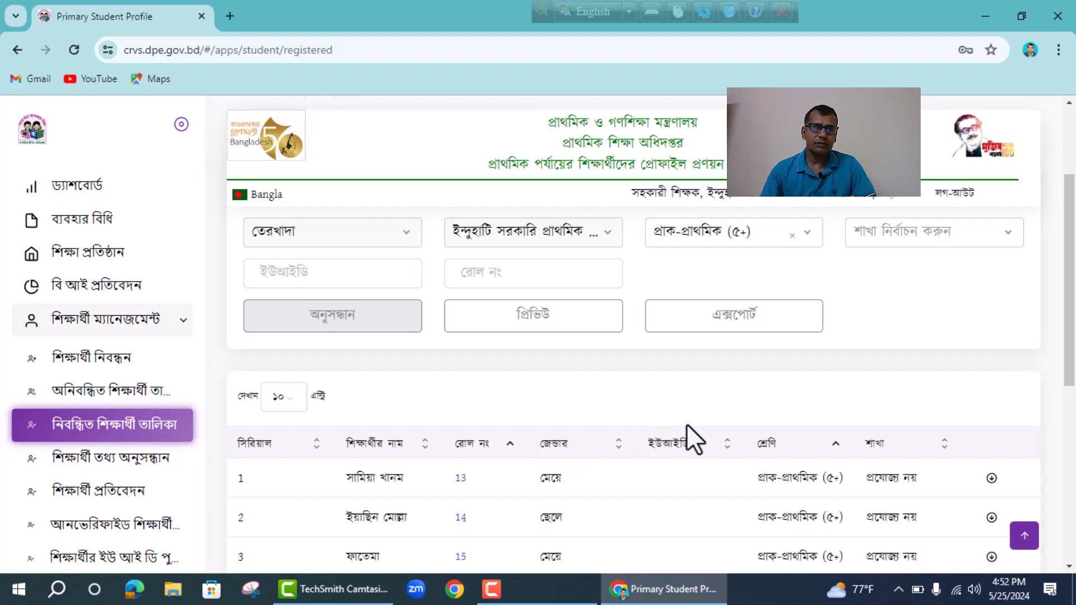
pyautogui.scroll(-3, 692, 422)
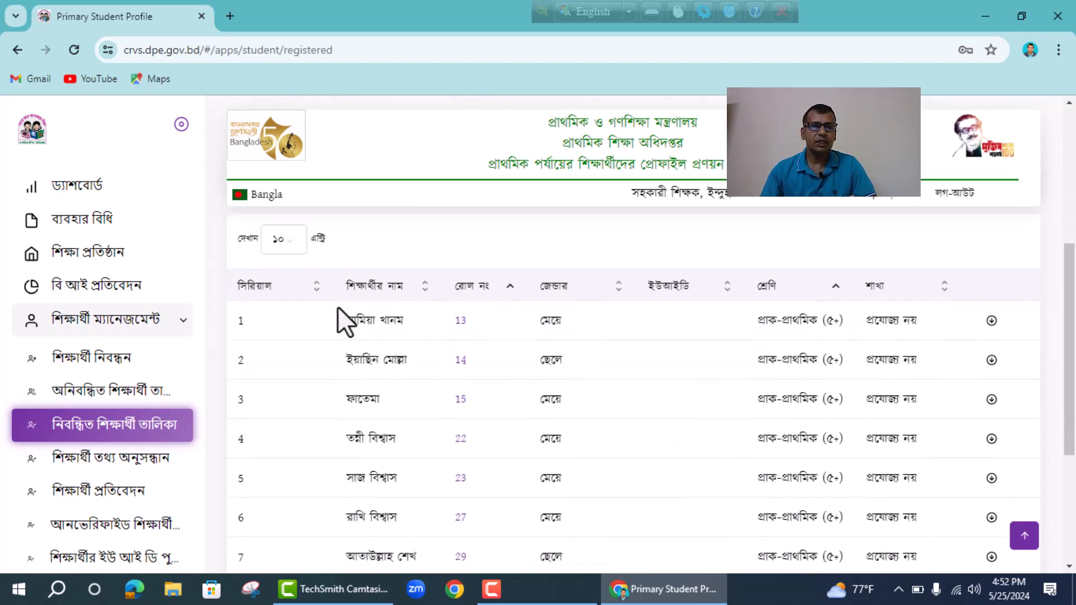
pyautogui.click(291, 244)
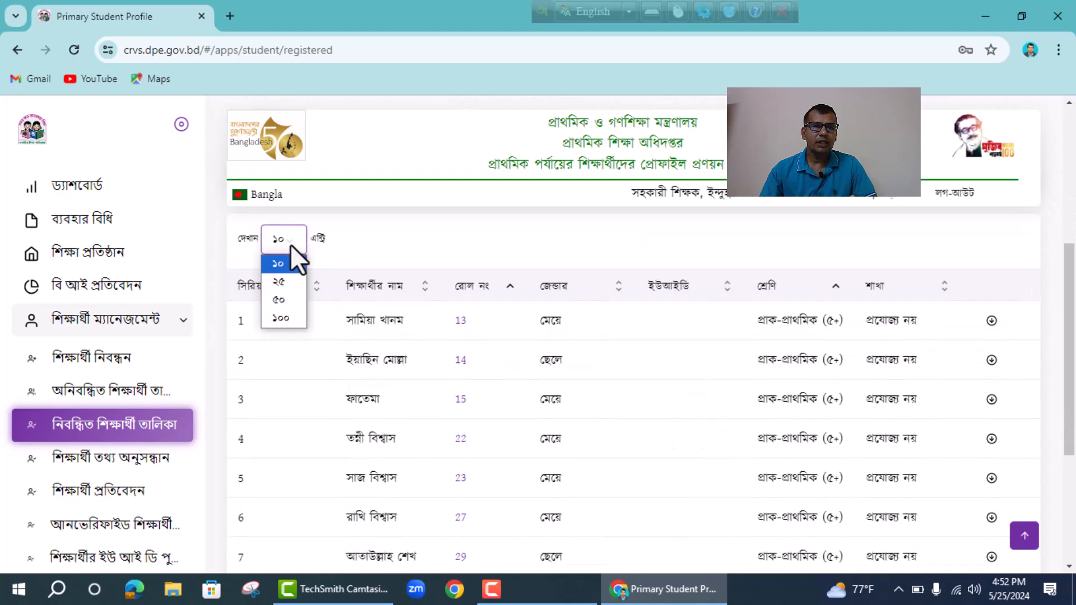
pyautogui.click(281, 318)
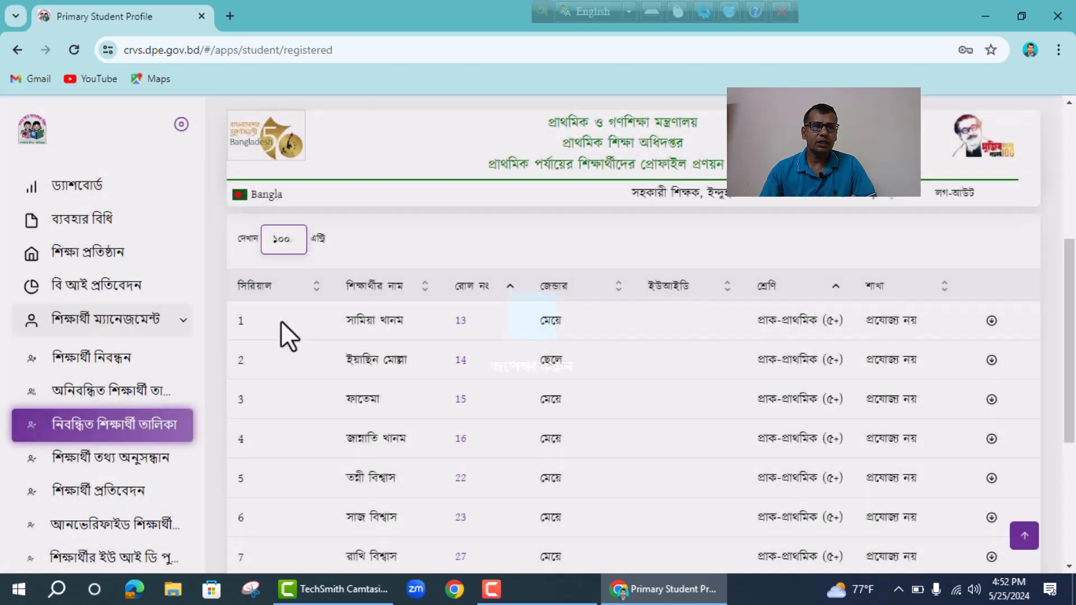
pyautogui.scroll(-5, 573, 313)
pyautogui.scroll(3, 573, 313)
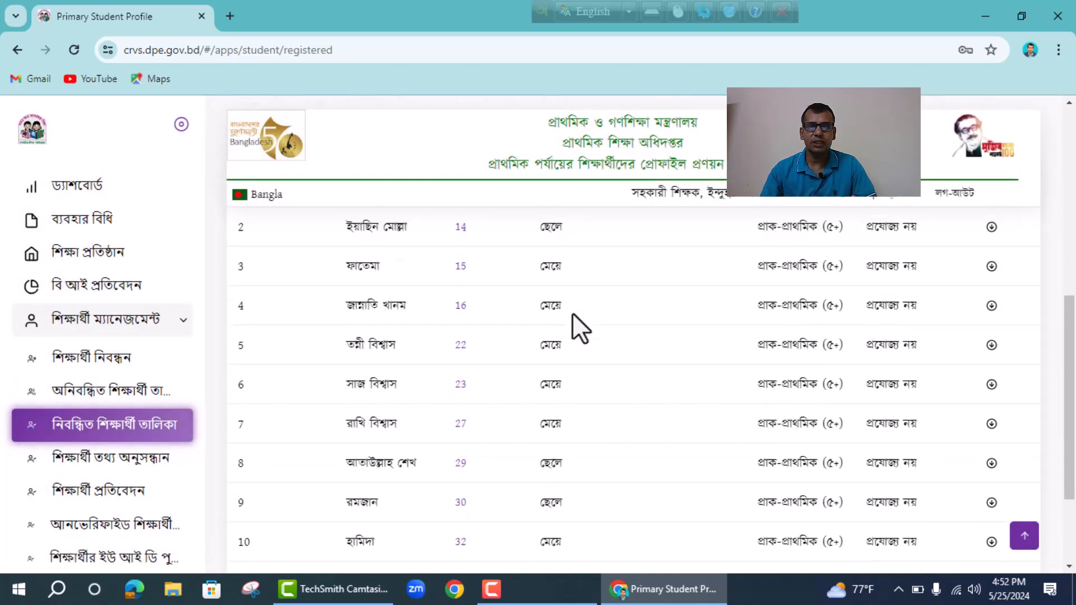
pyautogui.scroll(-3, 573, 313)
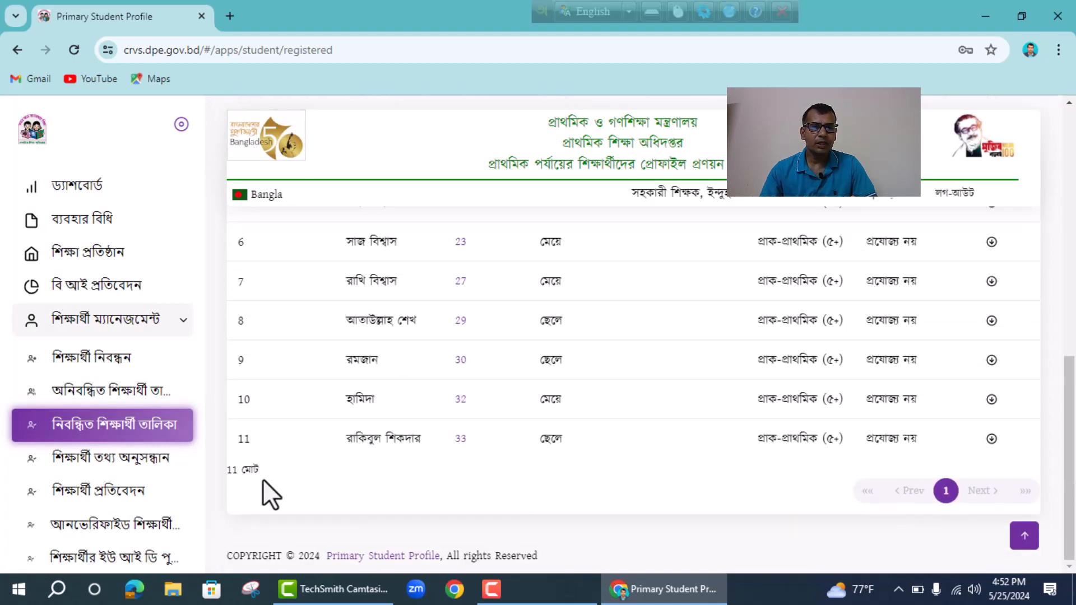
pyautogui.scroll(4, 607, 426)
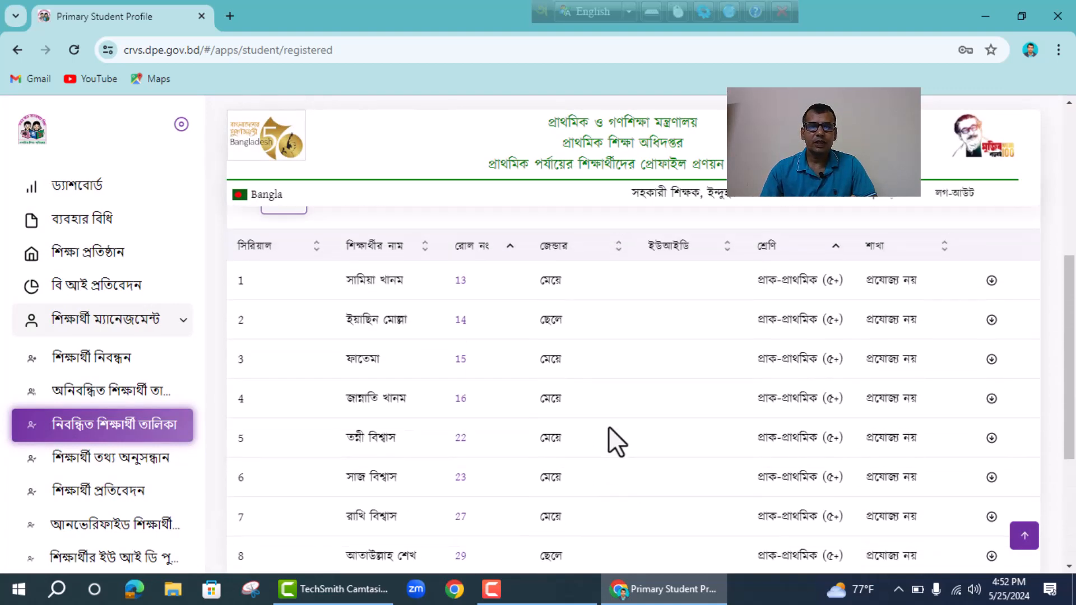
pyautogui.scroll(2, 609, 429)
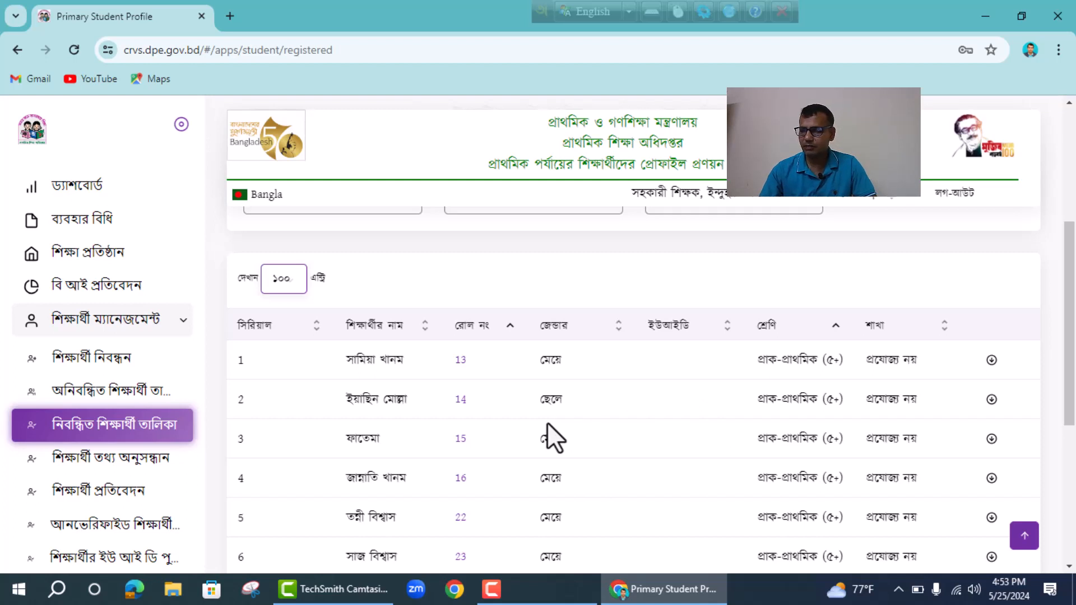
# - Open the record of the first student in the filtered list for editing (সম্পাদন)
pyautogui.click(512, 319)
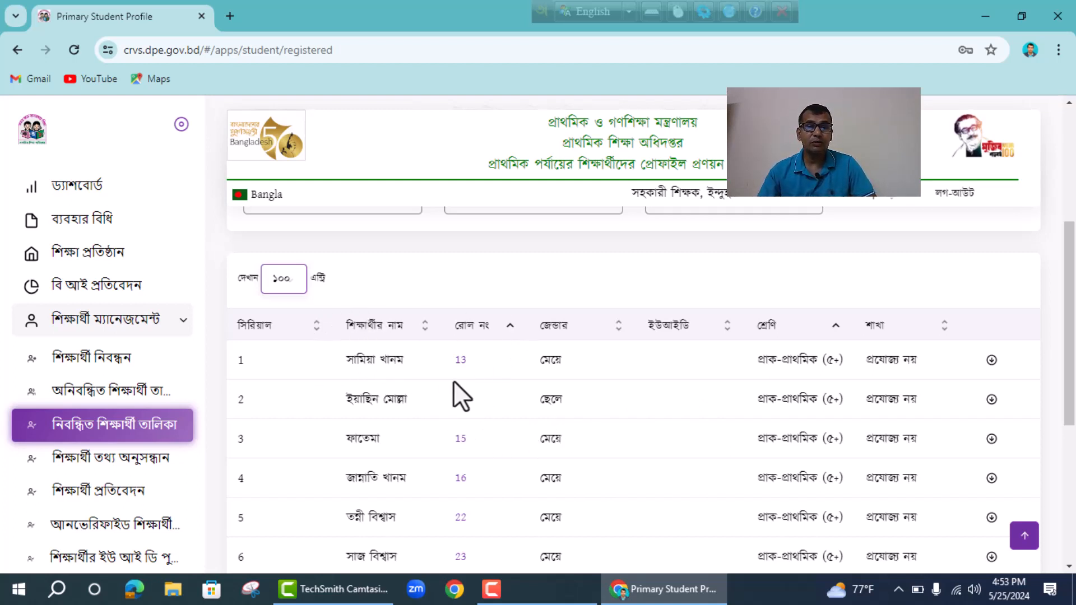
pyautogui.click(990, 364)
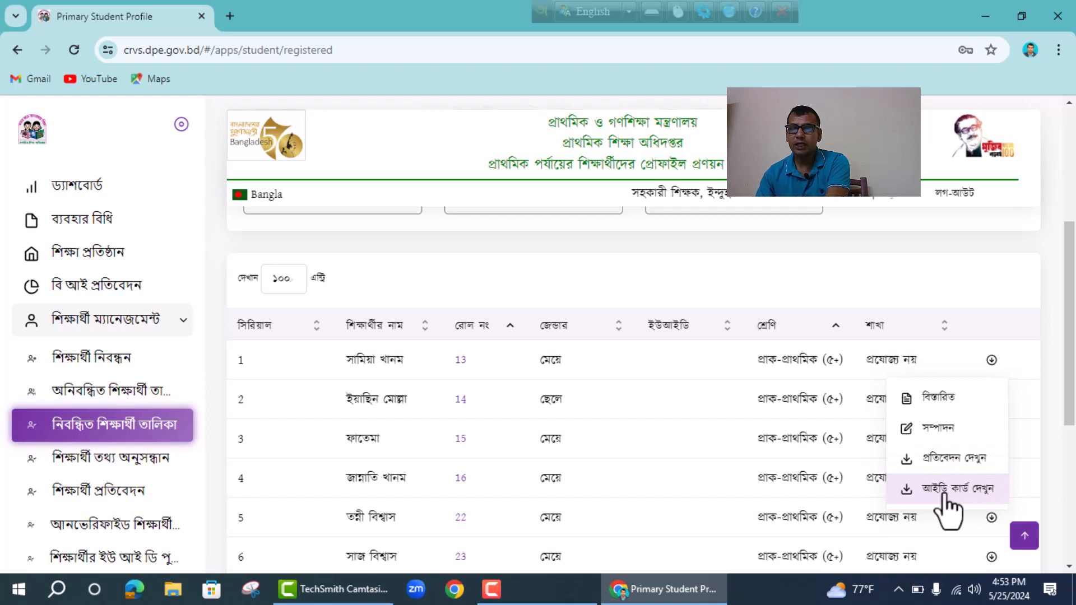
pyautogui.click(938, 435)
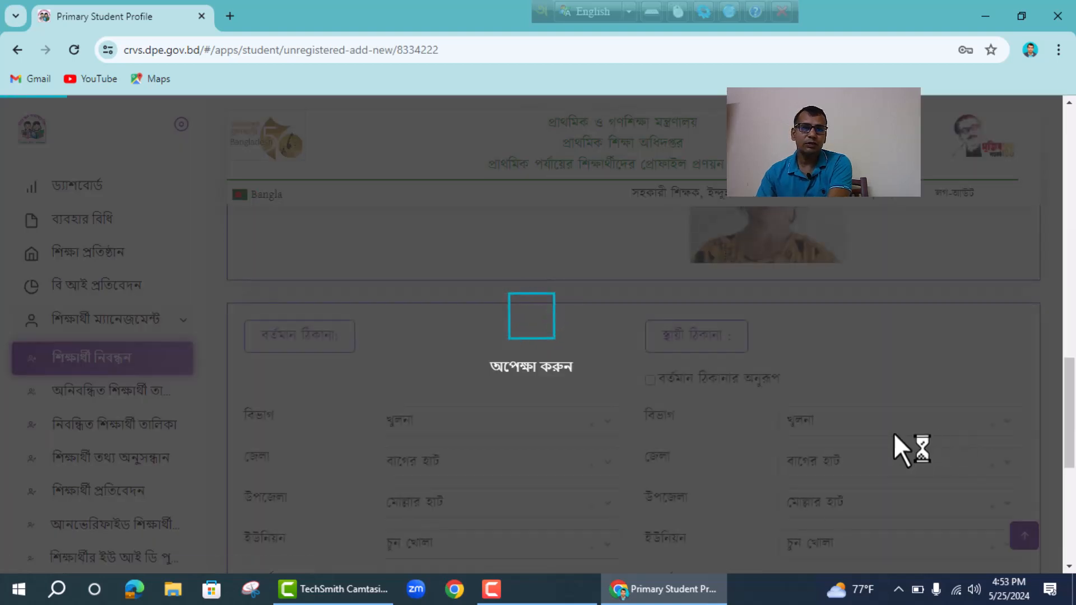
# - Change the student's current class (অধ্যয়নরত শ্রেণি) to ১ম in the registration form
pyautogui.scroll(4, 583, 450)
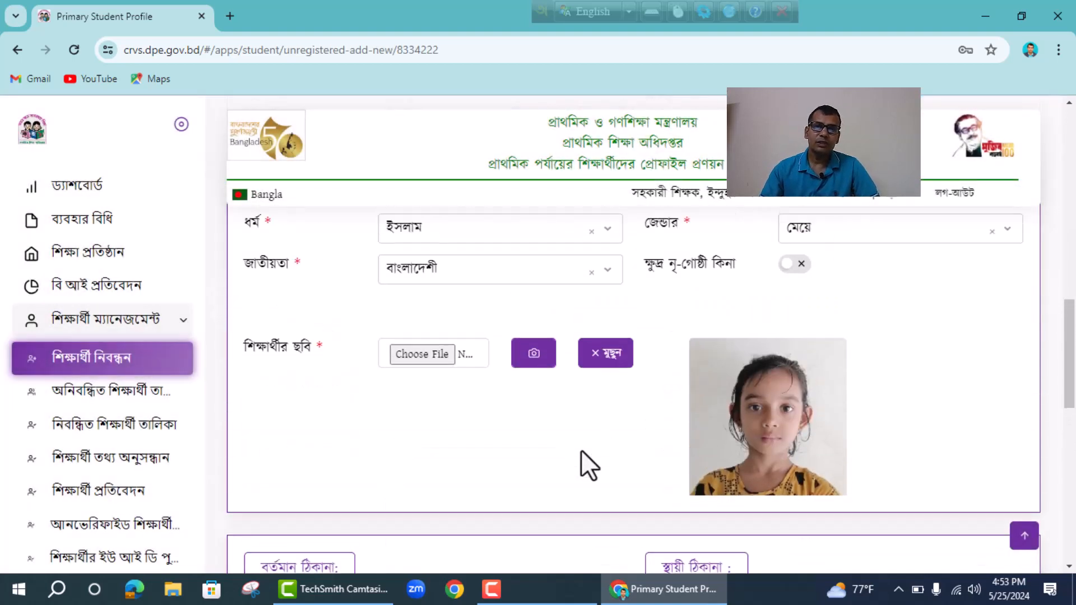
pyautogui.scroll(10, 581, 449)
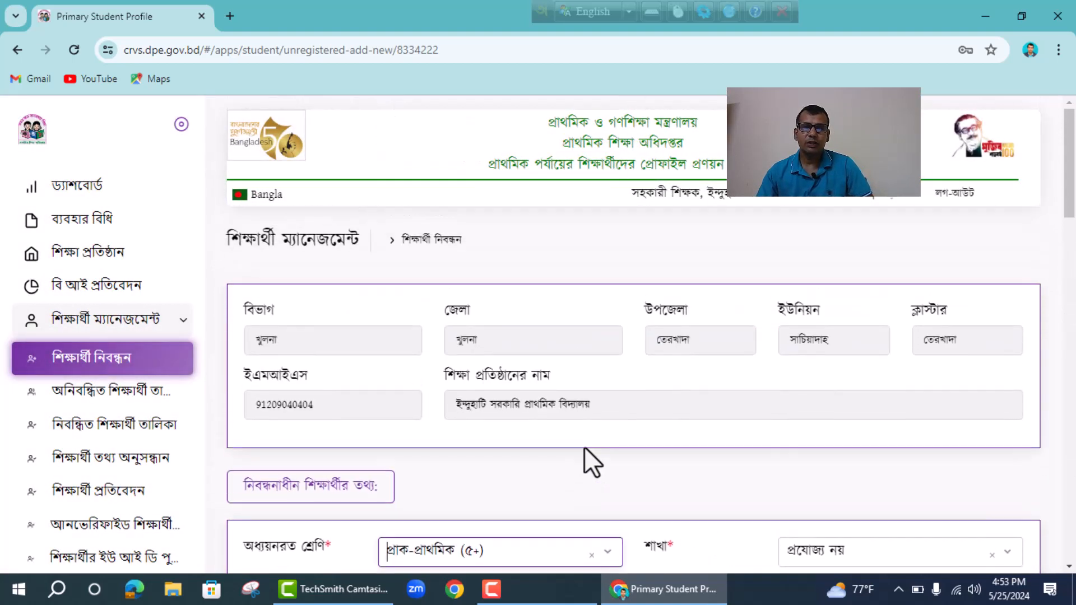
pyautogui.scroll(-3, 587, 394)
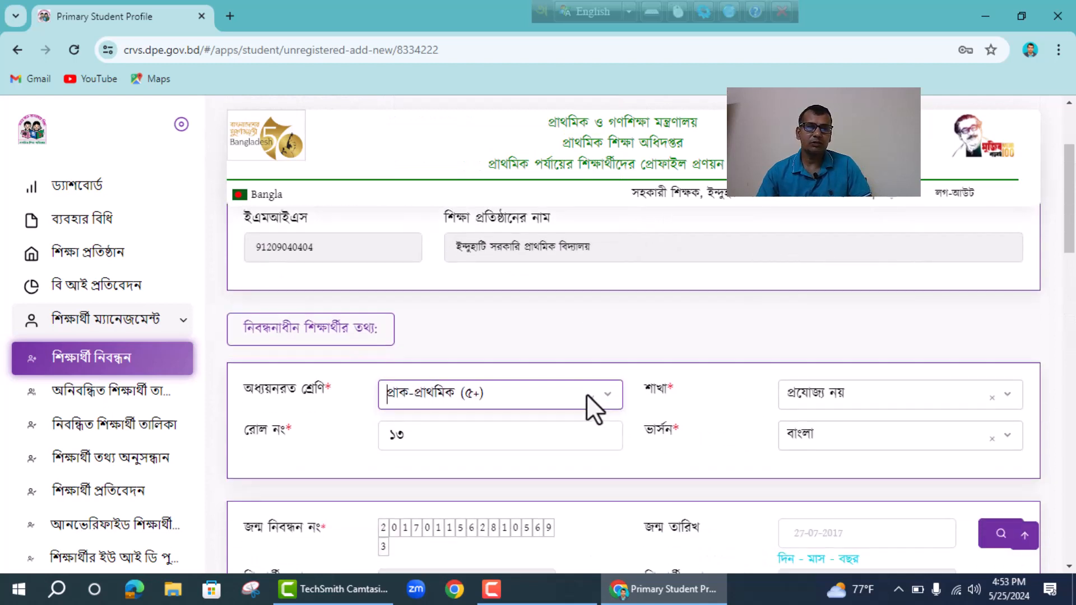
pyautogui.scroll(-2, 587, 394)
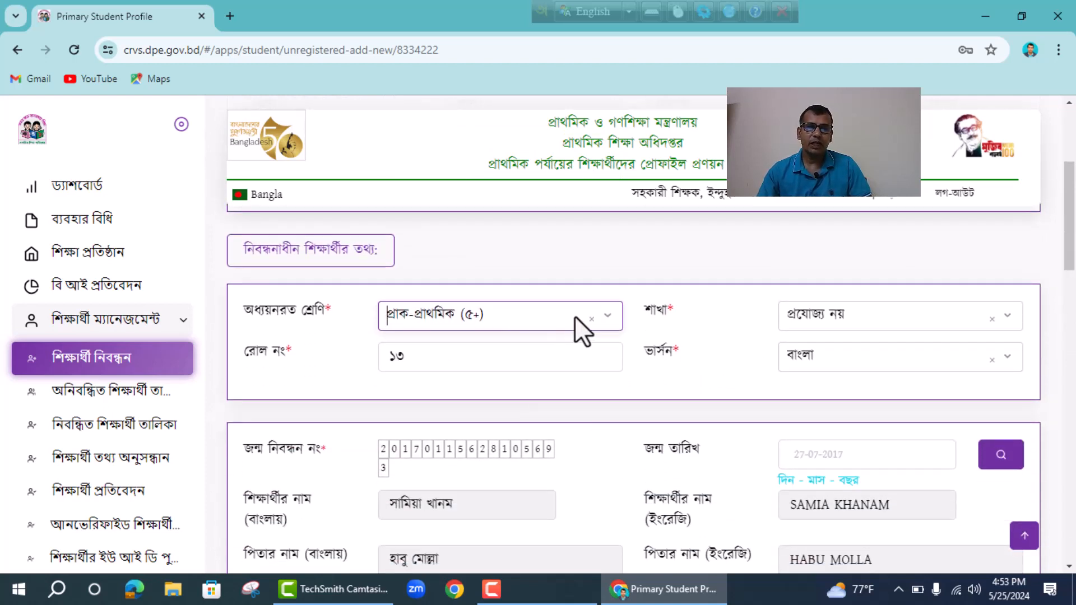
pyautogui.click(608, 336)
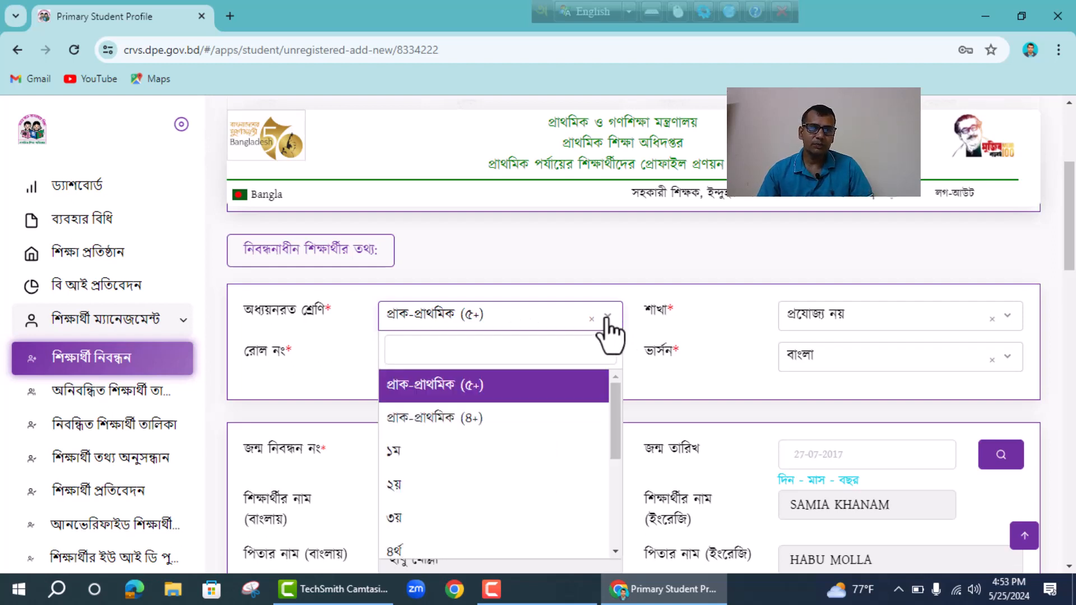
pyautogui.click(450, 470)
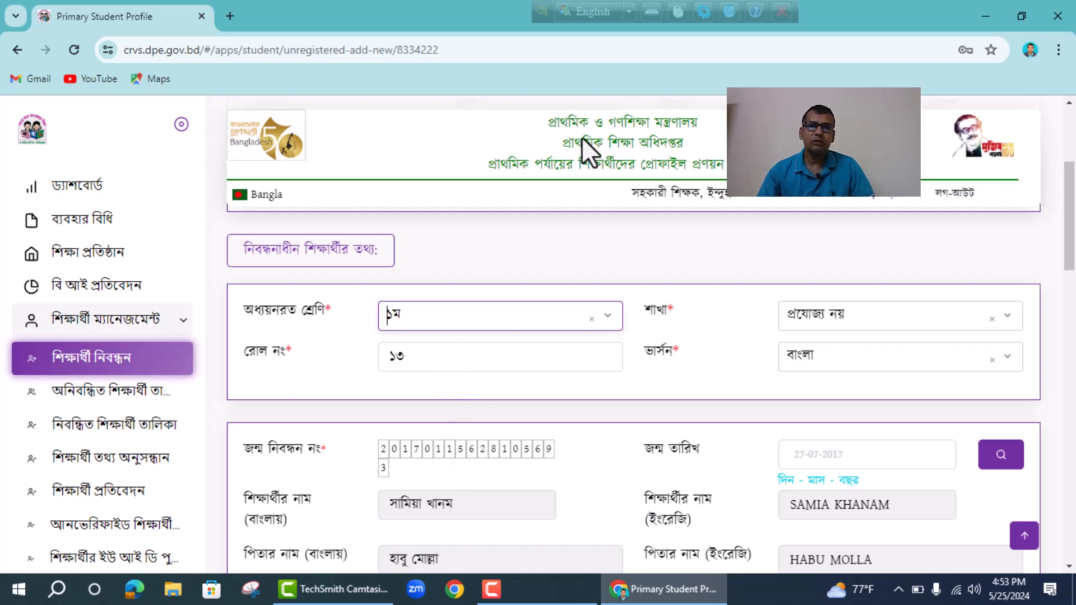
# - Switch the keyboard input language to Bangla and set the student's roll number (রোল নং) to ১৬
pyautogui.click(590, 9)
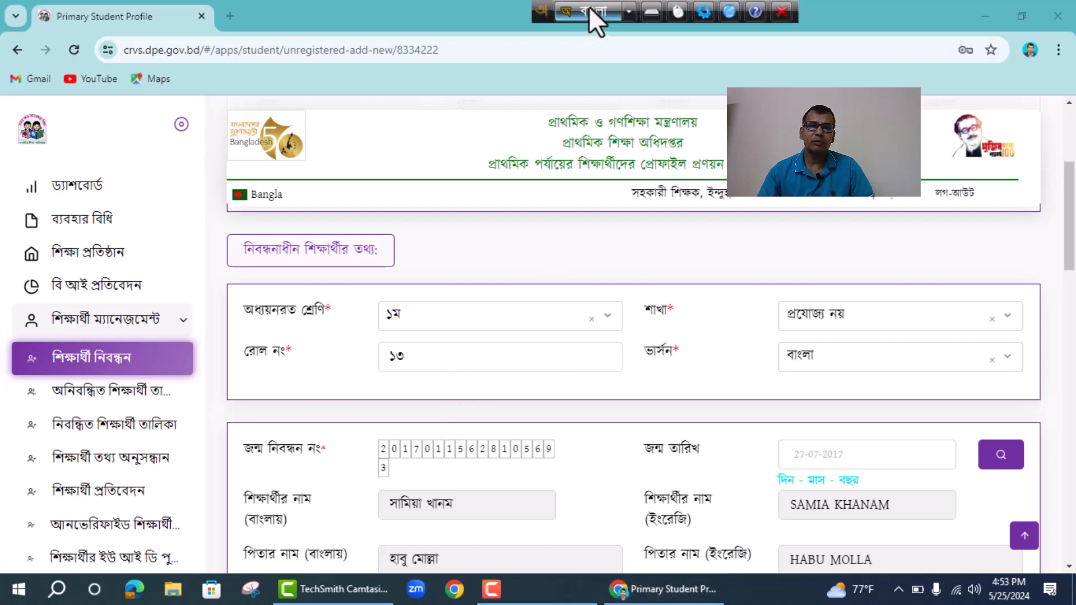
pyautogui.click(435, 359)
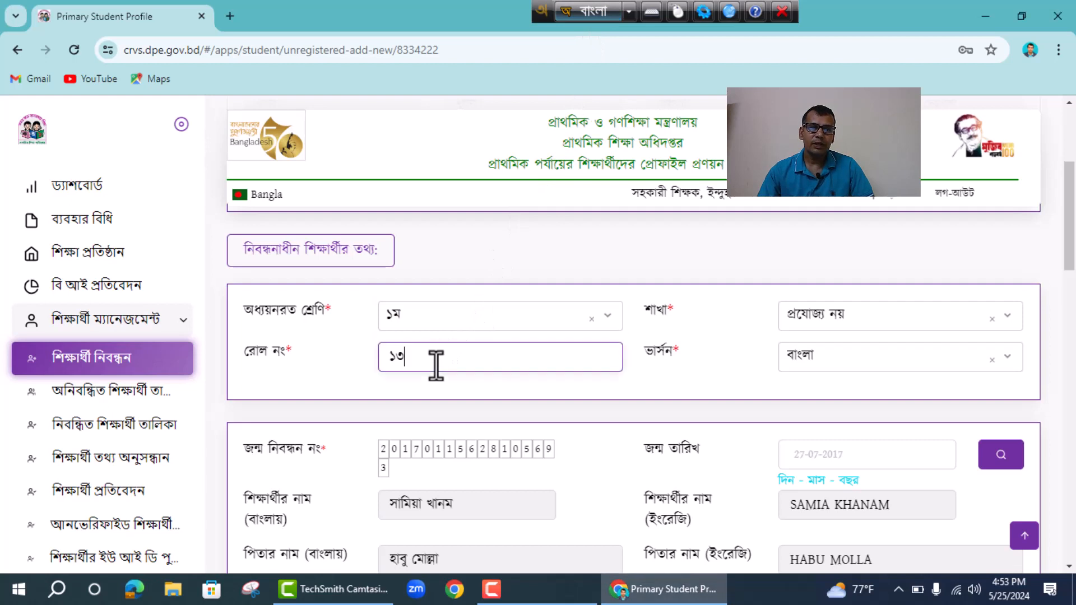
pyautogui.press('BackSpace')
pyautogui.press('BackSpace')
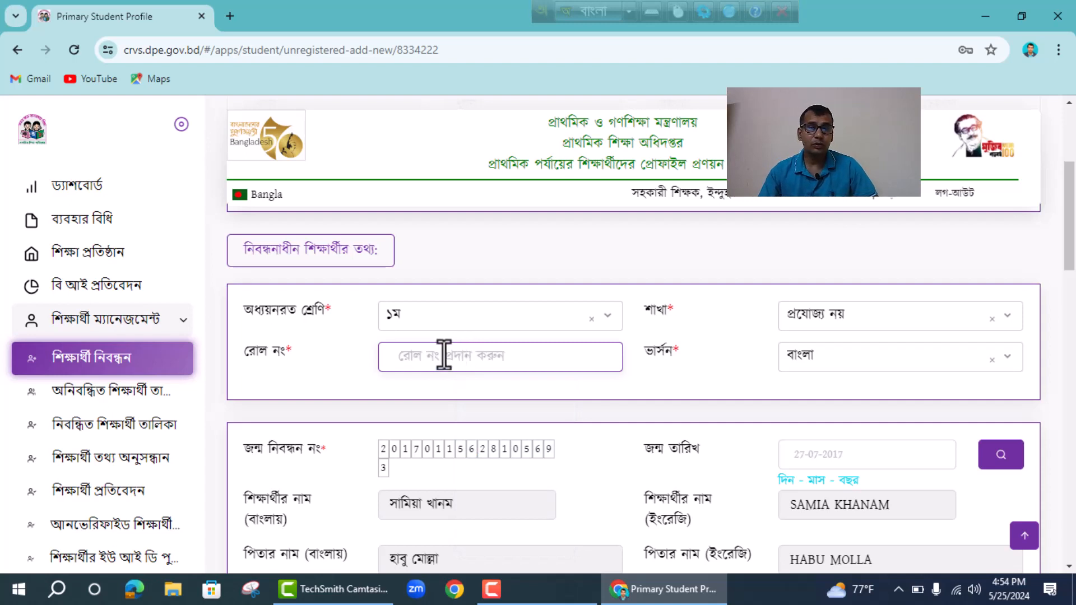
pyautogui.write('১')
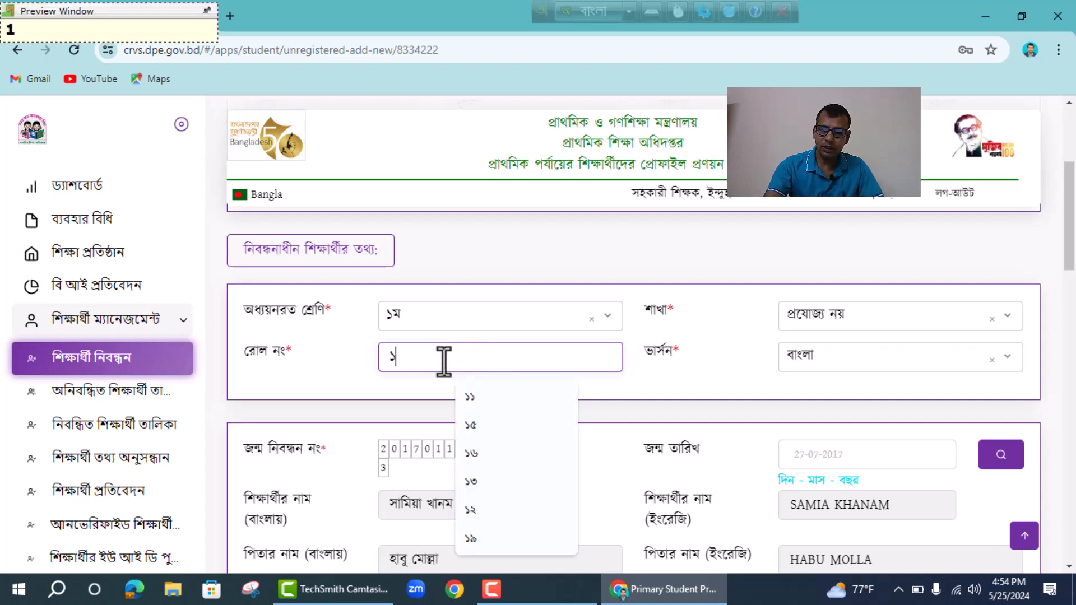
pyautogui.write('৬')
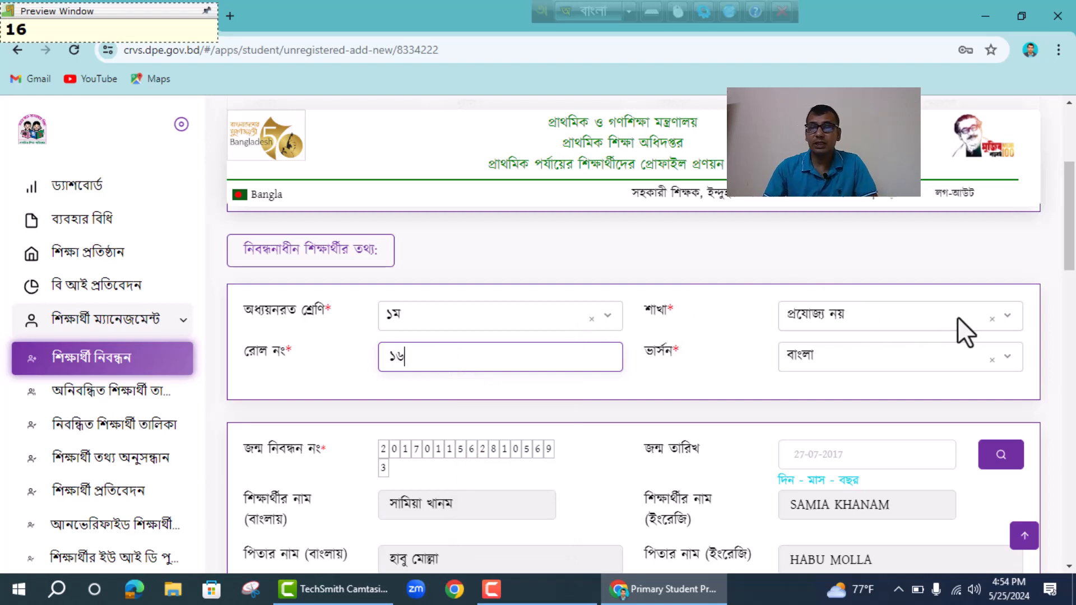
# - Select প্রযোজ্য নয় as the student's section (শাখা)
pyautogui.click(1007, 320)
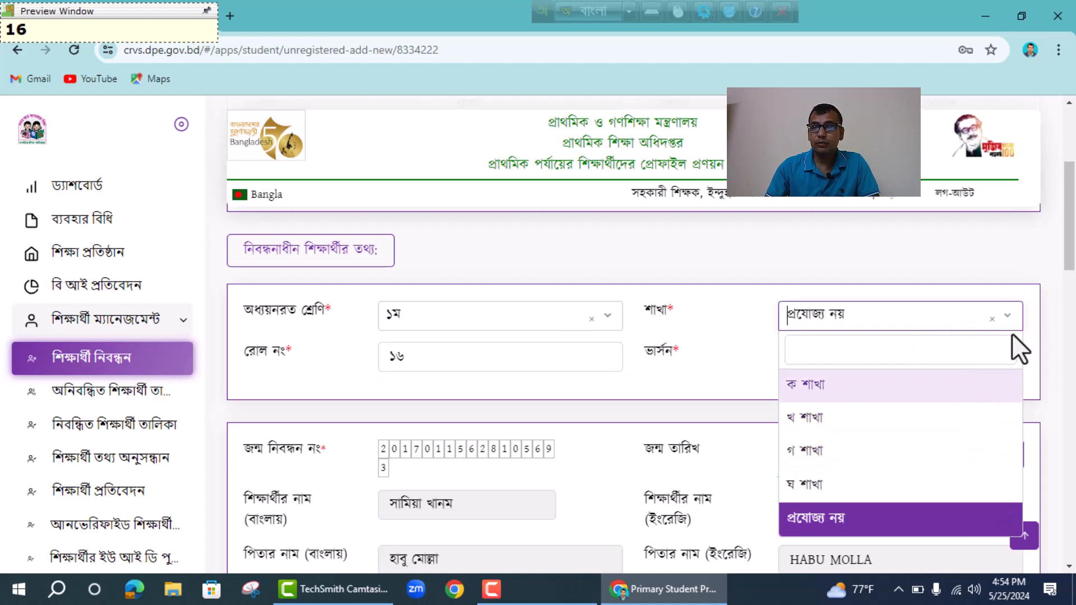
pyautogui.click(919, 520)
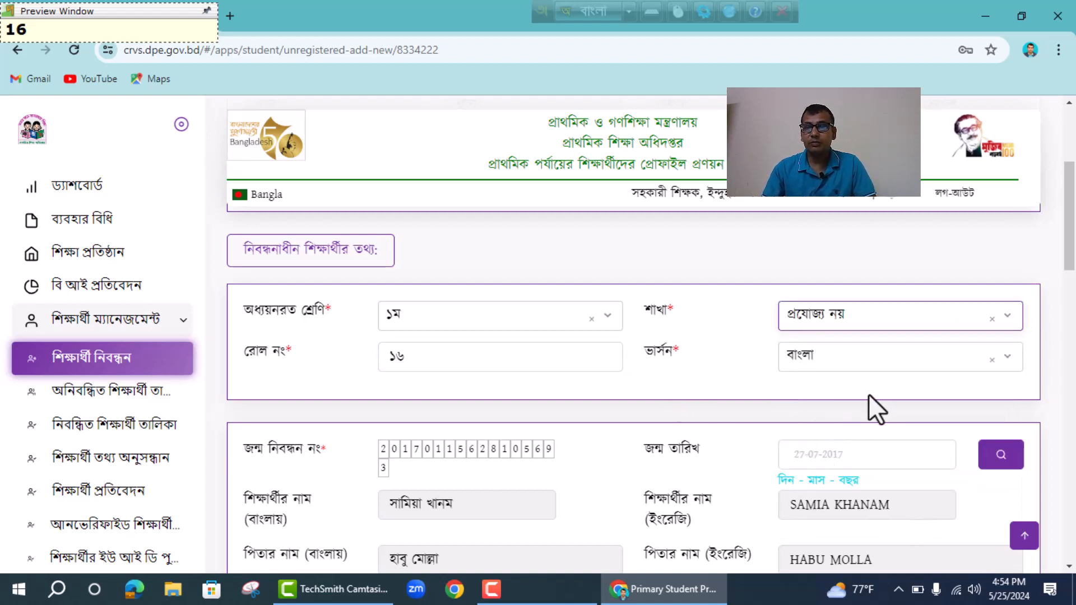
pyautogui.scroll(-1, 584, 354)
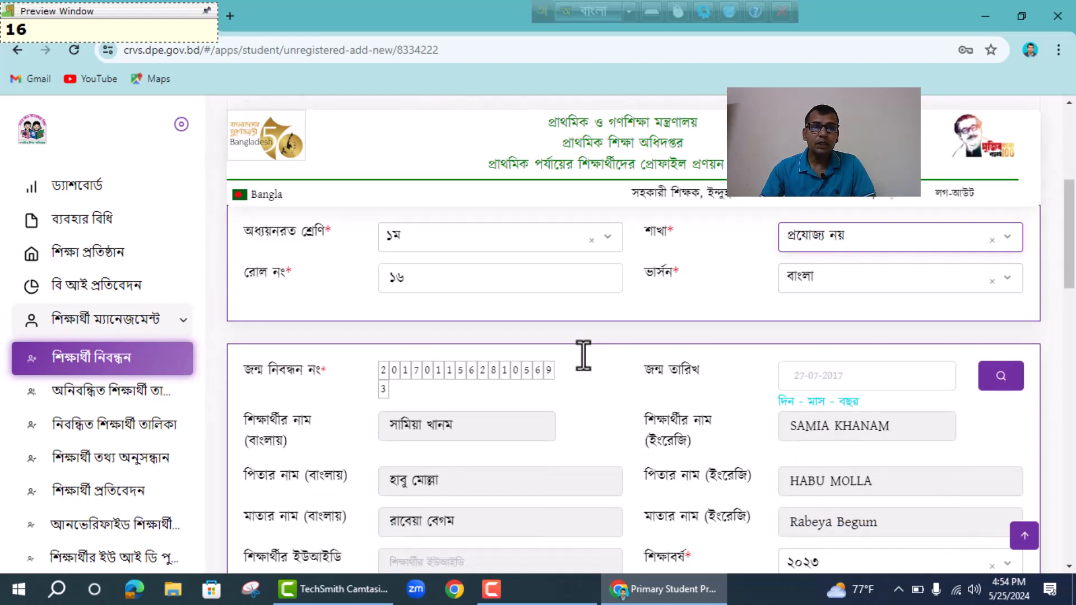
pyautogui.scroll(-1, 584, 355)
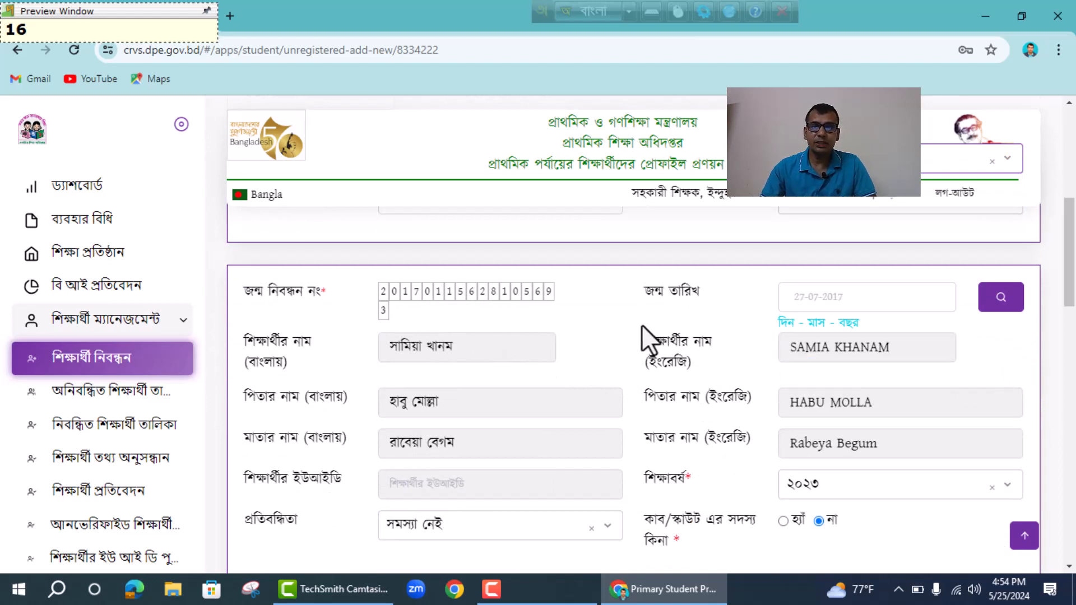
# - Set the student's academic year (শিক্ষাবর্ষ) to ২০২৪
pyautogui.scroll(-1, 637, 325)
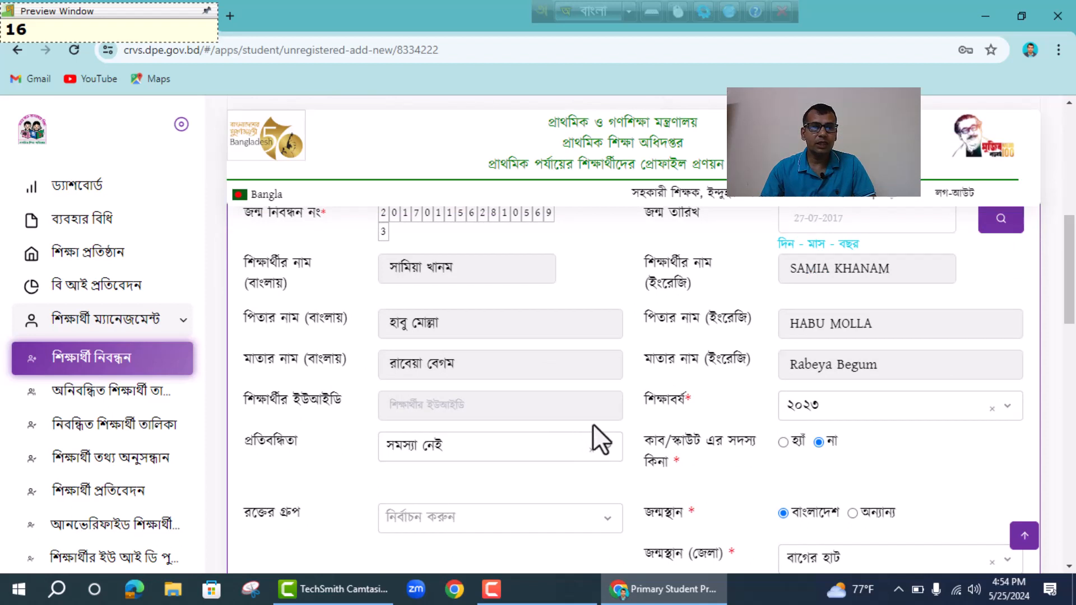
pyautogui.scroll(-1, 600, 429)
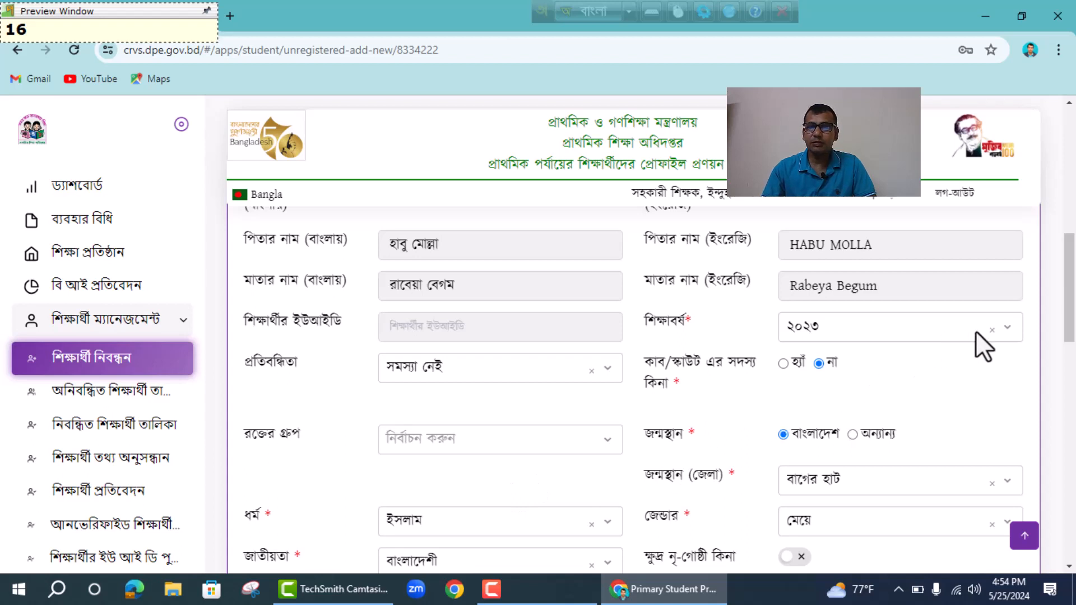
pyautogui.click(947, 328)
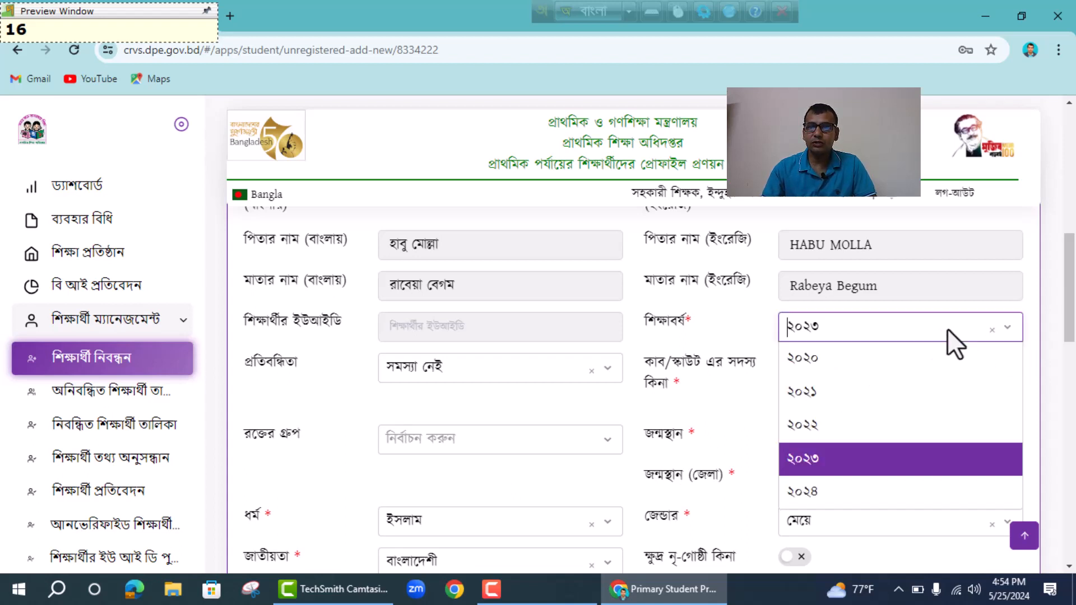
pyautogui.click(854, 494)
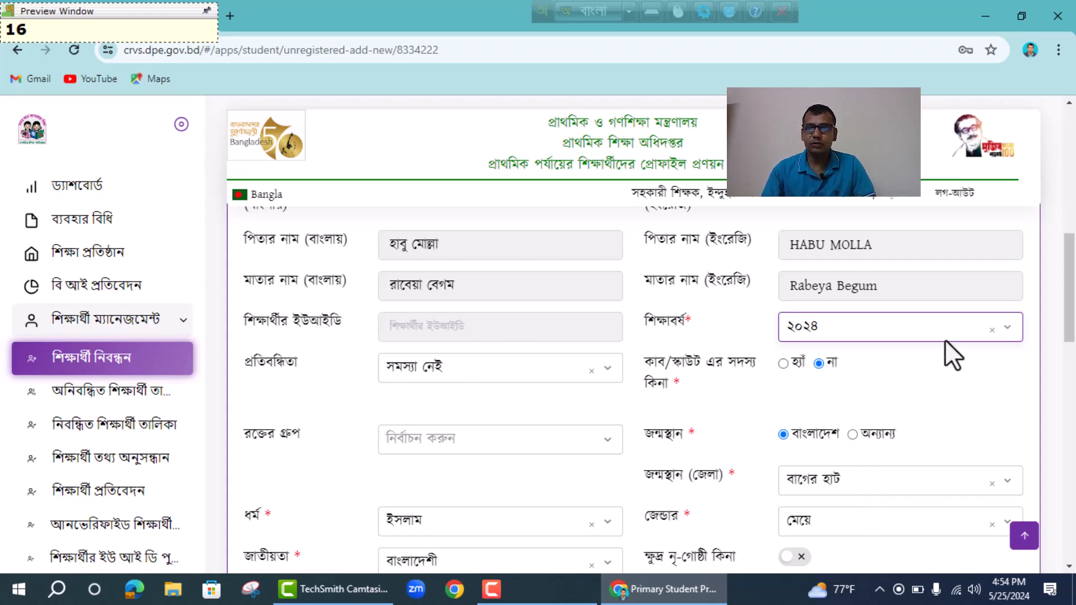
pyautogui.scroll(-3, 689, 442)
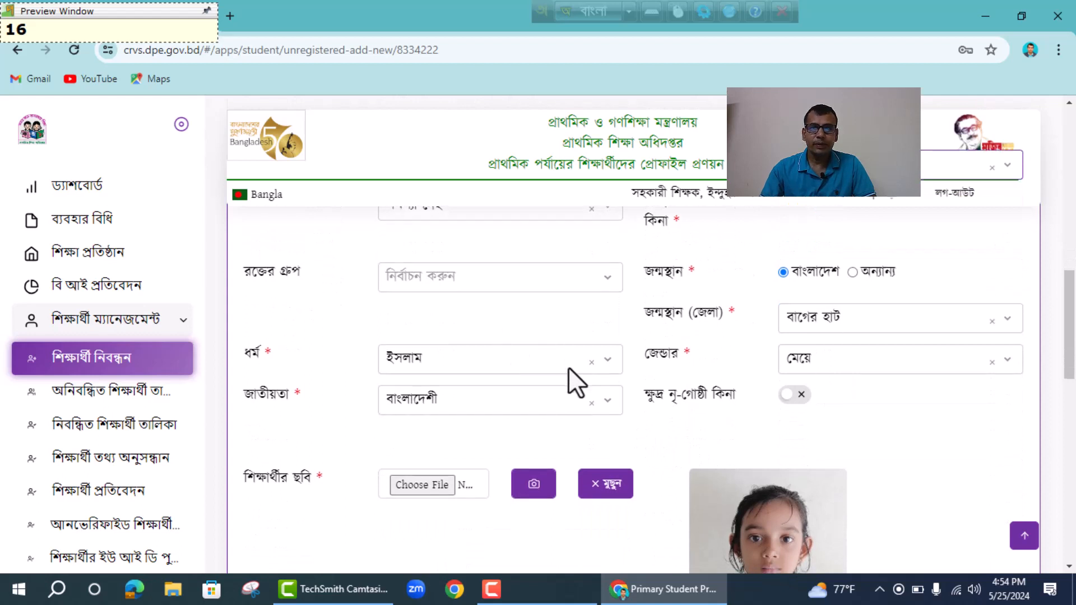
pyautogui.scroll(-4, 569, 368)
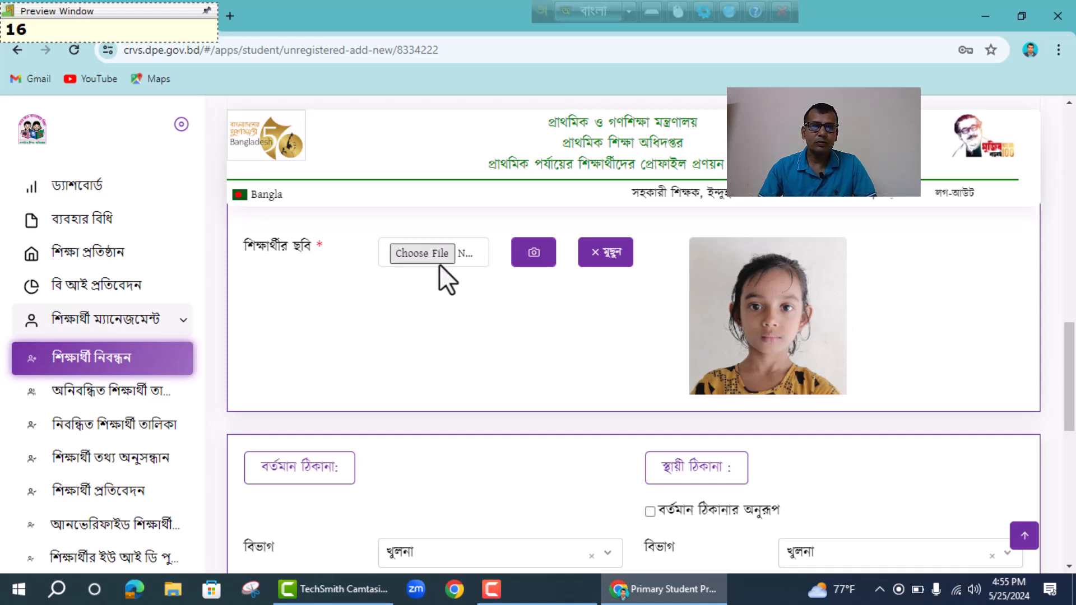
pyautogui.press('F12')
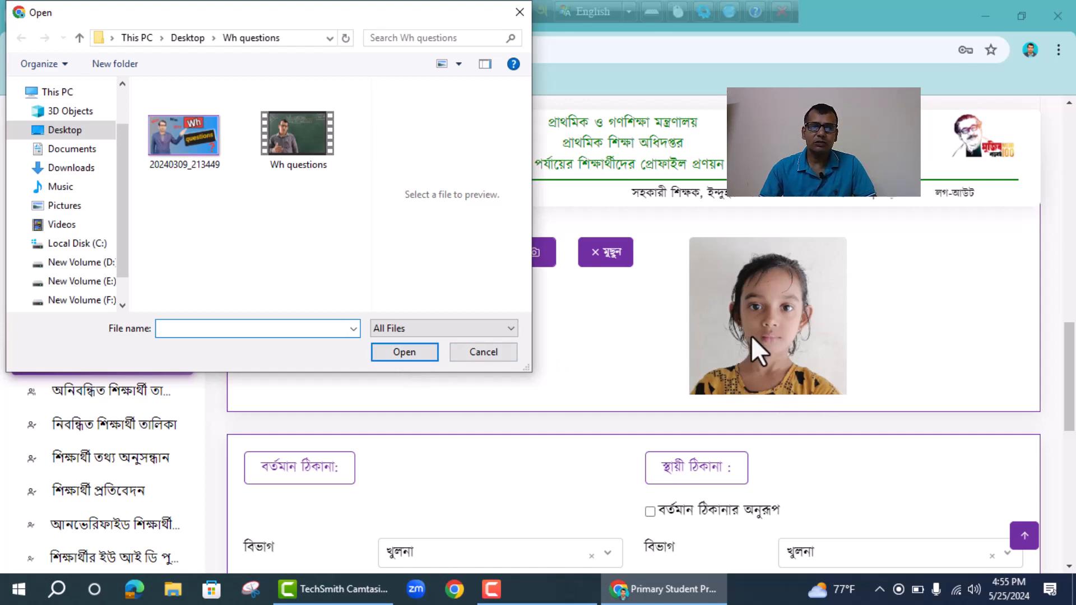
pyautogui.click(483, 353)
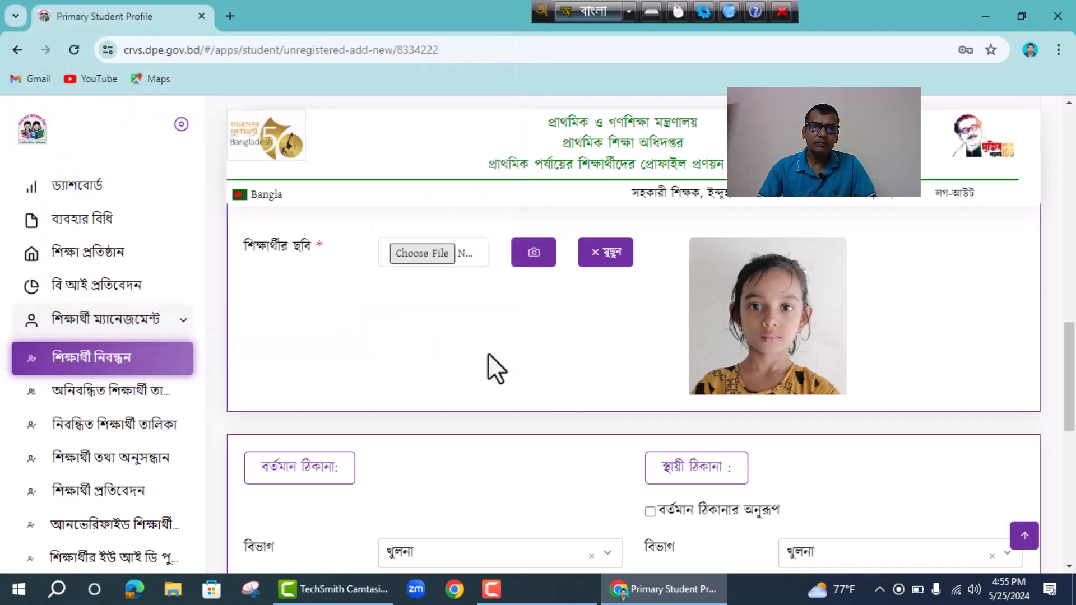
# - Fill in the neighbourhood name in the empty পাড়া/মহল্লা/সড়ক নং field of the present address (বর্তমান ঠিকানা)
pyautogui.scroll(-2, 707, 352)
pyautogui.scroll(2, 708, 359)
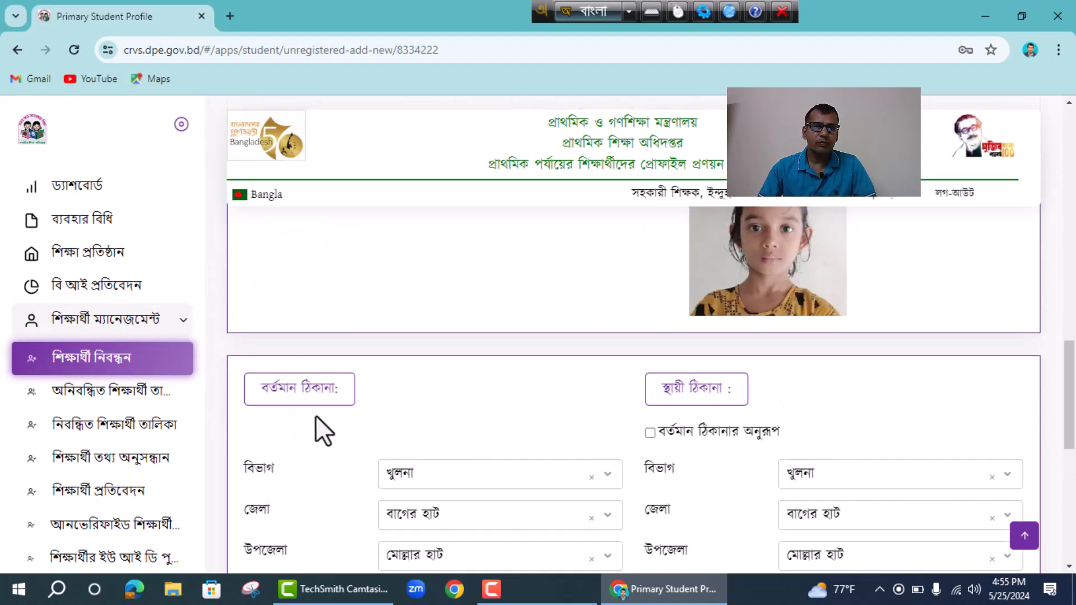
pyautogui.scroll(-2, 477, 429)
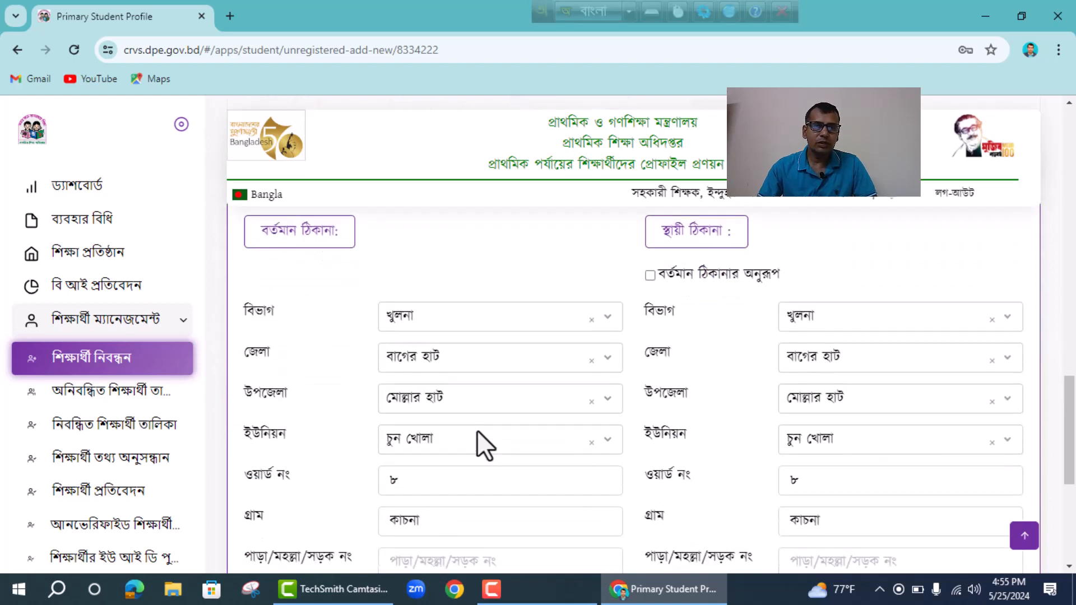
pyautogui.scroll(1, 476, 429)
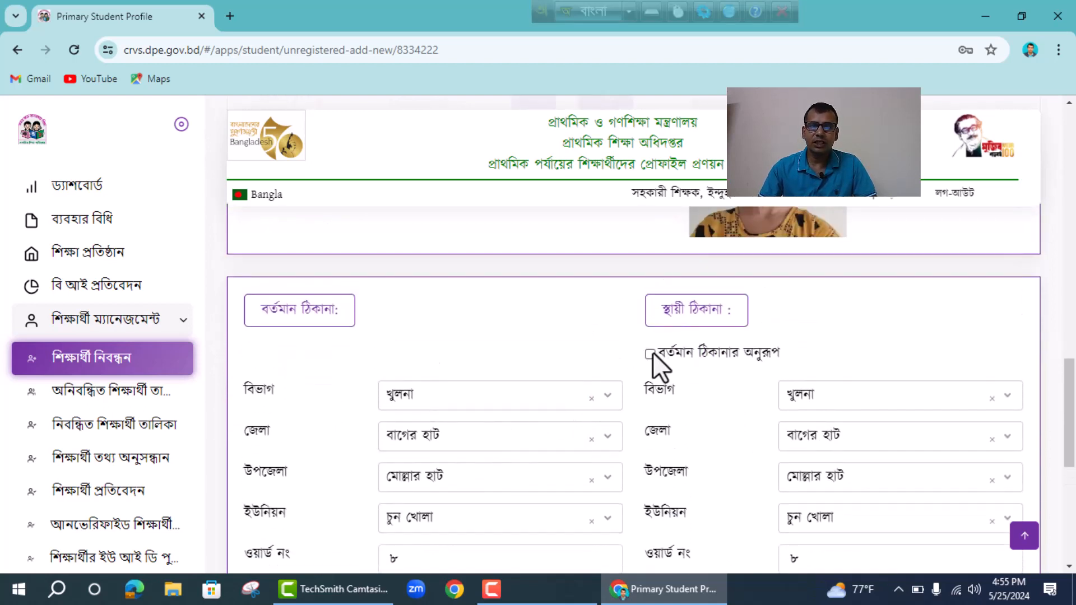
pyautogui.scroll(-4, 539, 398)
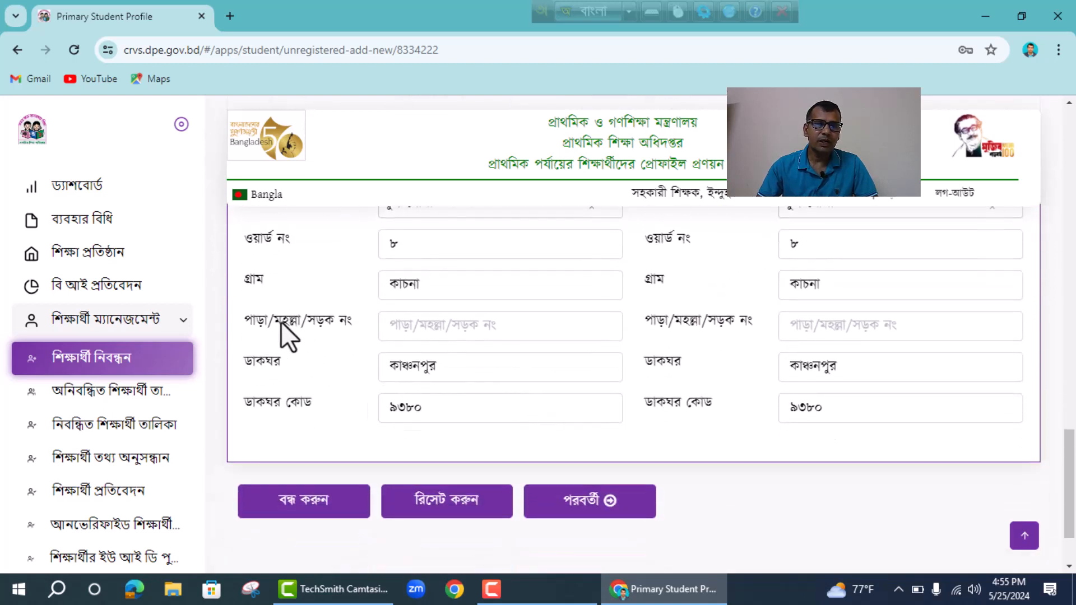
pyautogui.click(514, 327)
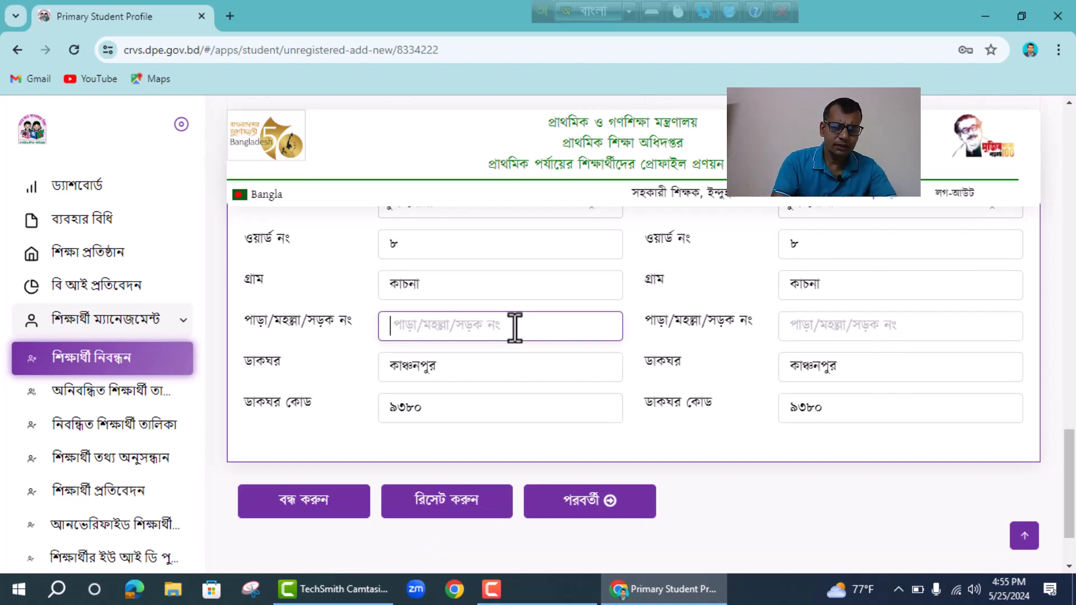
pyautogui.write('kac')
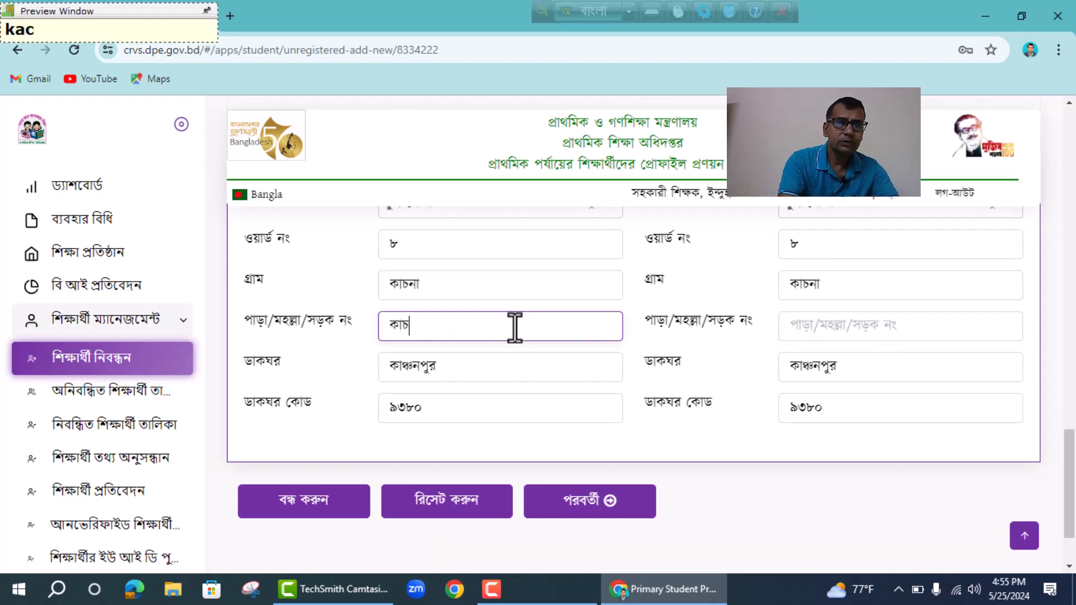
pyautogui.write('ona')
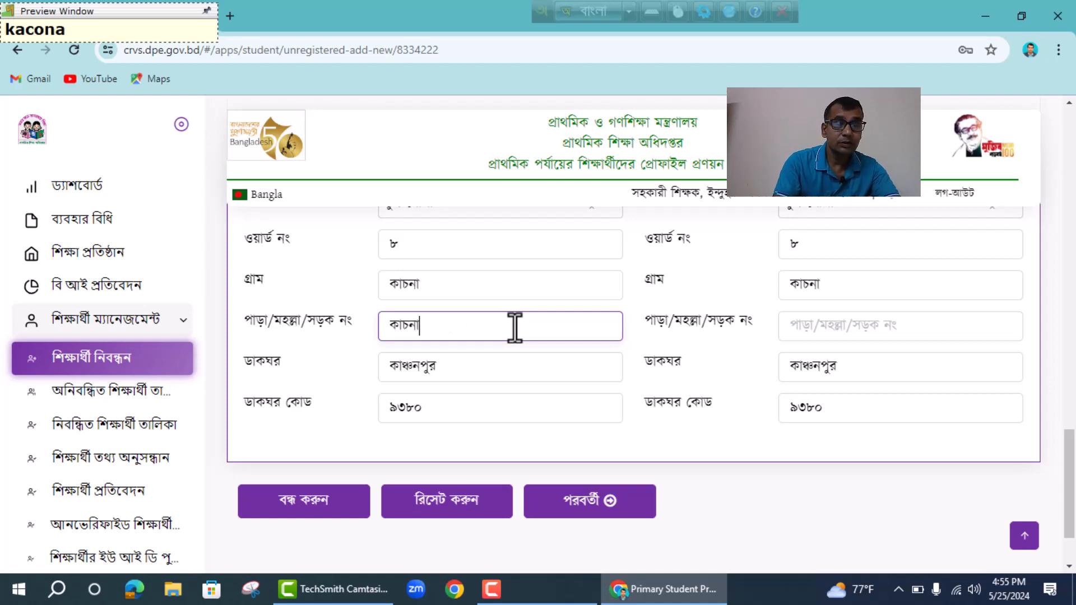
# - Mark the permanent address (স্থায়ী ঠিকানা) as বর্তমান ঠিকানার অনুরূপ and continue to the parents' information page
pyautogui.scroll(4, 754, 372)
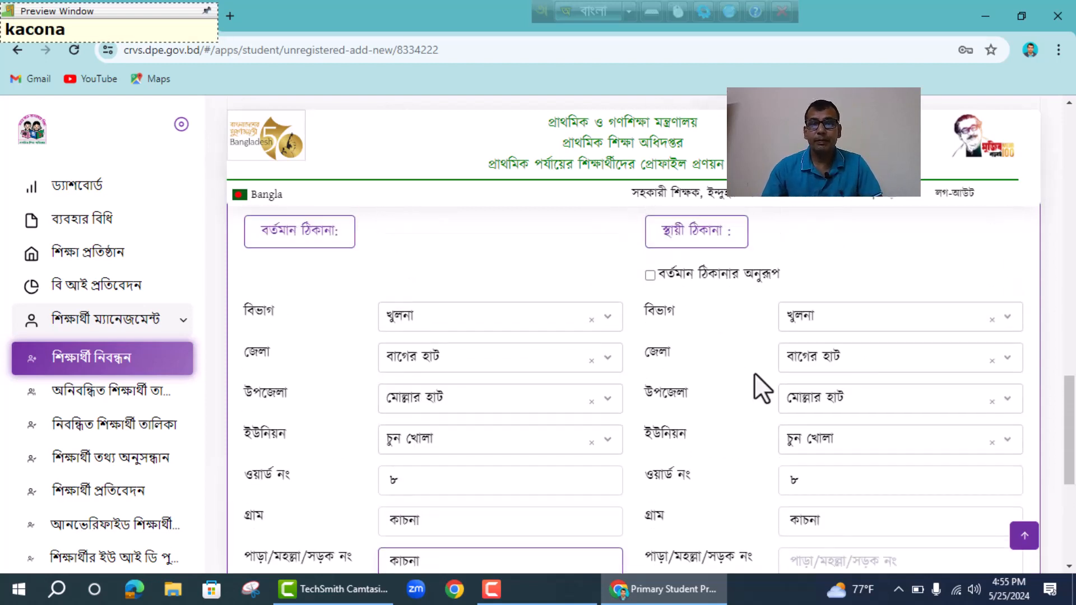
pyautogui.click(650, 275)
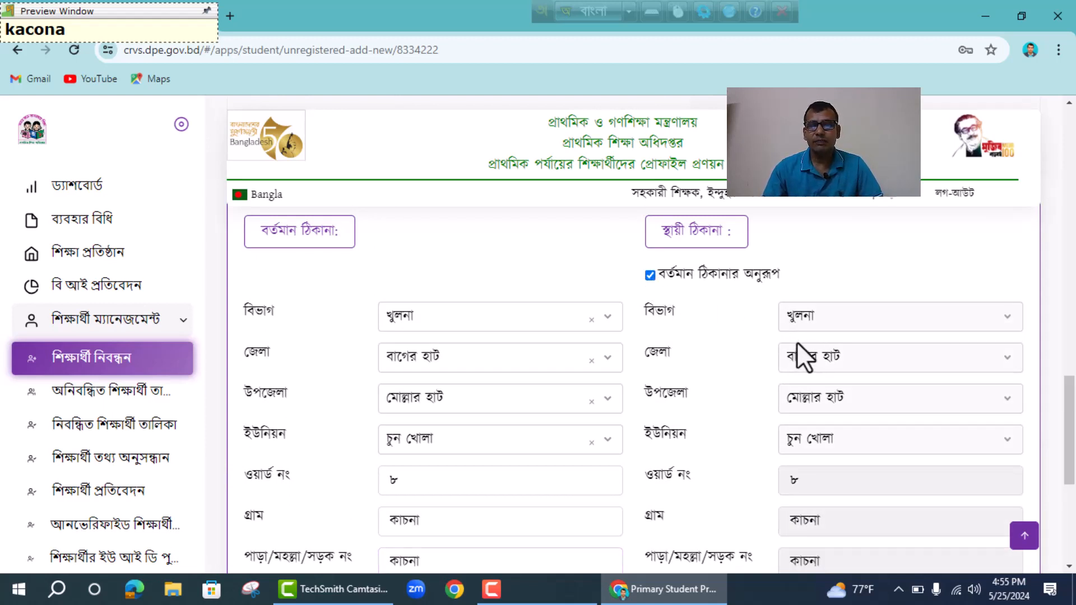
pyautogui.scroll(-3, 799, 342)
pyautogui.scroll(3, 800, 356)
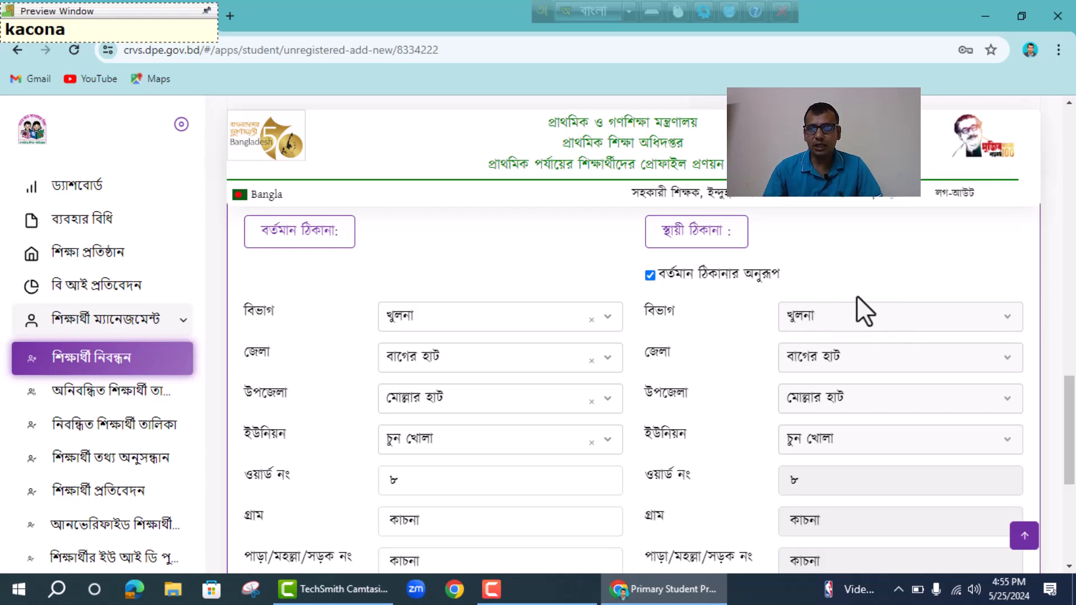
pyautogui.scroll(-2, 856, 447)
pyautogui.scroll(2, 864, 435)
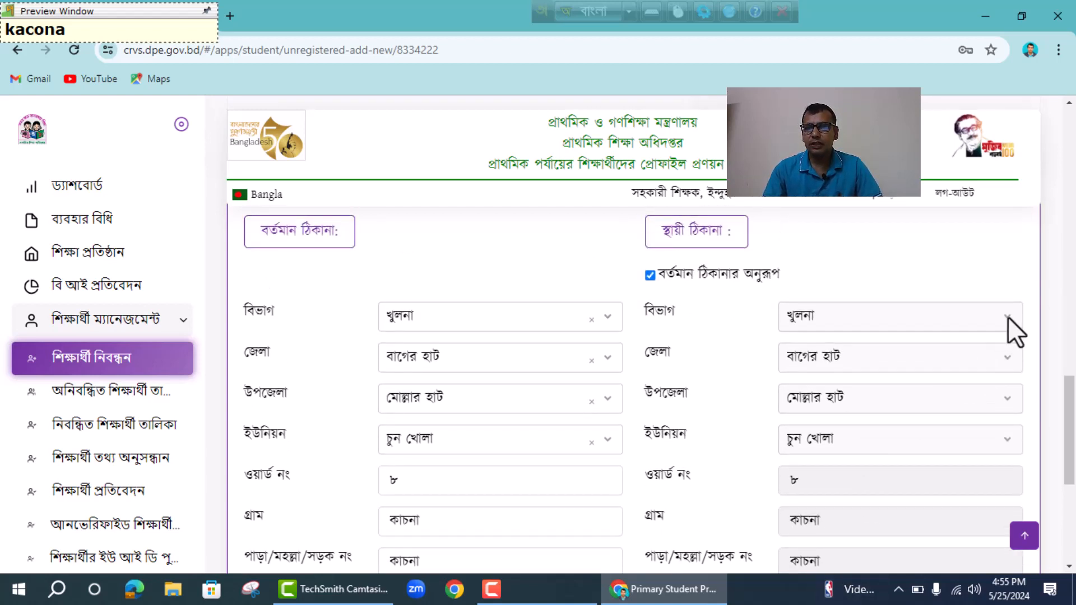
pyautogui.scroll(-4, 921, 348)
pyautogui.scroll(-1, 922, 348)
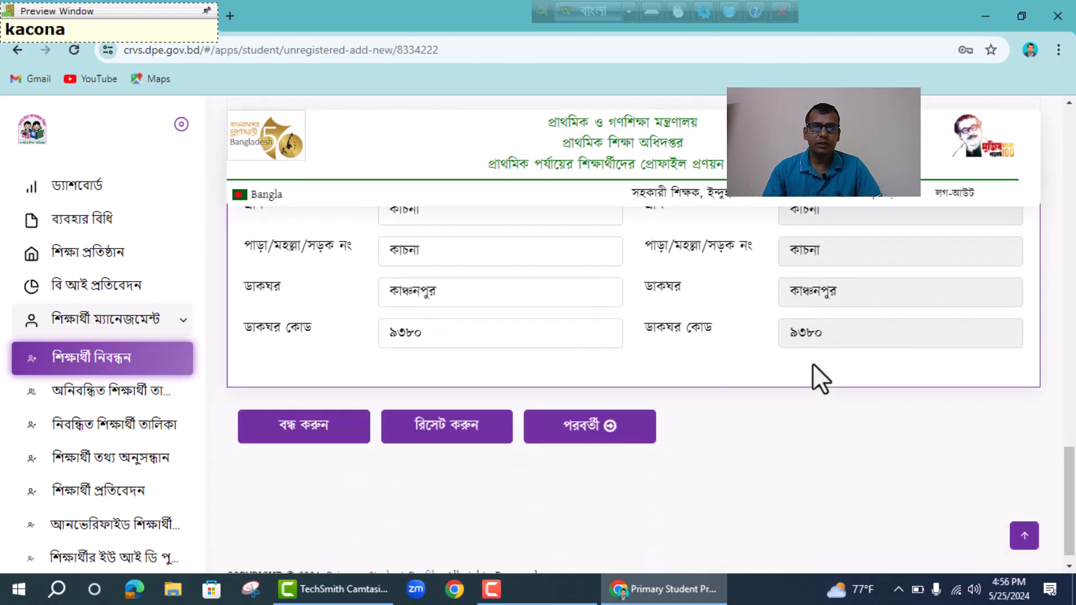
pyautogui.click(574, 422)
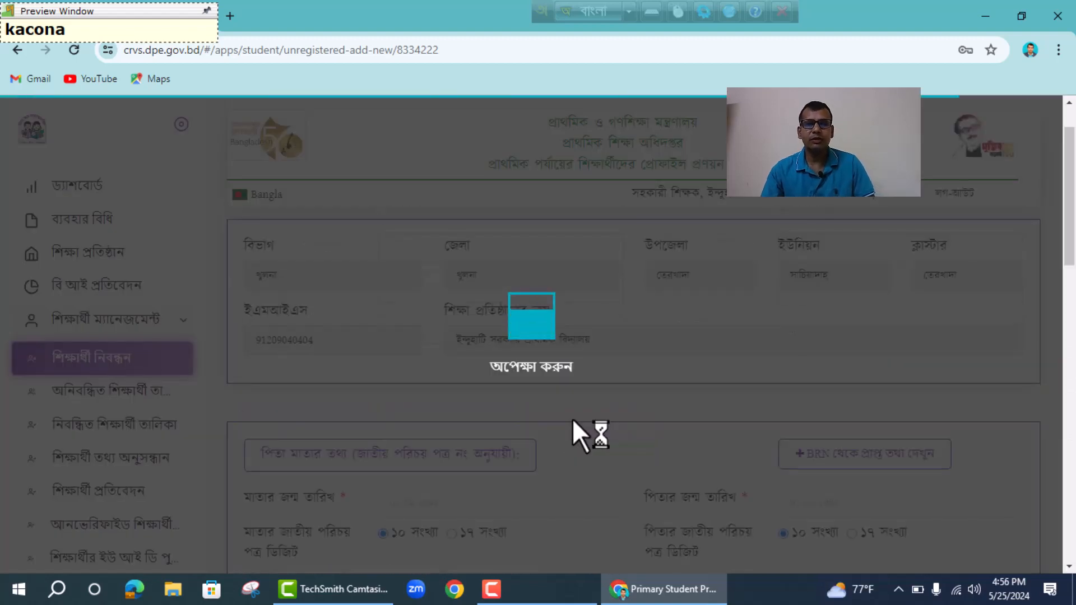
# - Review the parents' identity, occupation and mobile details and the guardian (অভিভাবক) fields for completeness
pyautogui.scroll(-3, 597, 446)
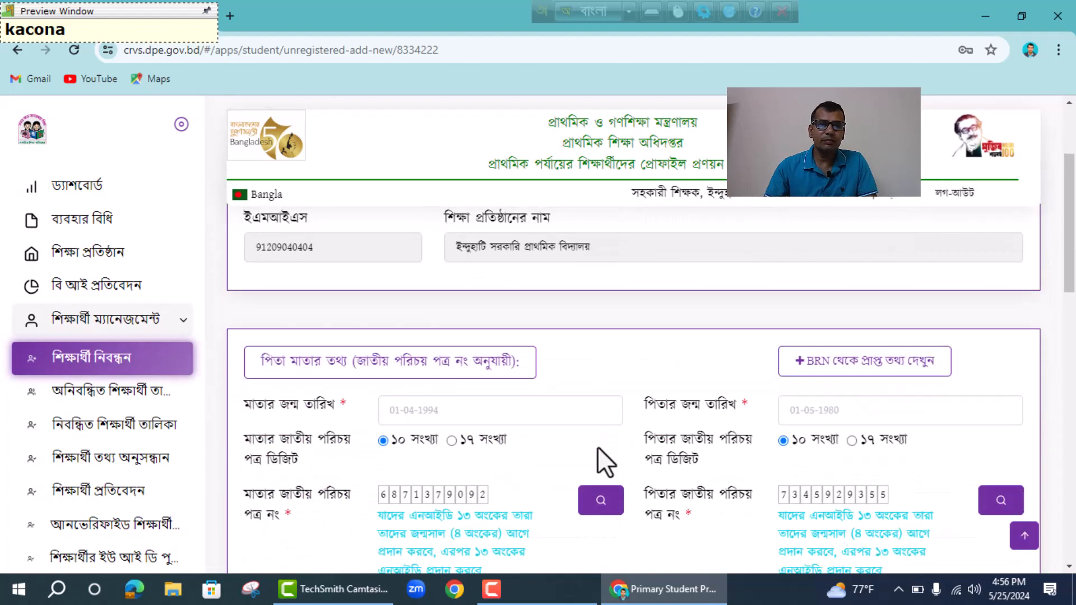
pyautogui.scroll(-3, 715, 381)
pyautogui.scroll(-3, 715, 395)
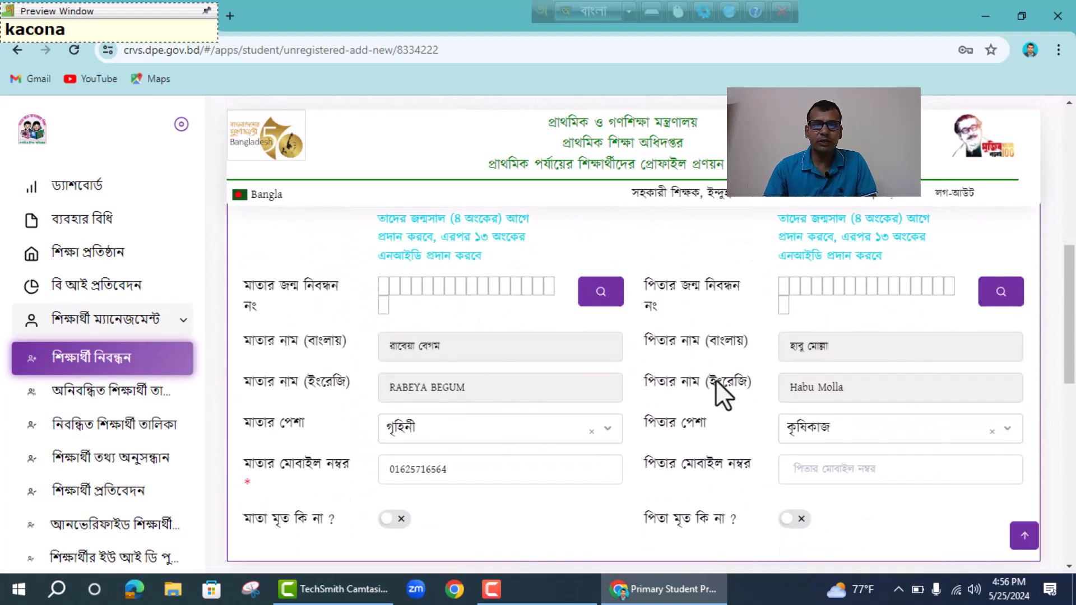
pyautogui.scroll(5, 586, 372)
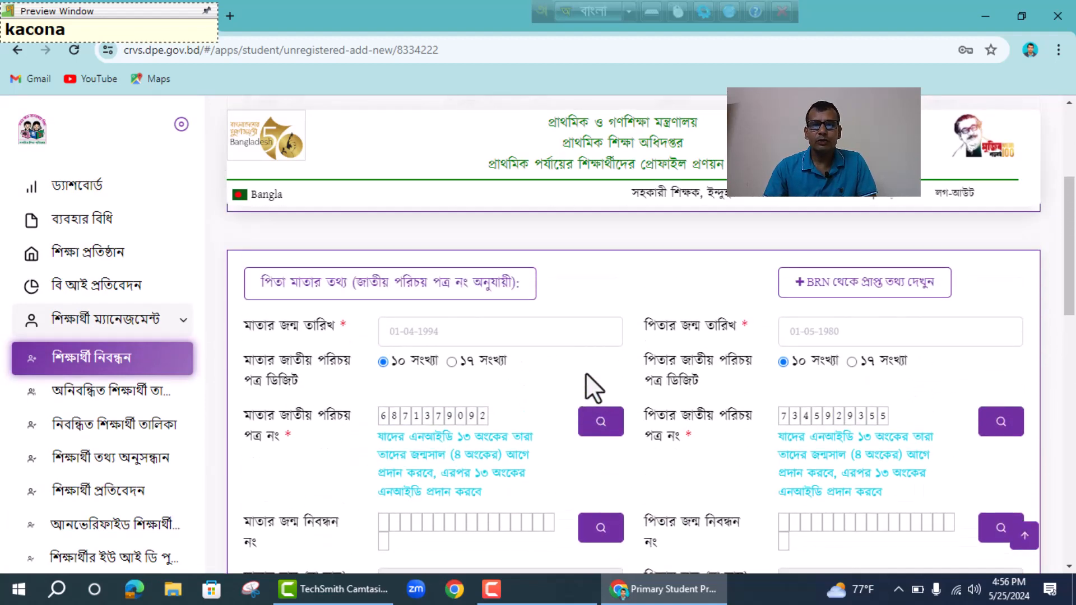
pyautogui.scroll(-5, 614, 379)
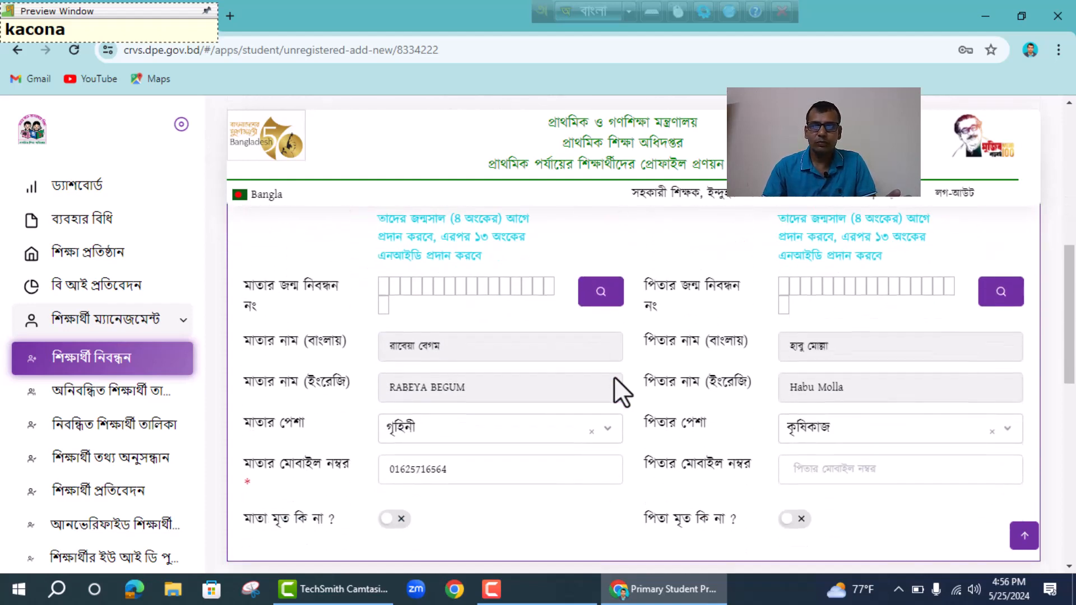
pyautogui.scroll(-5, 616, 387)
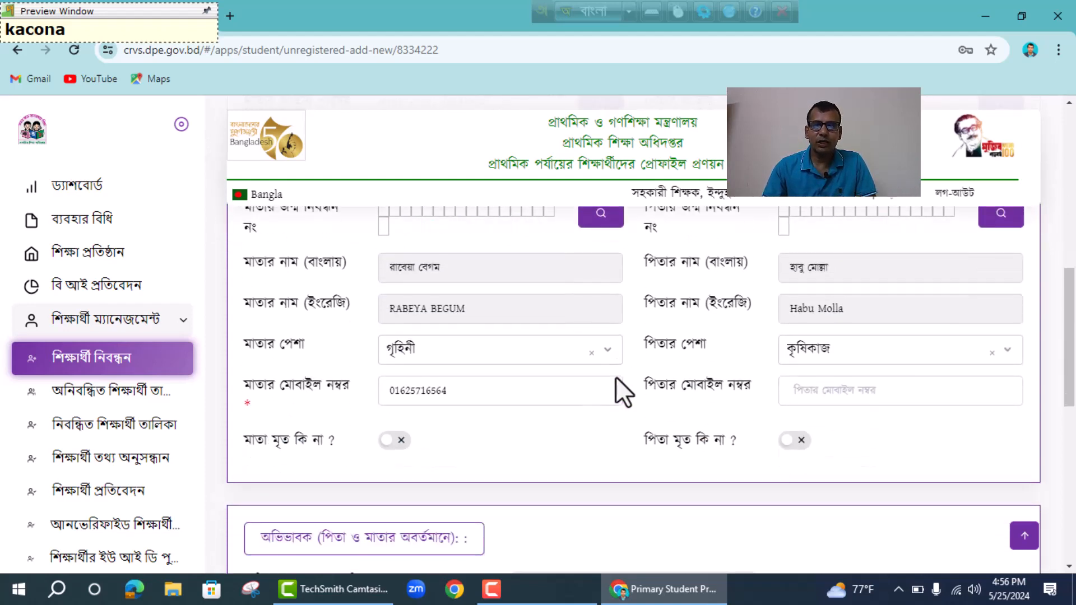
pyautogui.scroll(-3, 615, 379)
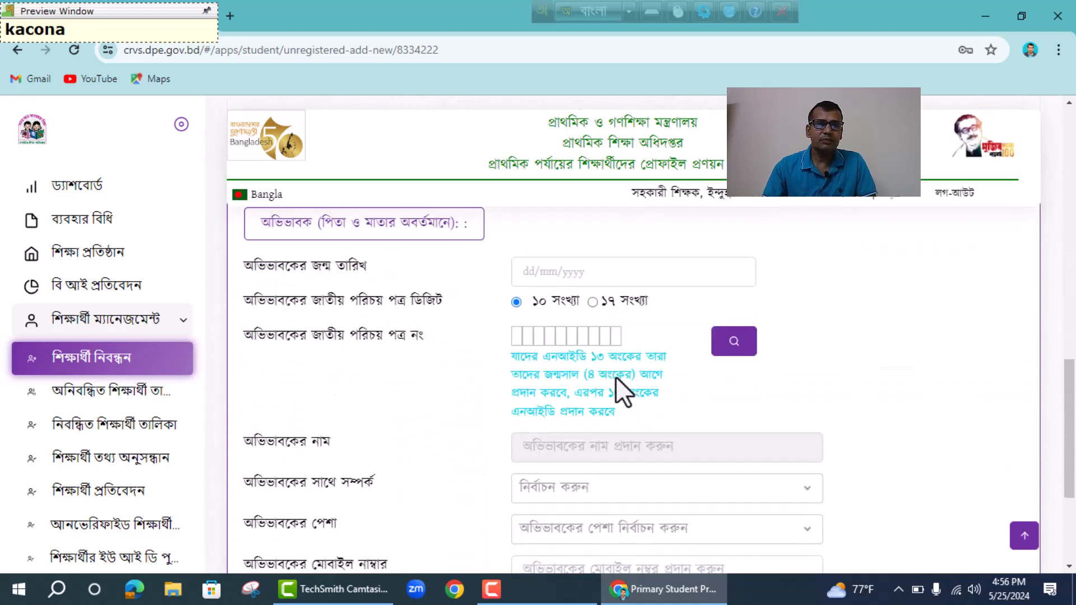
pyautogui.scroll(-4, 616, 377)
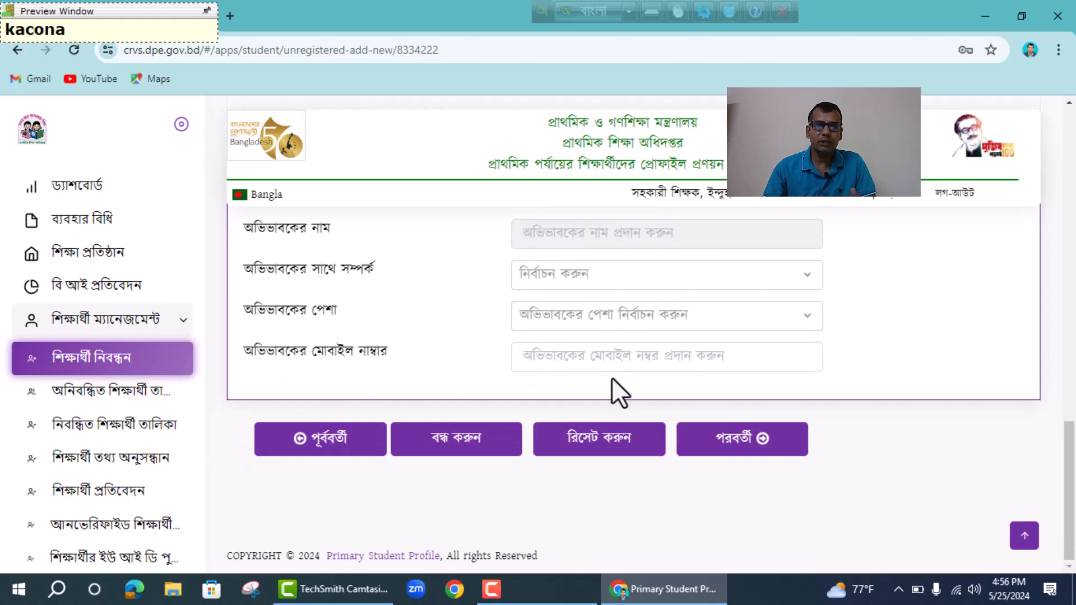
pyautogui.scroll(3, 597, 382)
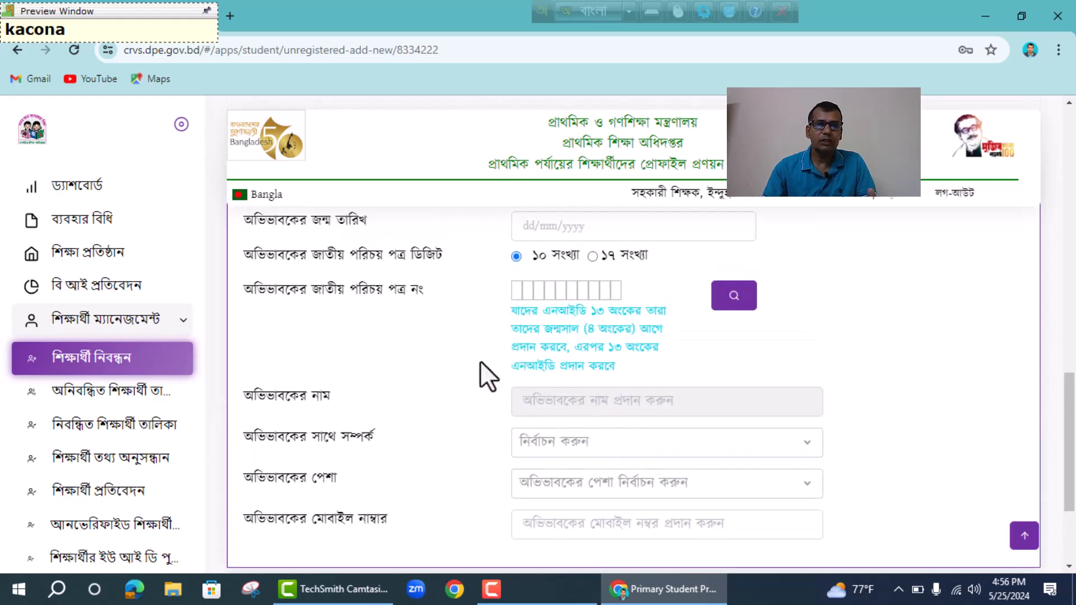
pyautogui.scroll(3, 480, 361)
pyautogui.scroll(-3, 464, 353)
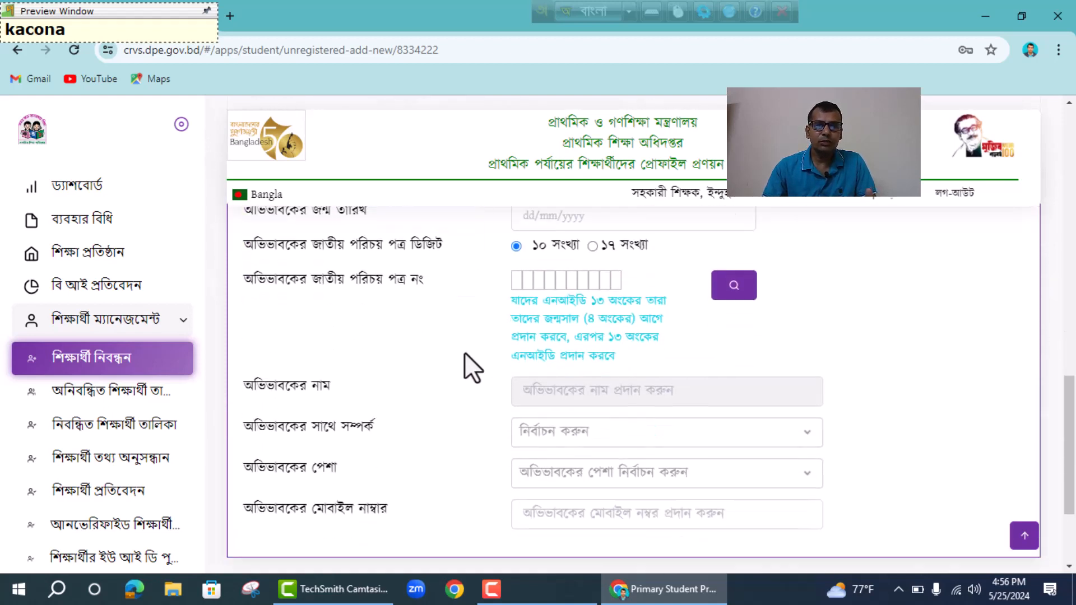
pyautogui.scroll(-3, 464, 353)
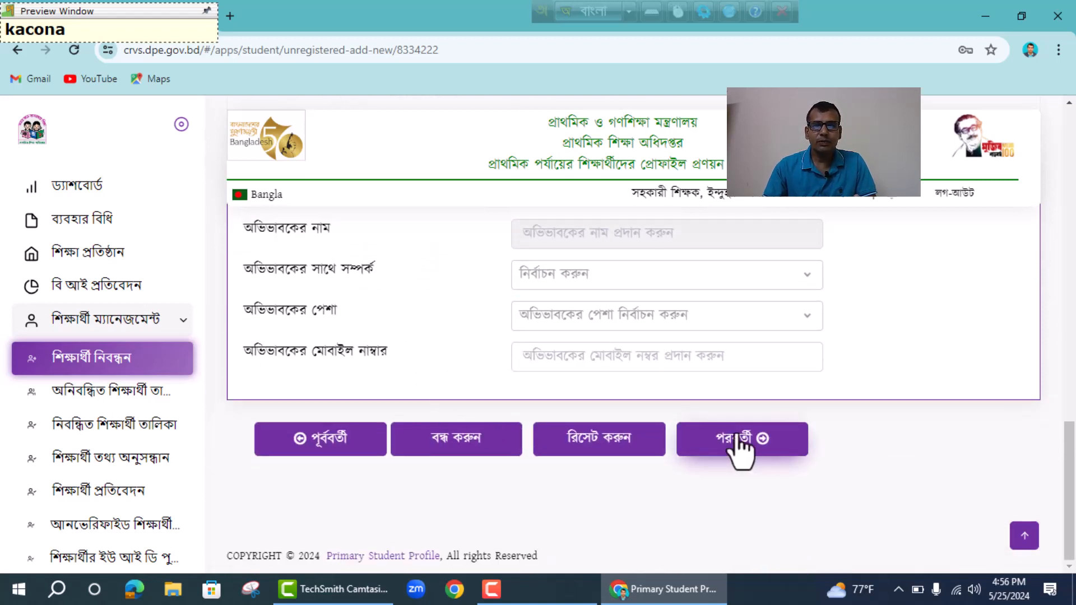
# - On the following অন্যান্য তথ্য page, set the student type (শিক্ষার্থীর ধরন) to নিয়মিত and switch on the declaration that the information is correct
pyautogui.click(743, 443)
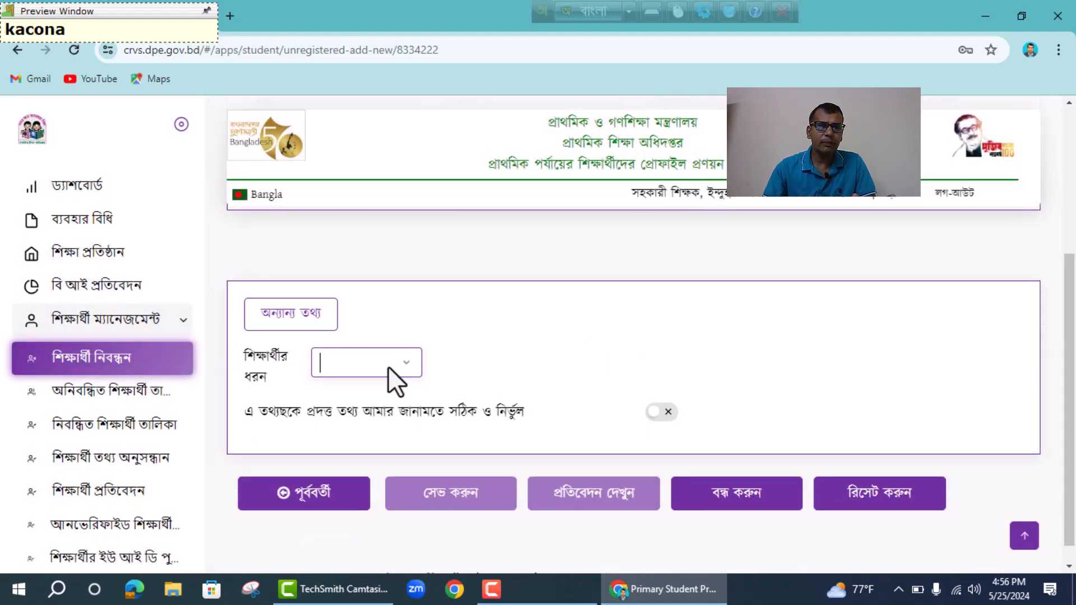
pyautogui.click(407, 364)
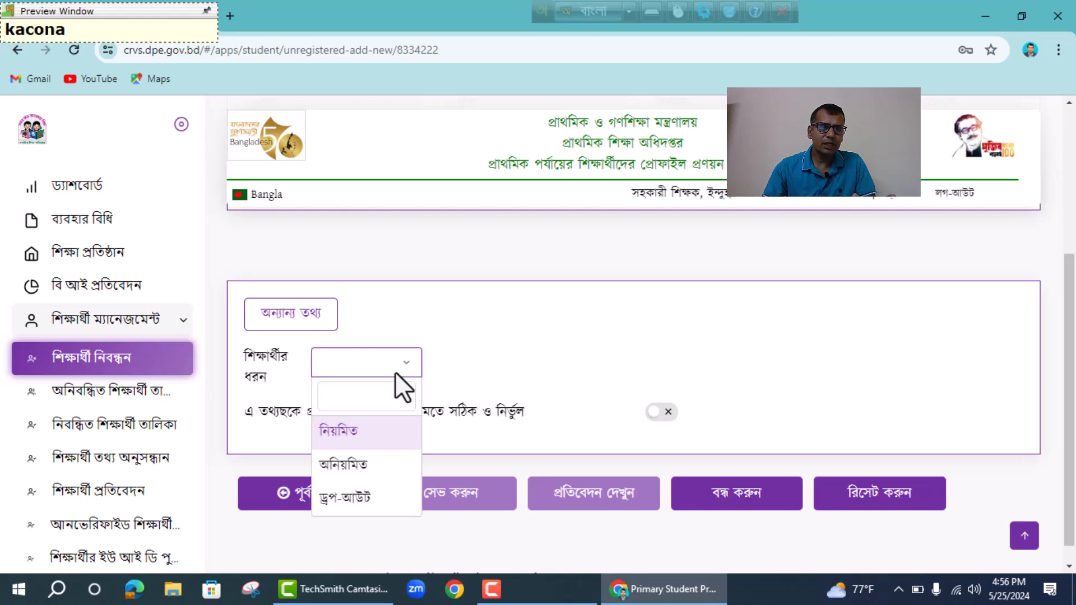
pyautogui.click(366, 445)
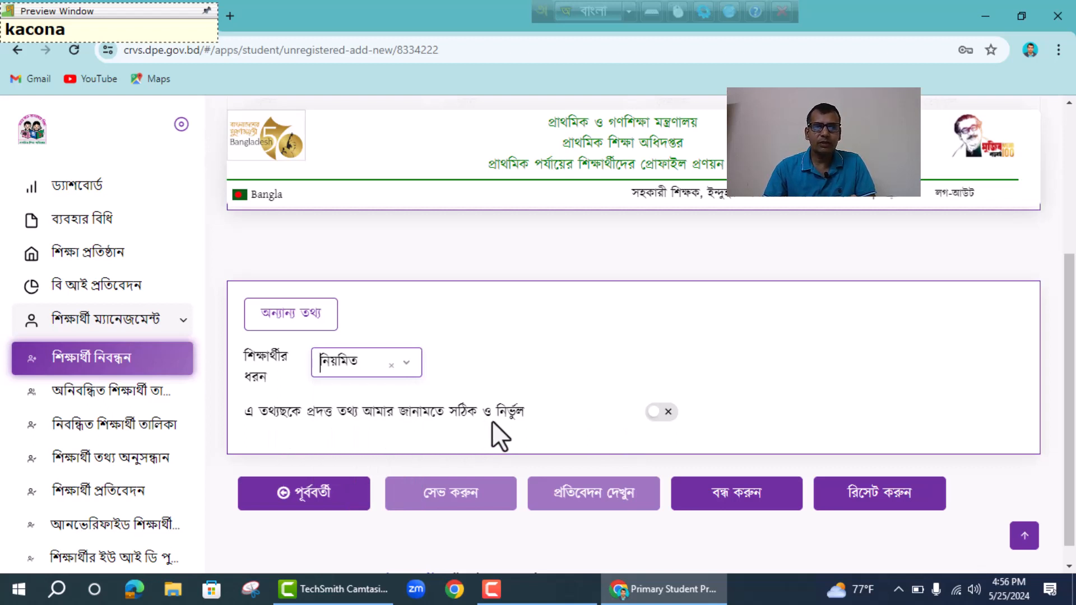
pyautogui.click(656, 413)
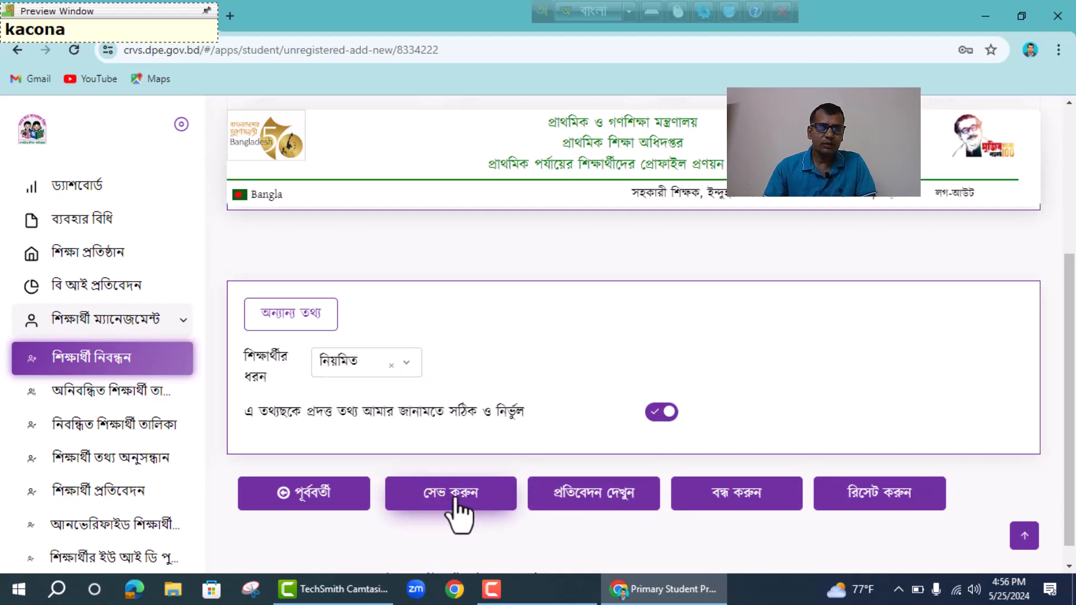
# - Save the updated student profile and close the success notice
pyautogui.click(454, 501)
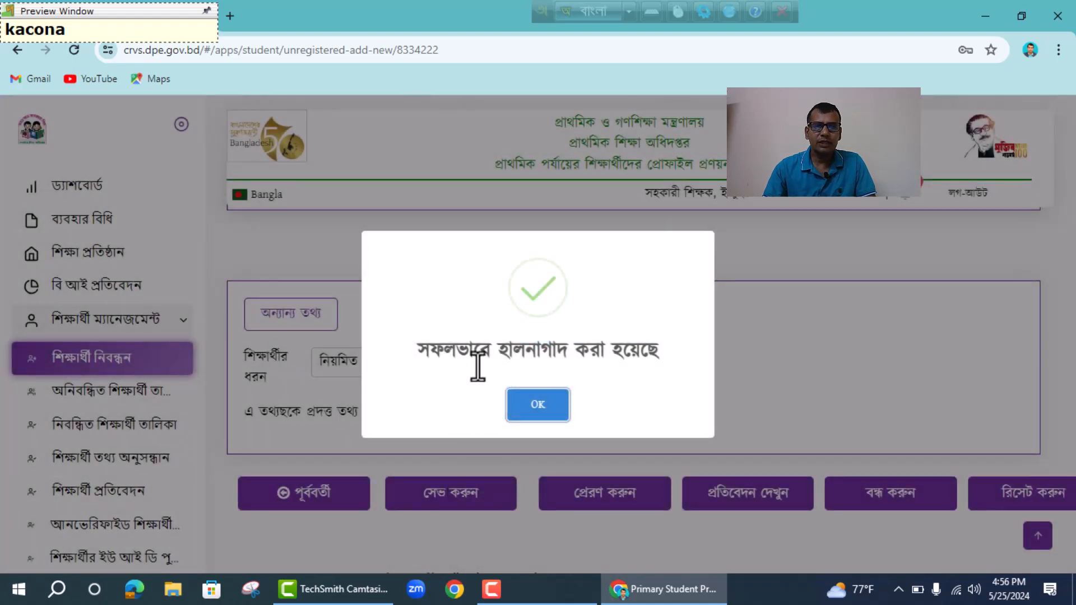
pyautogui.click(543, 404)
pyautogui.scroll(1, 527, 455)
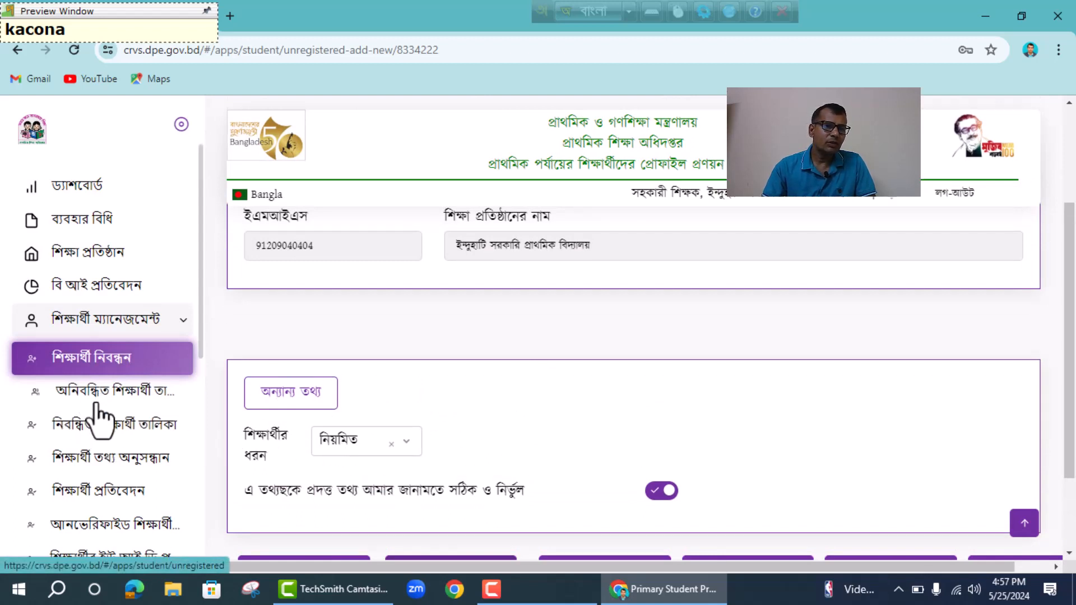
# - In the unregistered student list (অনিবন্ধিত শিক্ষার্থী তালিকা), filter by class ১ম and run the search
pyautogui.click(106, 387)
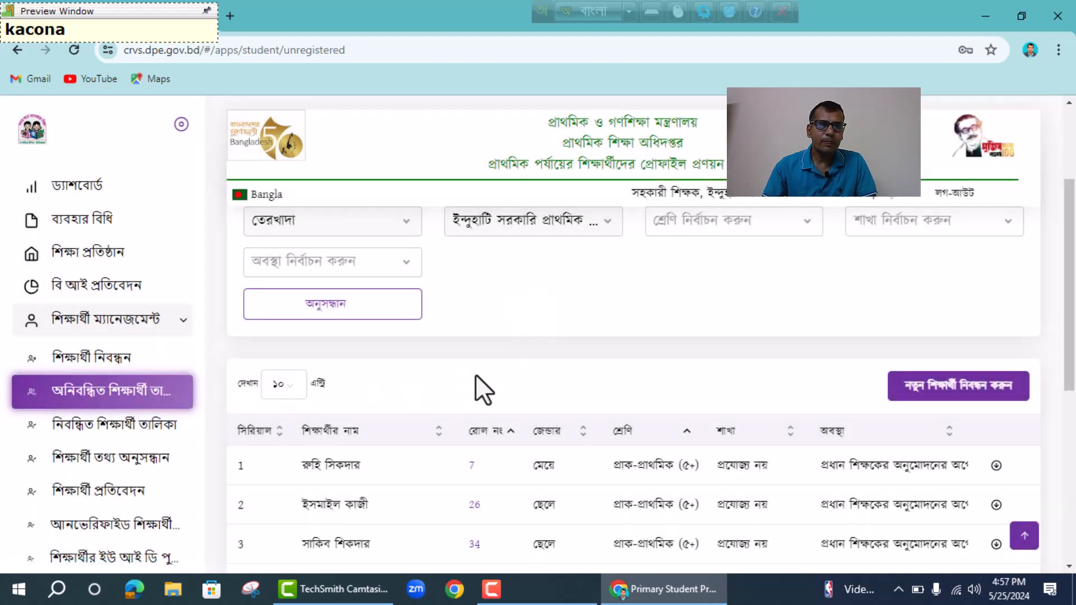
pyautogui.scroll(3, 476, 375)
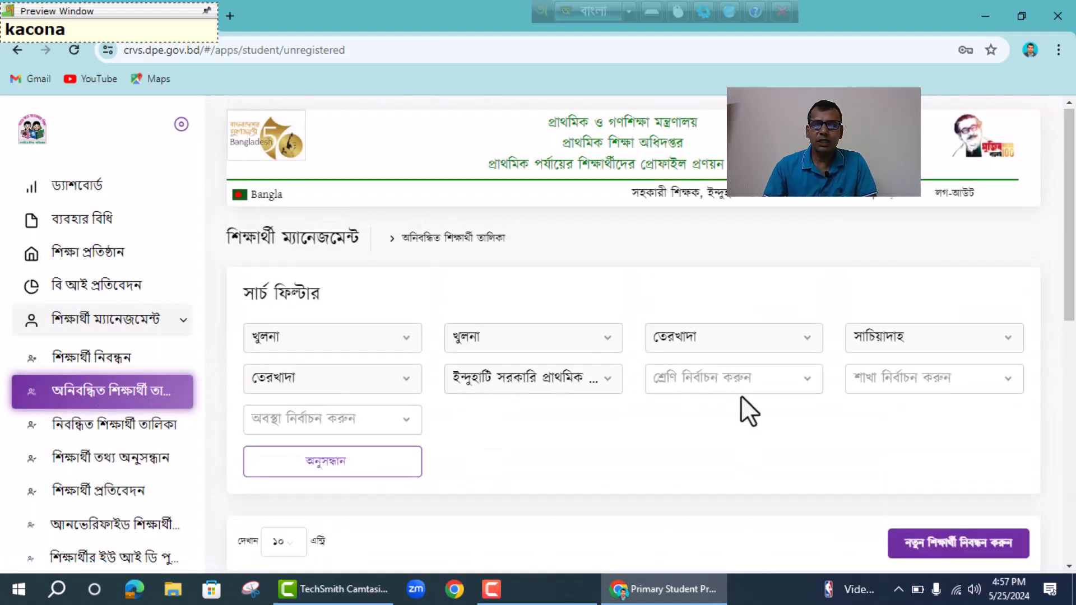
pyautogui.click(789, 379)
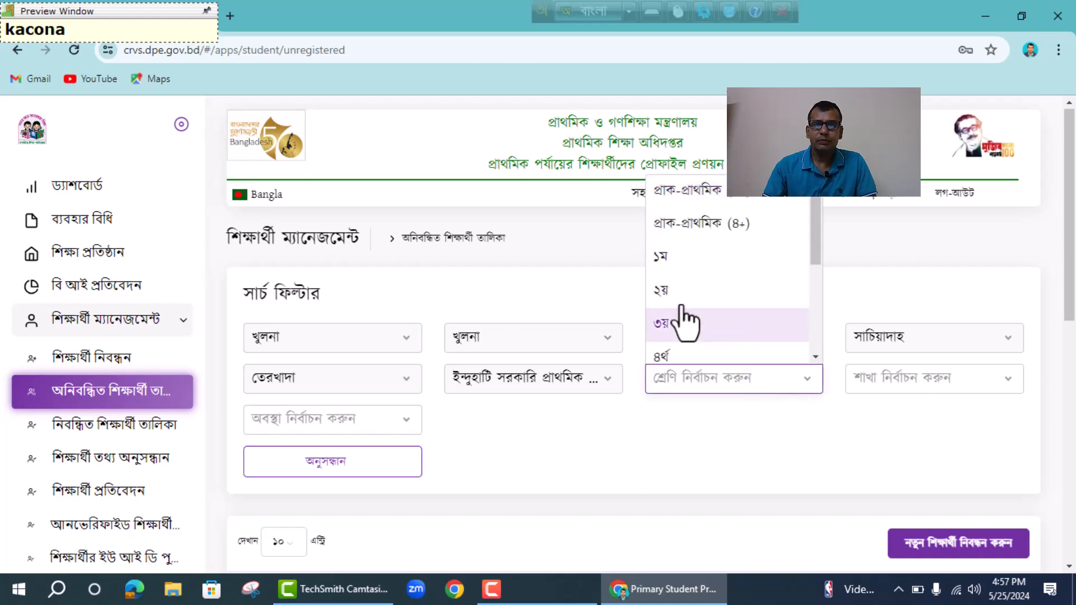
pyautogui.click(675, 260)
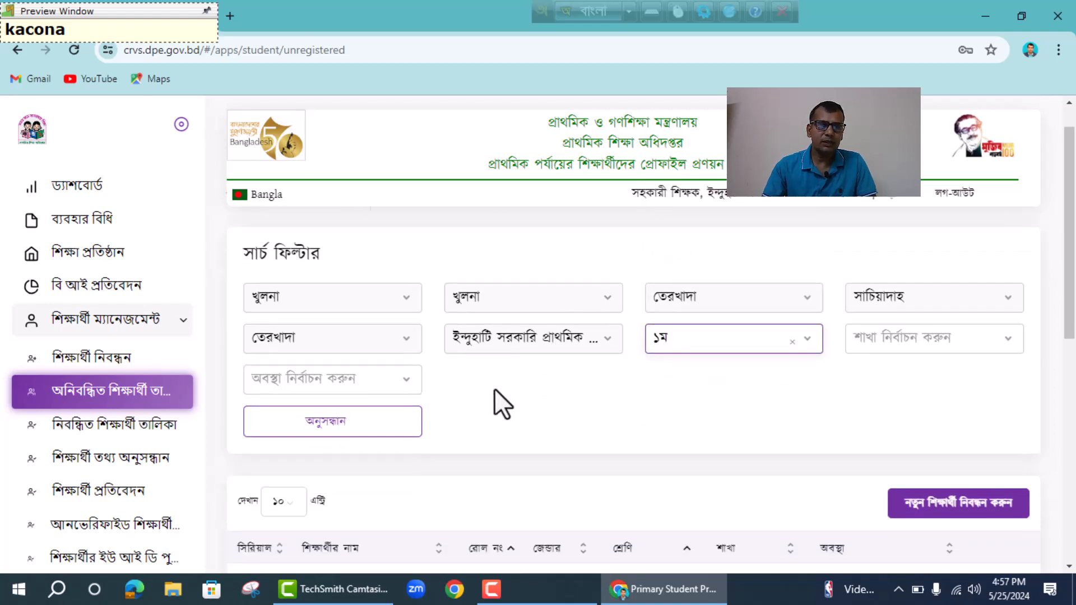
pyautogui.scroll(-3, 502, 403)
pyautogui.click(356, 314)
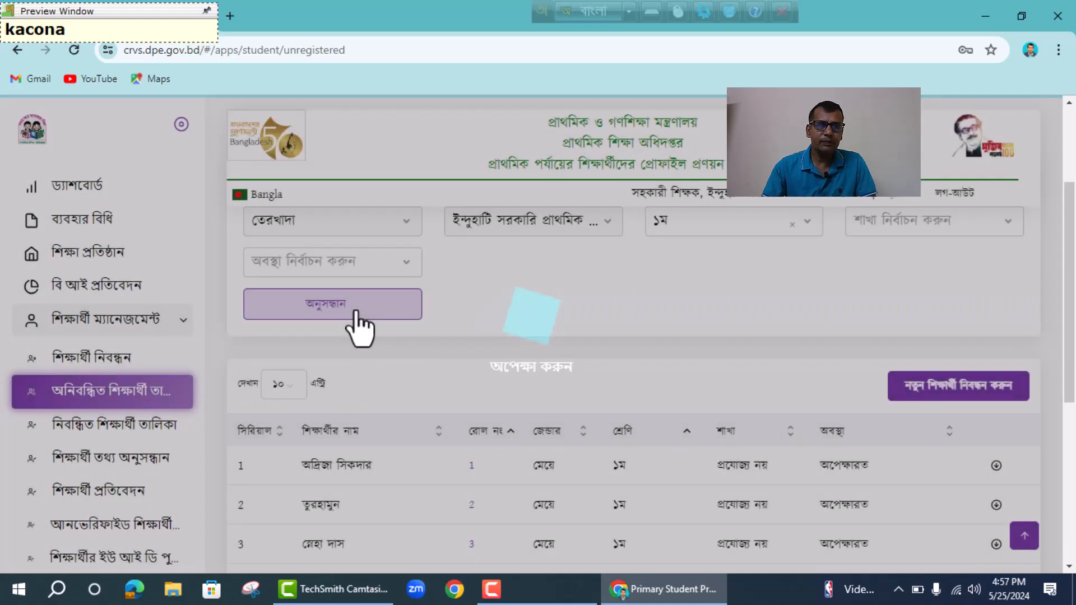
pyautogui.scroll(-3, 479, 367)
pyautogui.scroll(-3, 479, 368)
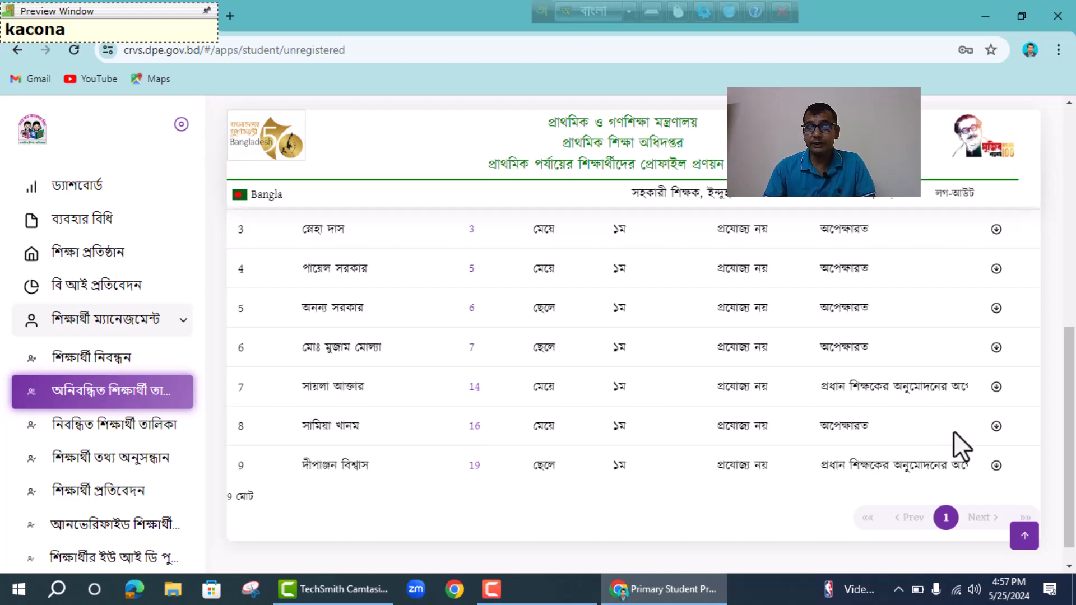
# - Send the pending (অপেক্ষারত) class ১ম student in row 8 to the head teacher with প্রেরণ করুন and confirm the submission
pyautogui.click(996, 426)
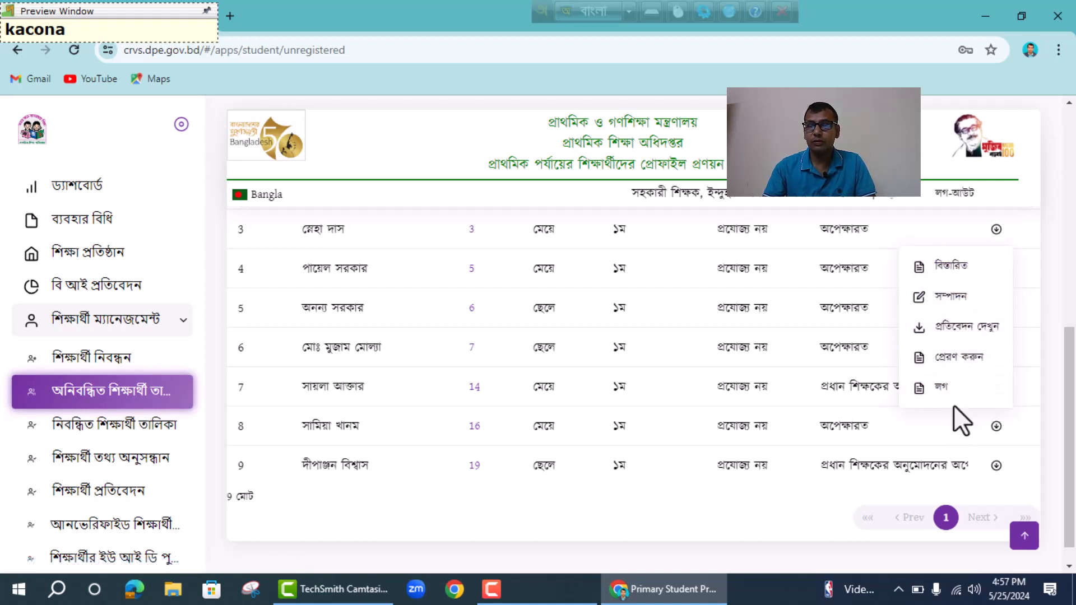
pyautogui.click(961, 358)
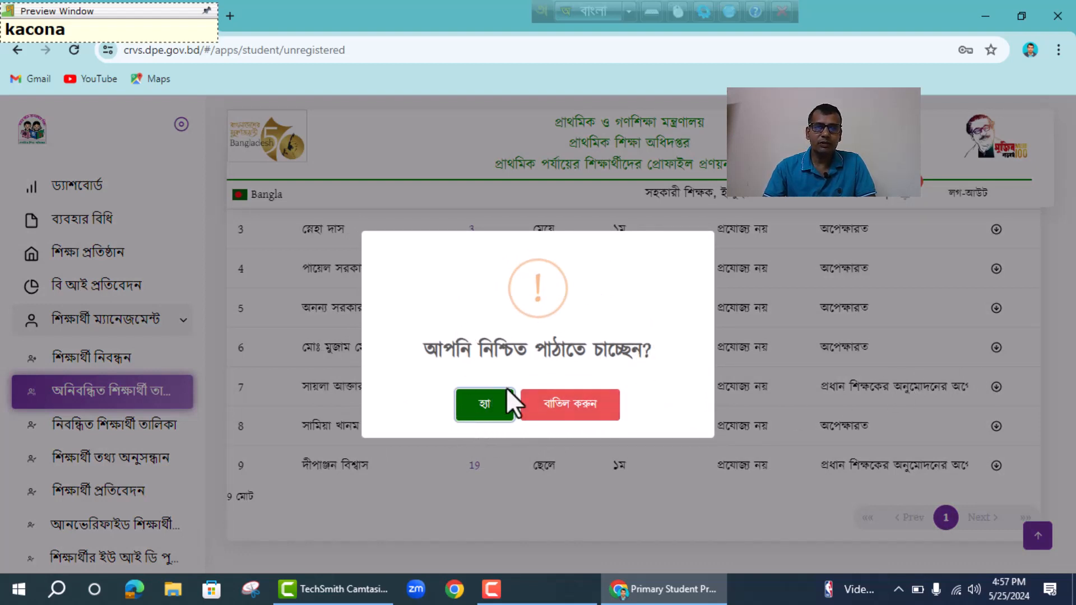
pyautogui.click(484, 409)
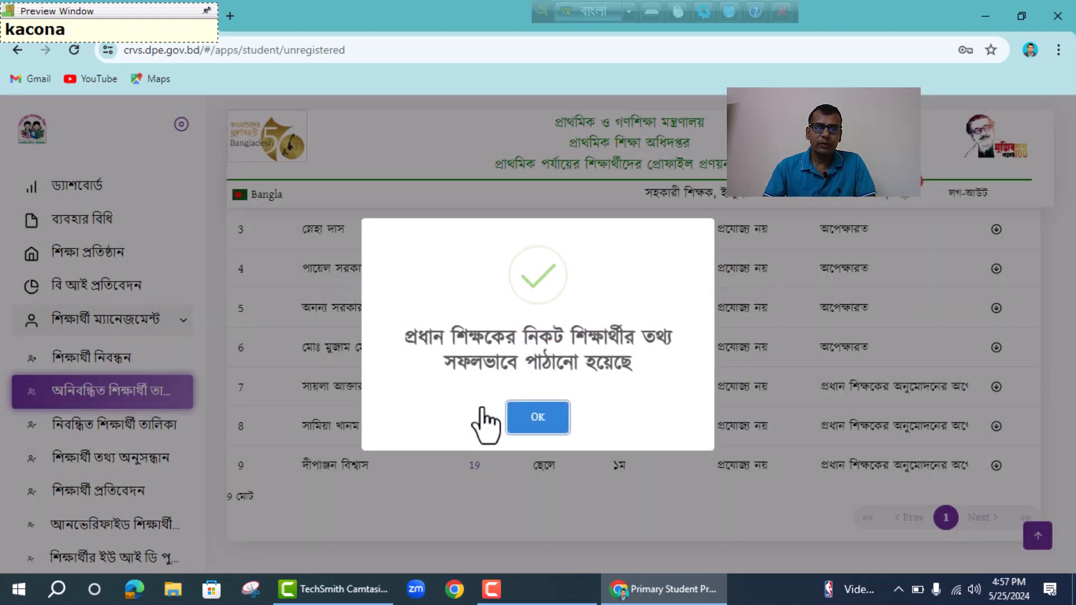
pyautogui.click(535, 418)
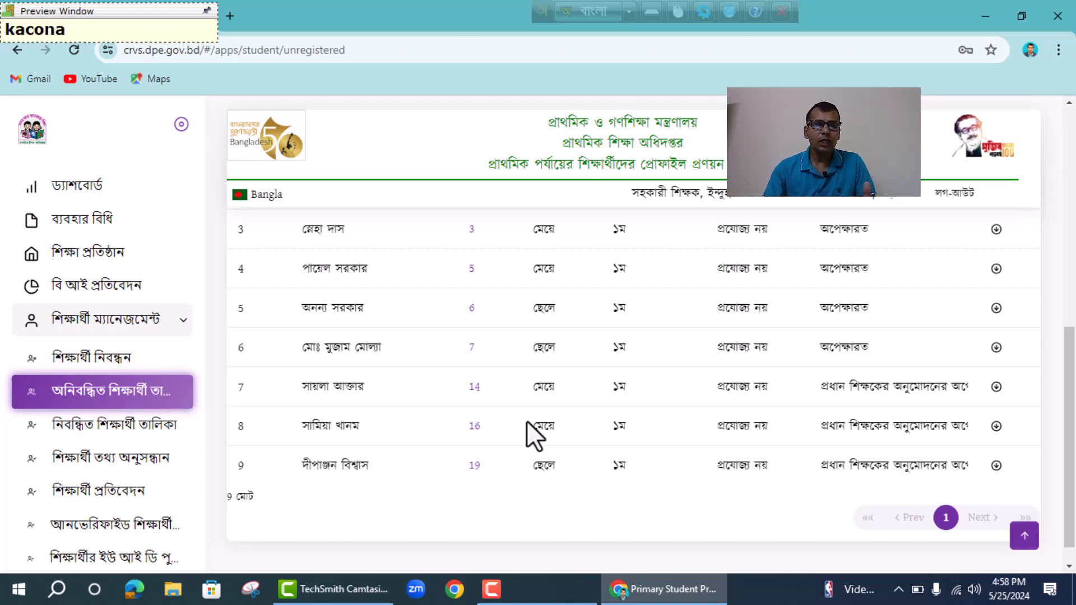
# - View the registered student list (নিবন্ধিত শিক্ষার্থী তালিকা), return to the unregistered list and review the status (অবস্থা) of its students
pyautogui.click(90, 431)
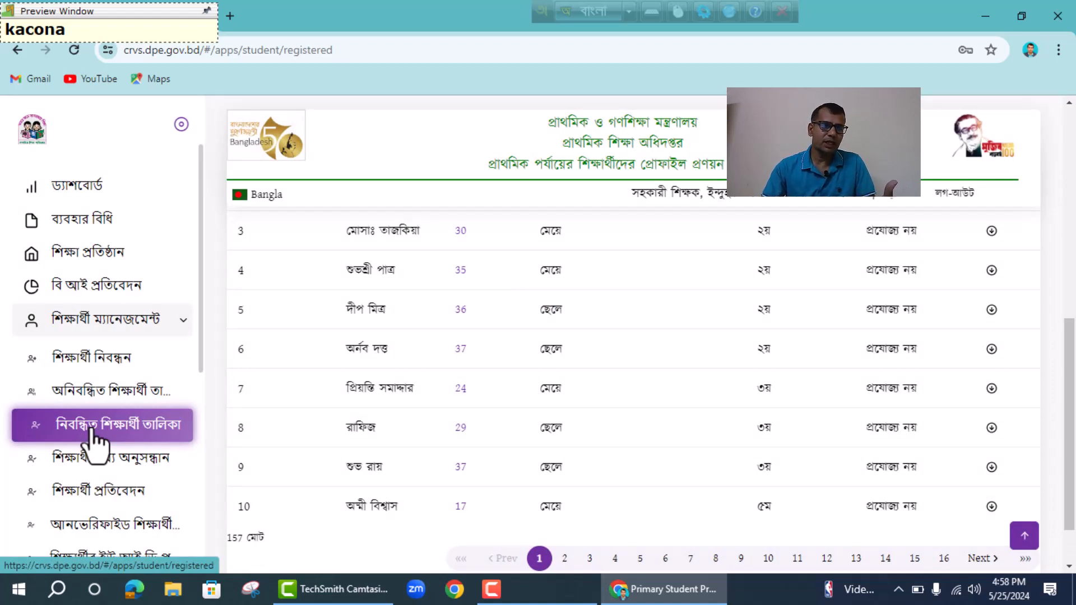
pyautogui.click(93, 392)
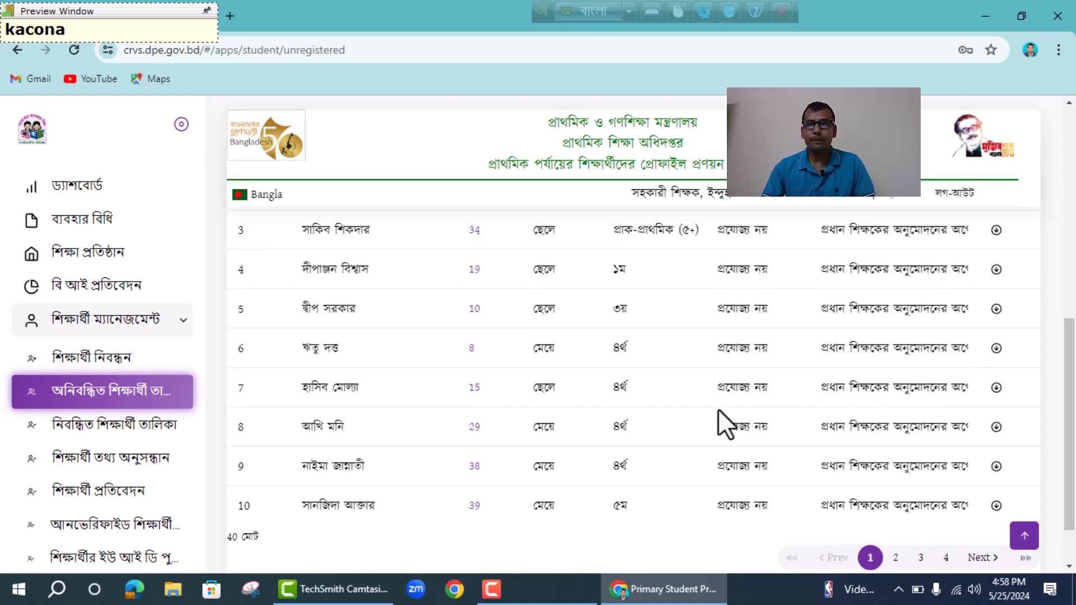
pyautogui.scroll(3, 718, 409)
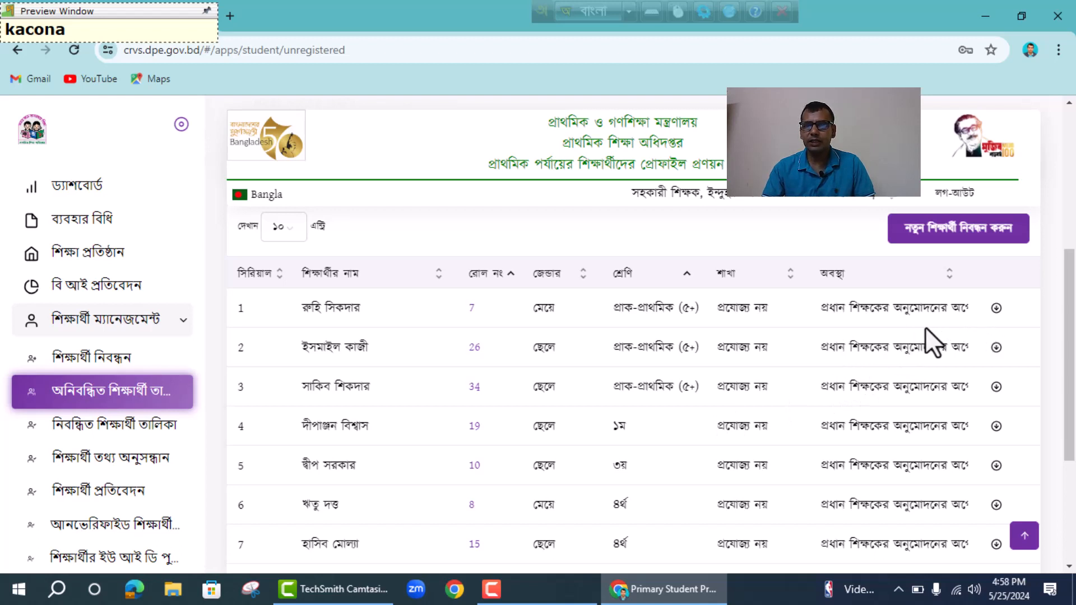
pyautogui.scroll(-4, 870, 365)
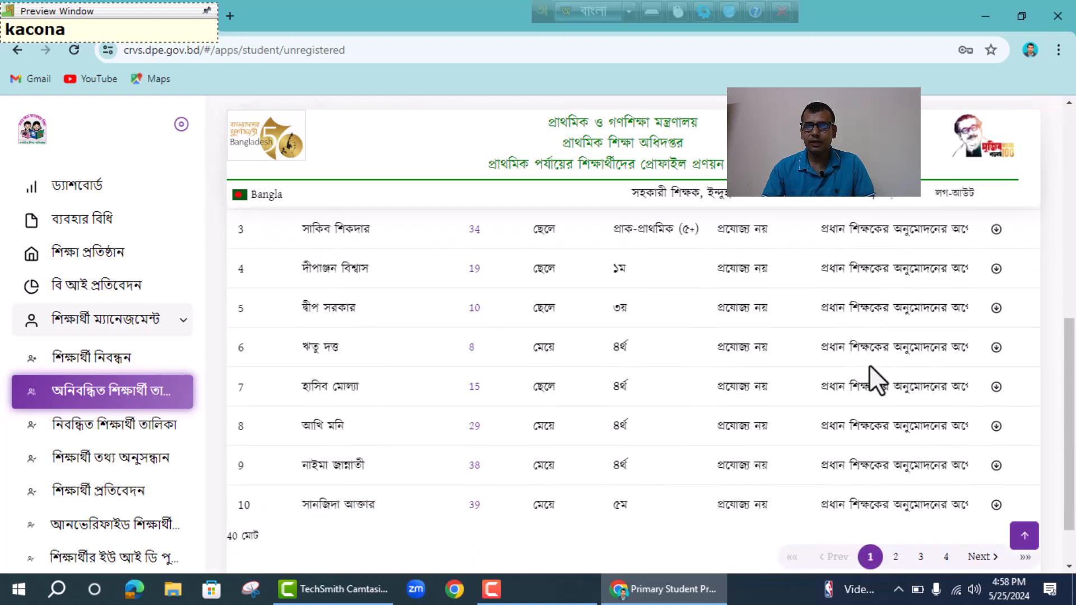
pyautogui.scroll(4, 671, 375)
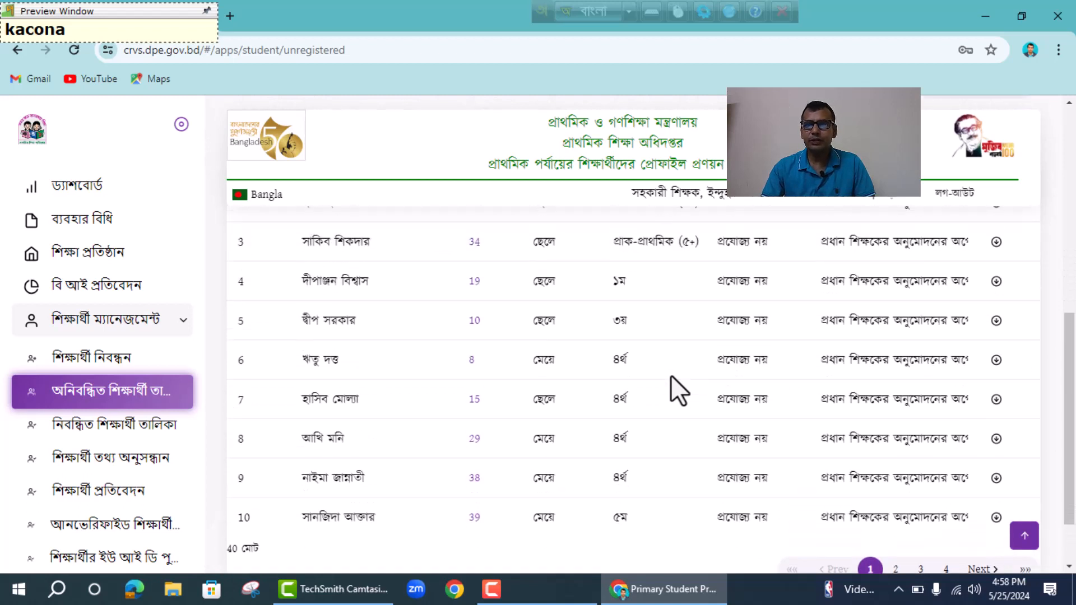
# - Show ১০০ entries per page in the unregistered student list and look through the pending students
pyautogui.click(287, 240)
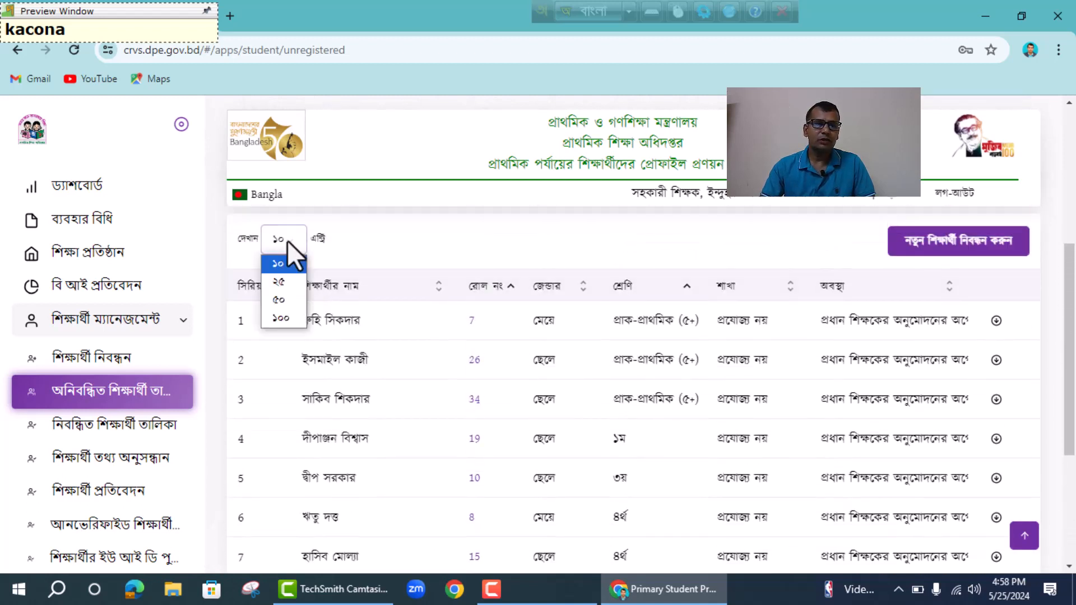
pyautogui.click(285, 318)
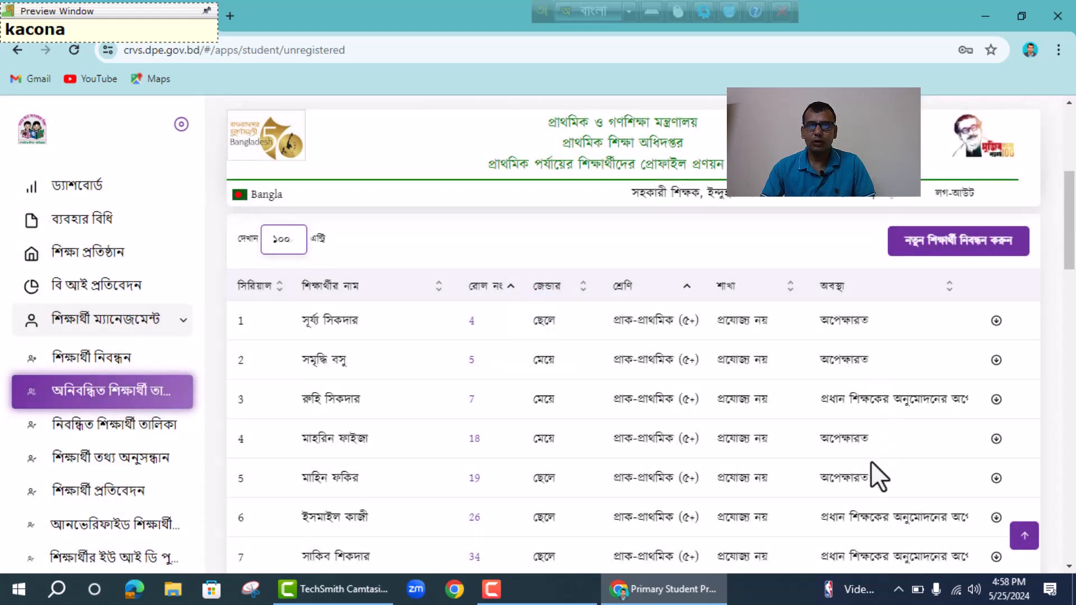
pyautogui.scroll(-1, 873, 461)
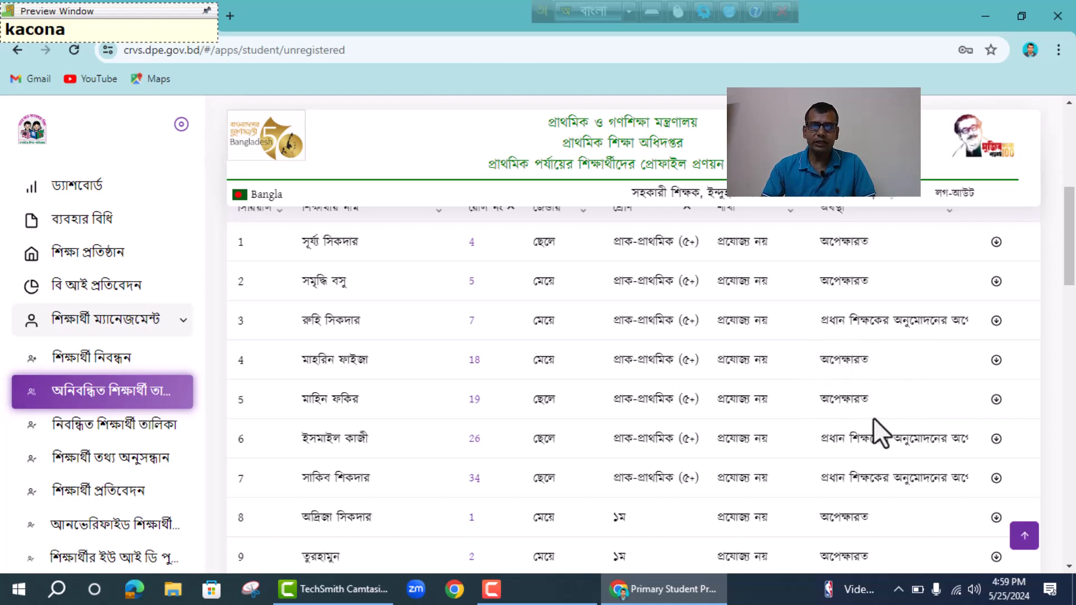
# - Open the pending pre-primary (৫+) student in row 4 for editing and review the student and parents' information pages
pyautogui.click(997, 360)
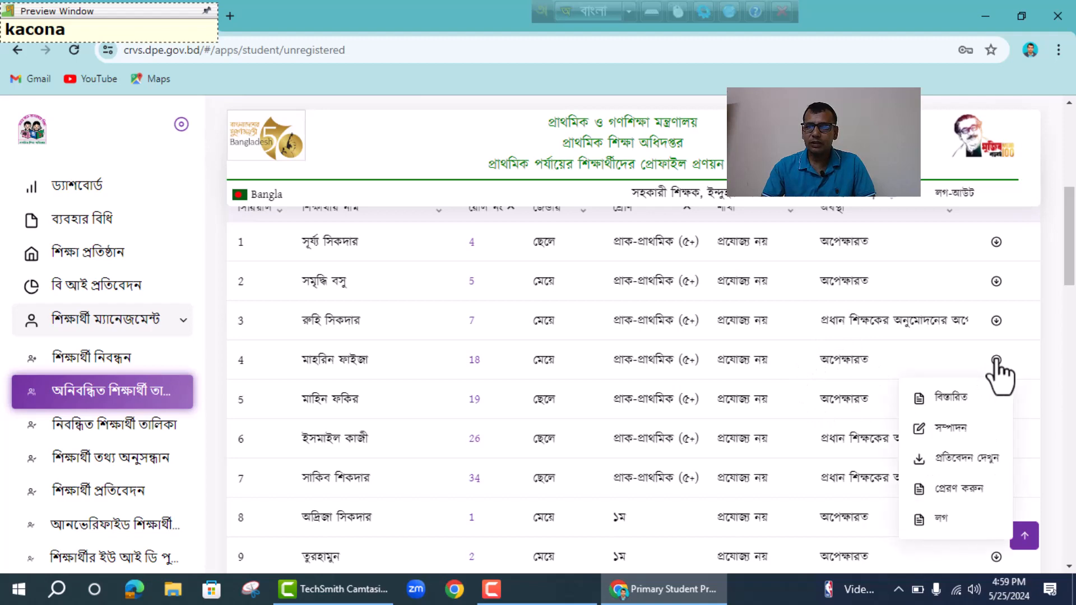
pyautogui.click(964, 430)
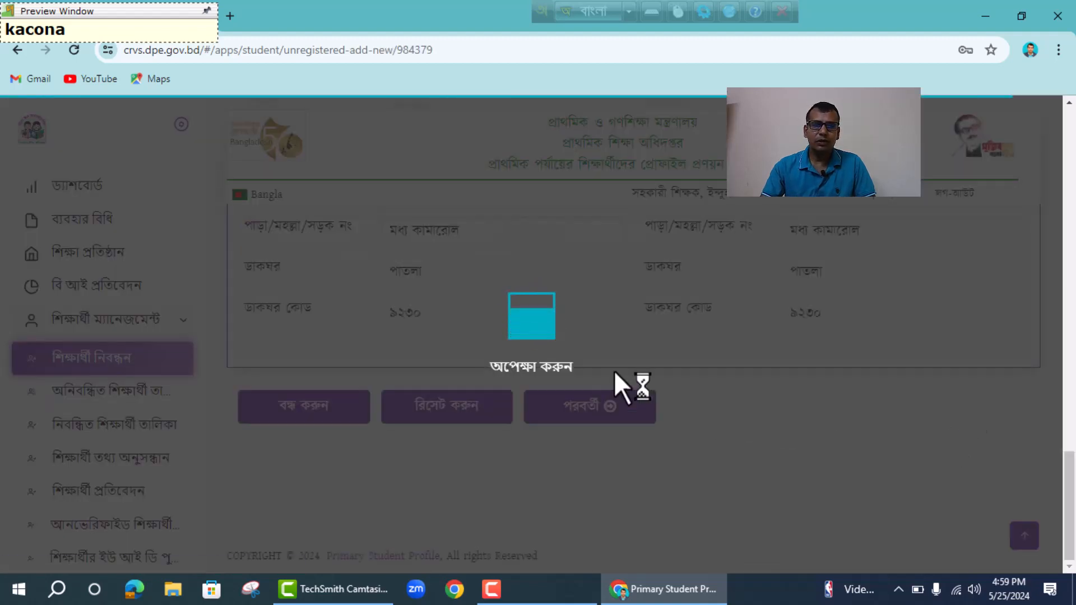
pyautogui.scroll(20, 671, 361)
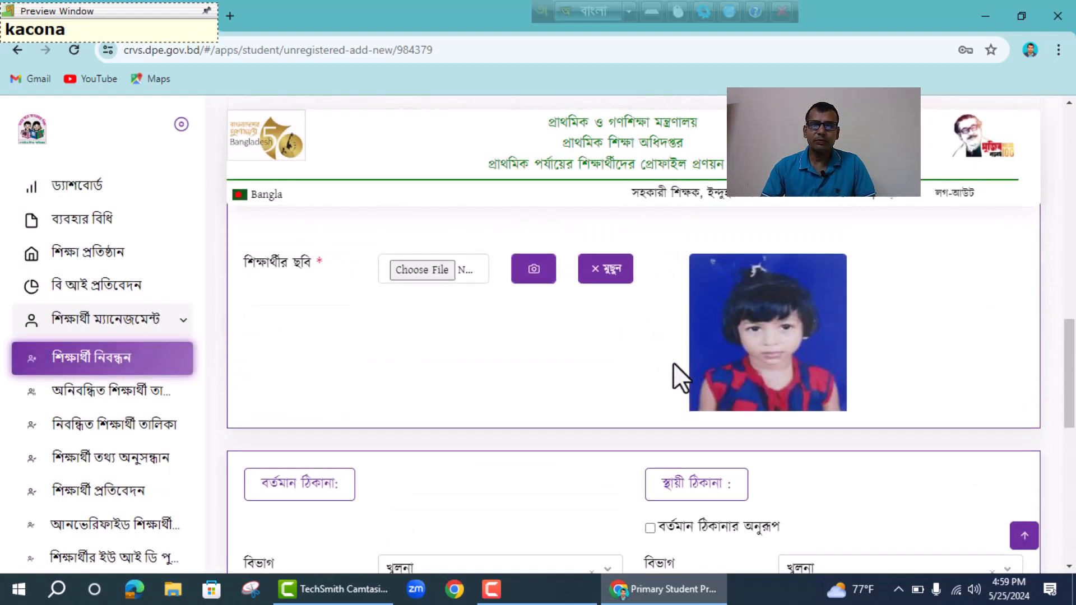
pyautogui.scroll(5, 674, 362)
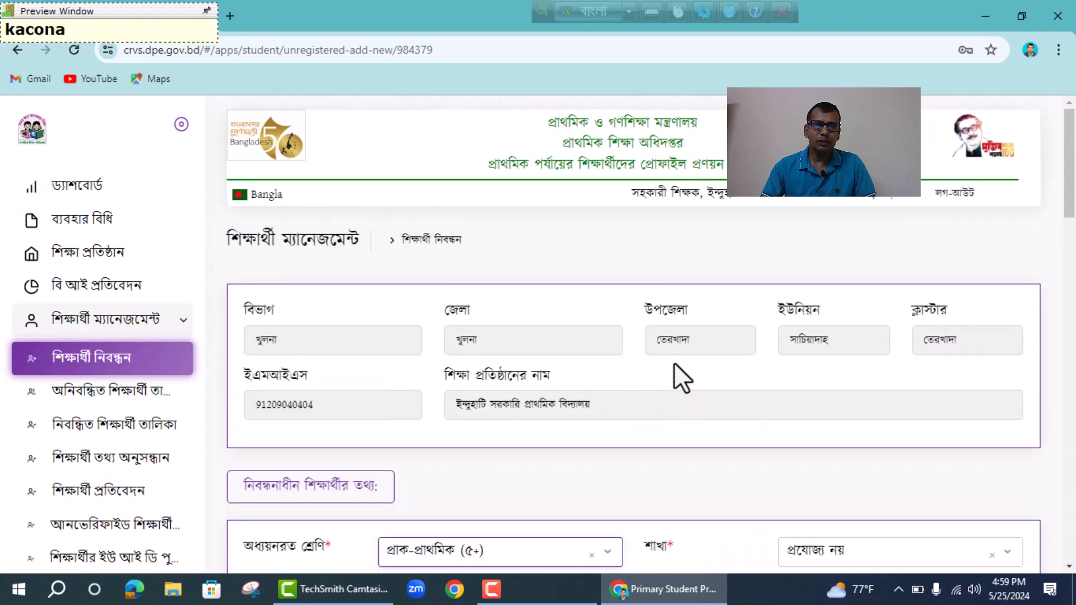
pyautogui.scroll(-10, 674, 361)
pyautogui.scroll(-15, 674, 363)
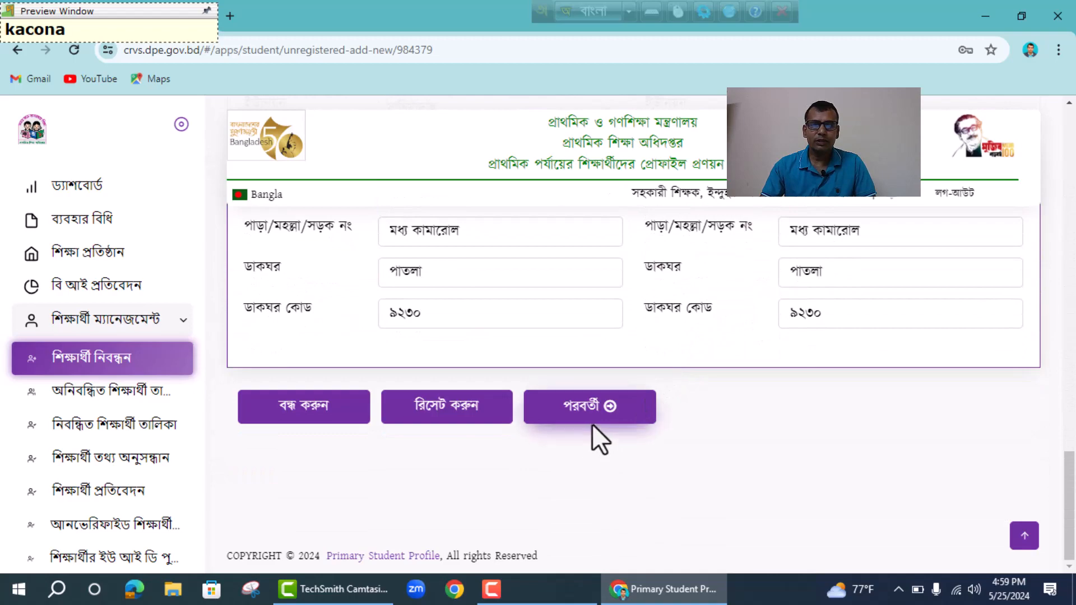
pyautogui.click(586, 426)
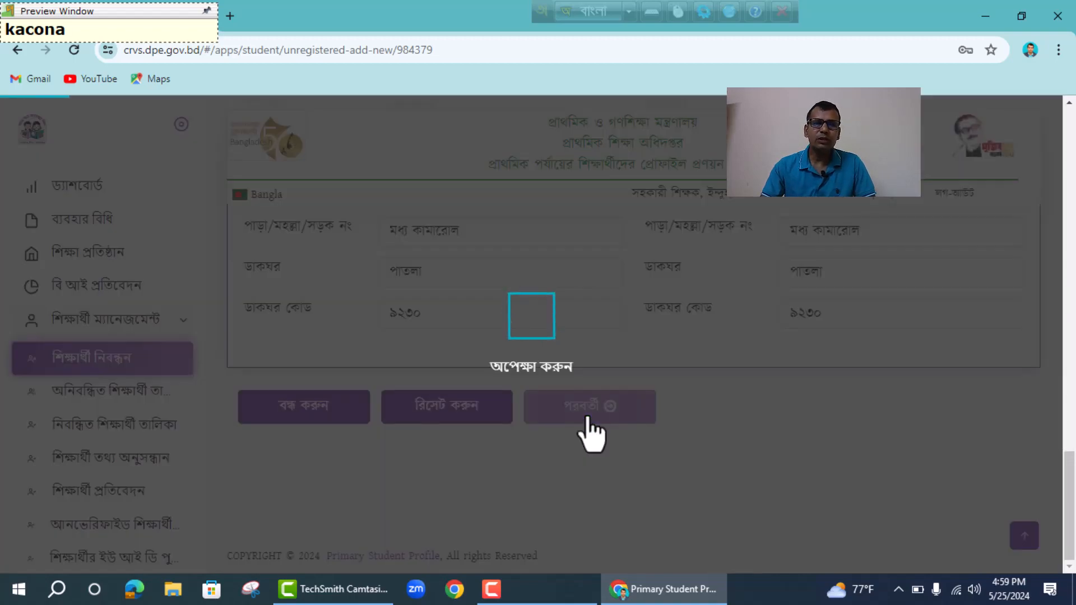
pyautogui.scroll(-15, 671, 361)
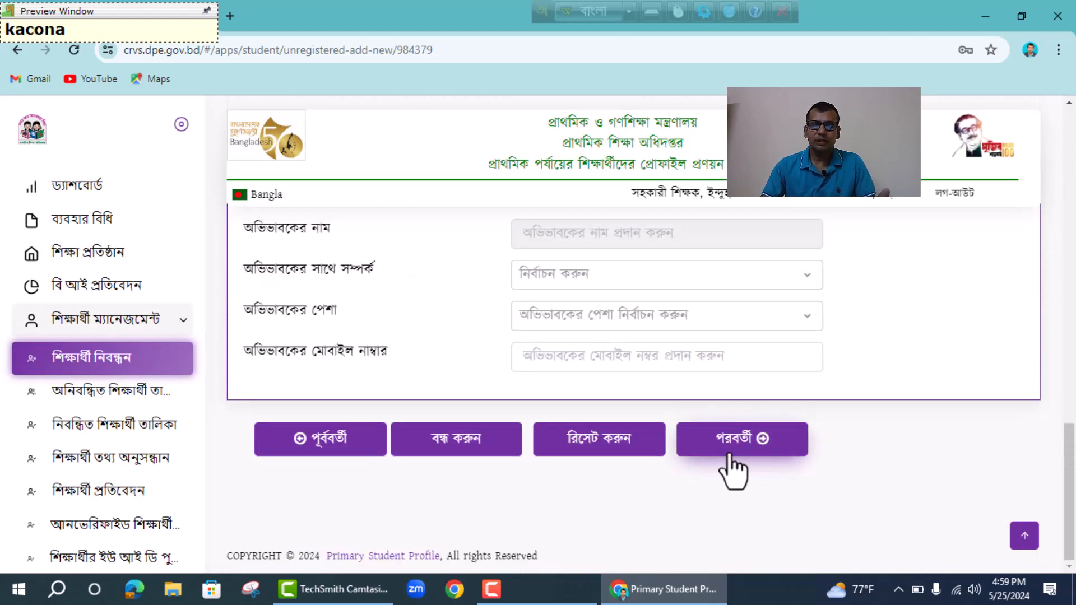
pyautogui.scroll(15, 729, 455)
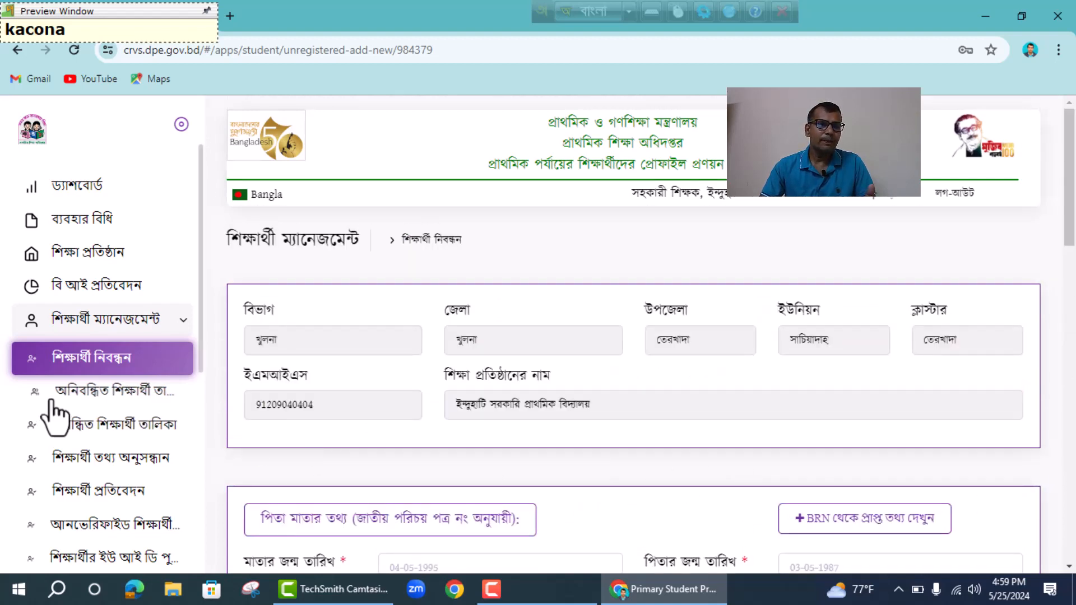
# - Return to the unregistered student list and view the actions available for the student in row 3 awaiting the head teacher's approval
pyautogui.click(105, 405)
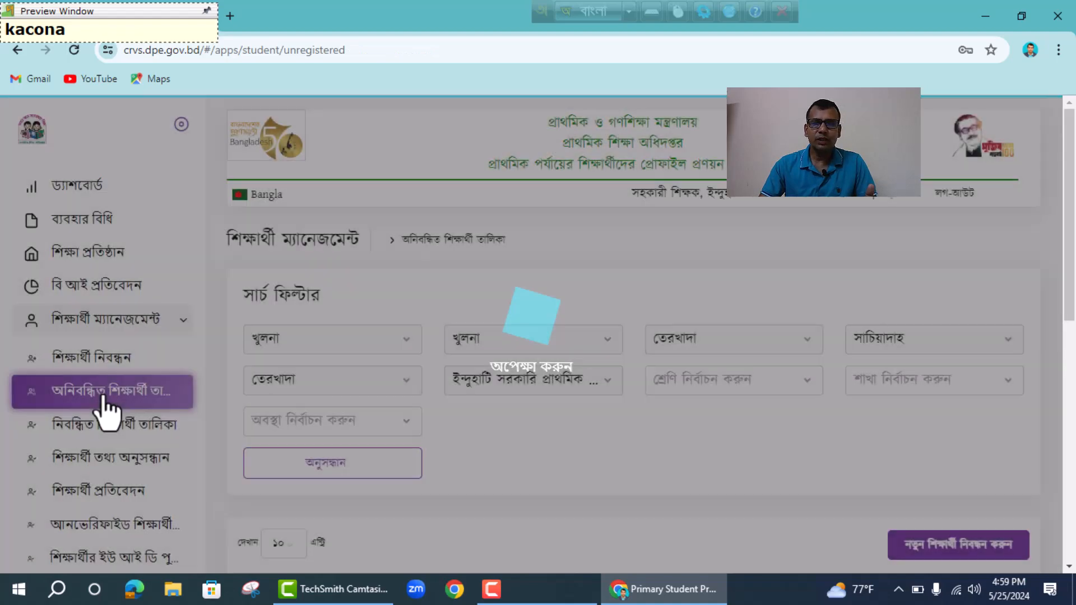
pyautogui.scroll(-5, 453, 454)
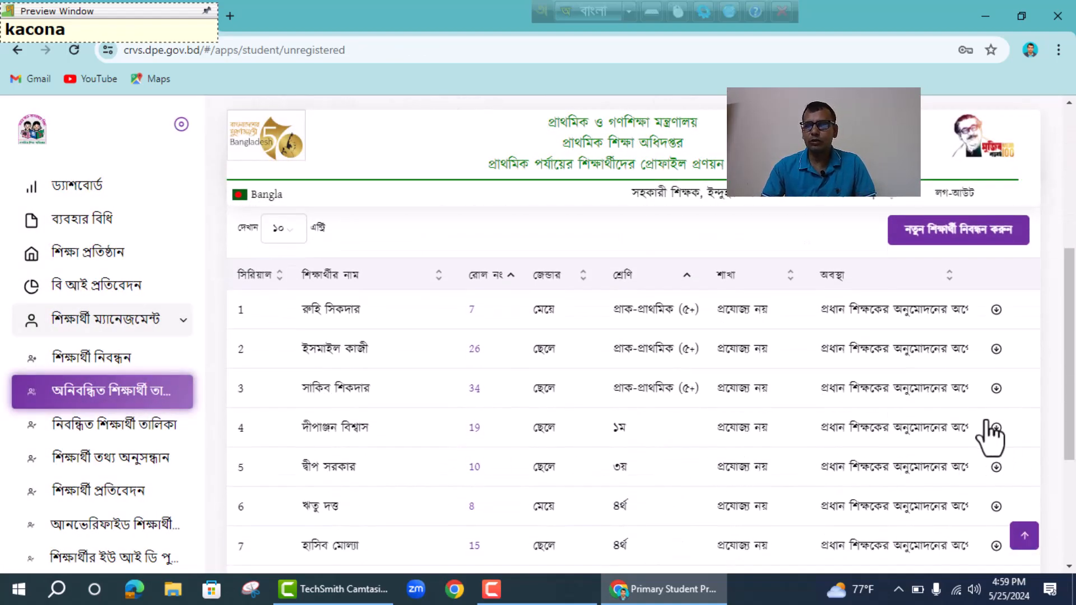
pyautogui.click(996, 392)
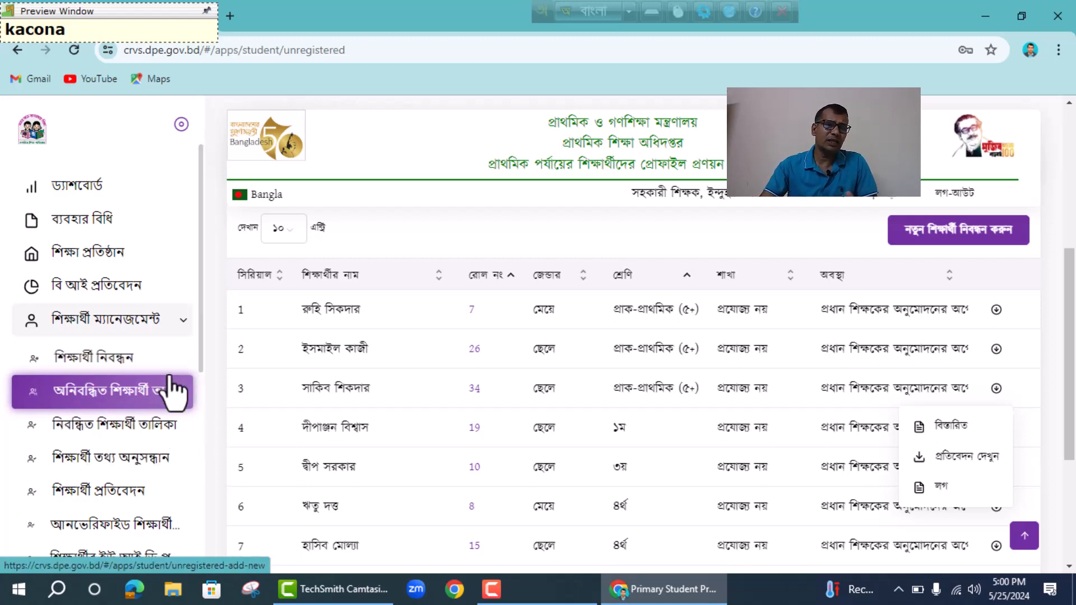
# - Open the blank student registration form (শিক্ষার্থী নিবন্ধন) and examine its class, section, roll, version and birth registration fields
pyautogui.click(114, 359)
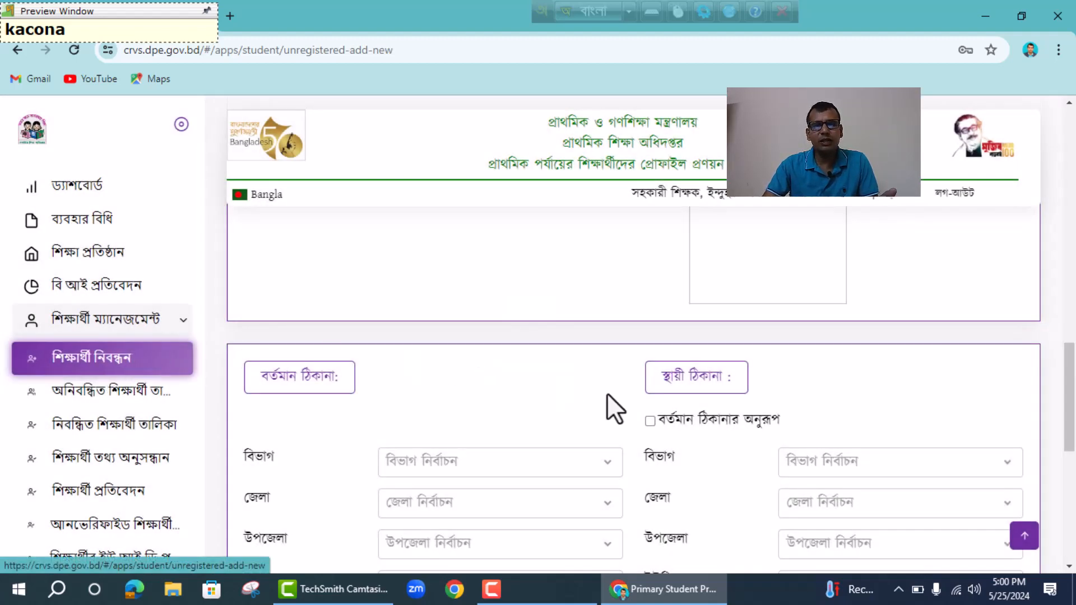
pyautogui.scroll(4, 629, 400)
pyautogui.scroll(12, 637, 394)
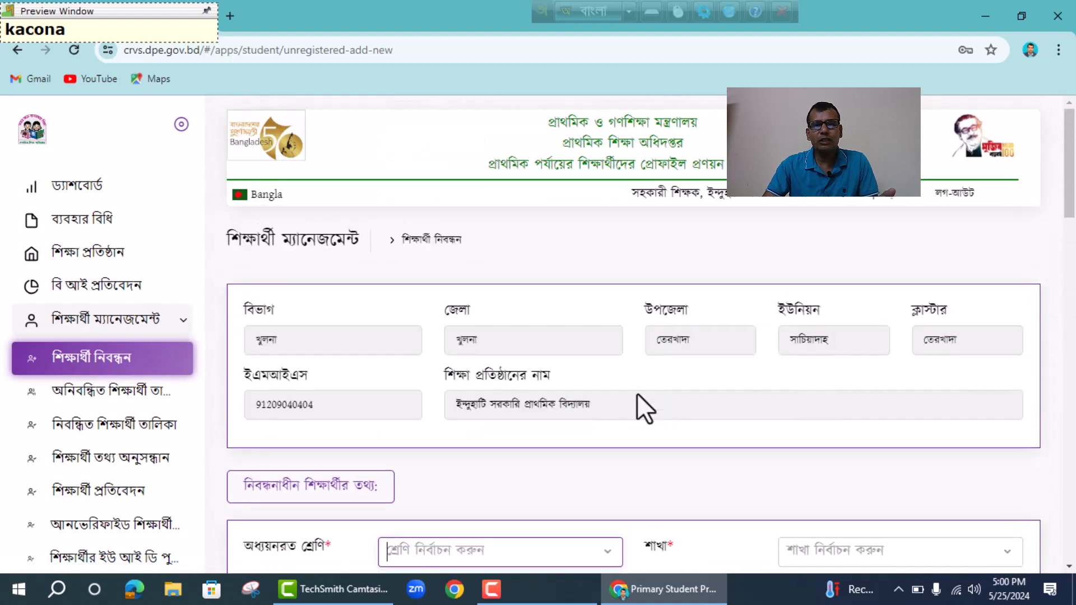
pyautogui.scroll(-3, 701, 383)
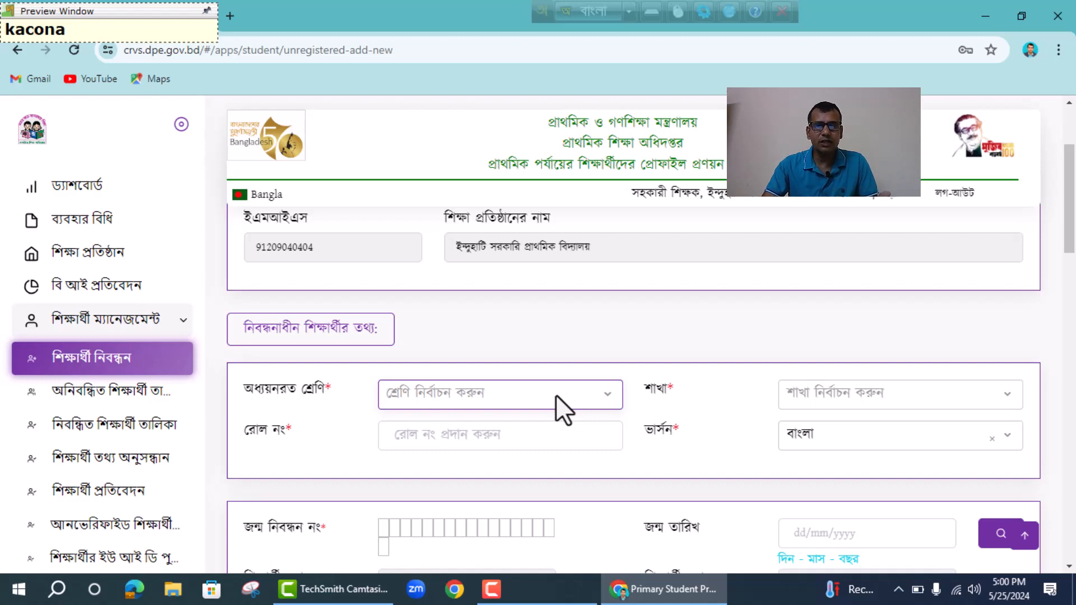
pyautogui.scroll(-1, 559, 396)
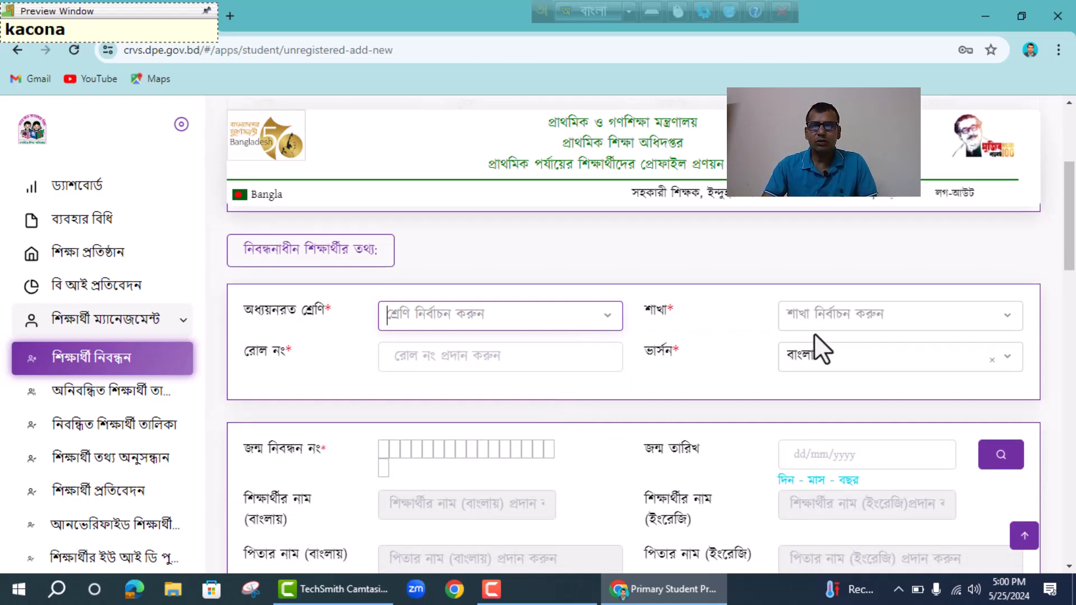
# - View the available section (শাখা) options and the roll number (রোল নং) field in the blank registration form
pyautogui.click(1005, 321)
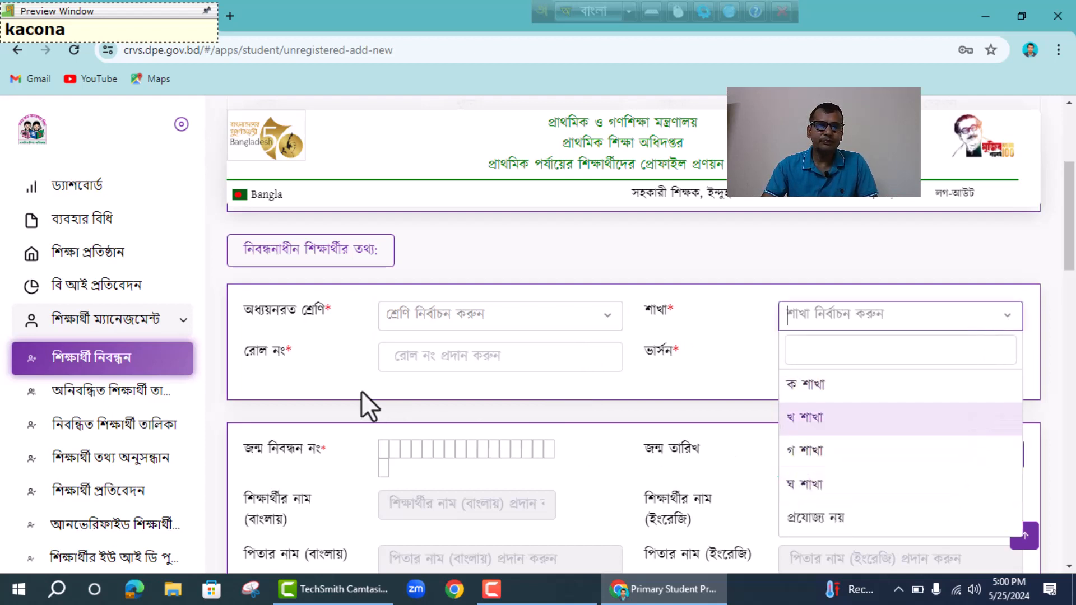
pyautogui.click(553, 359)
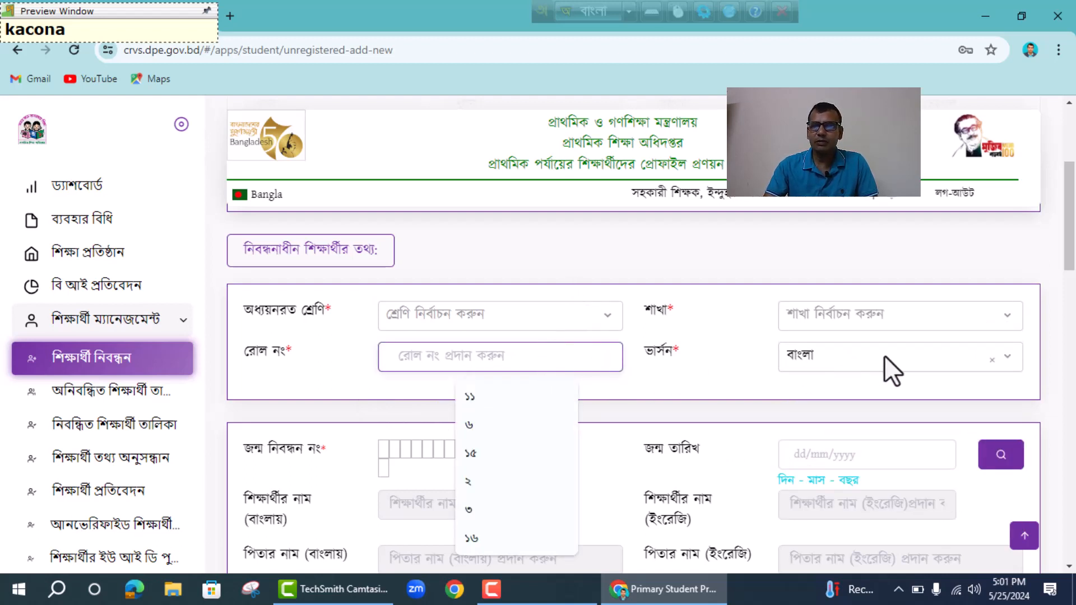
pyautogui.click(762, 375)
# - Examine the remaining student detail fields, open the file chooser for the student photo (শিক্ষার্থীর ছবি), and cancel it without choosing an image
pyautogui.scroll(-3, 416, 419)
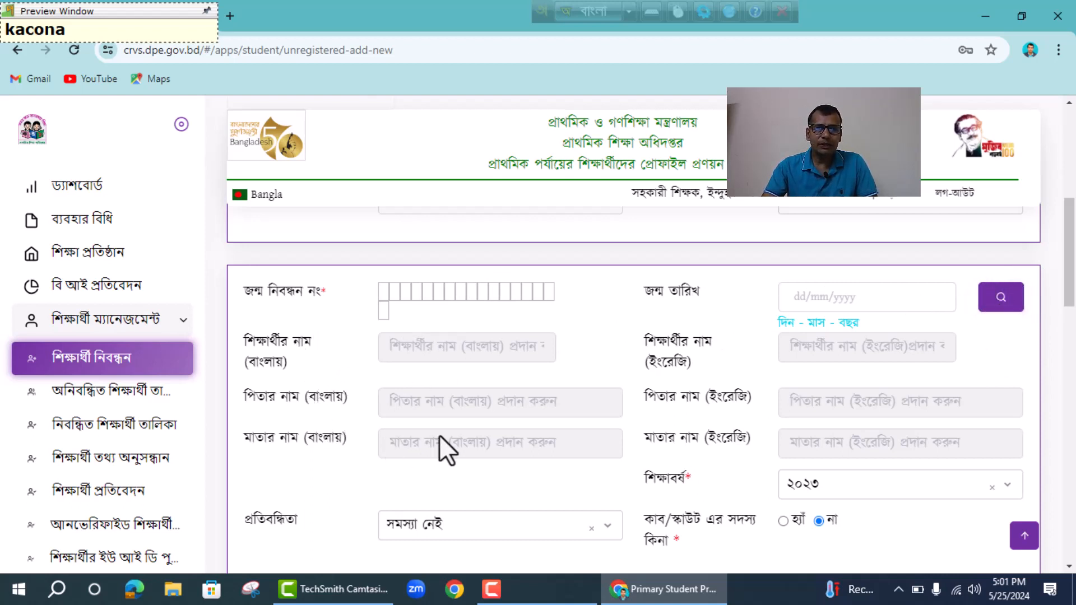
pyautogui.scroll(-1, 665, 396)
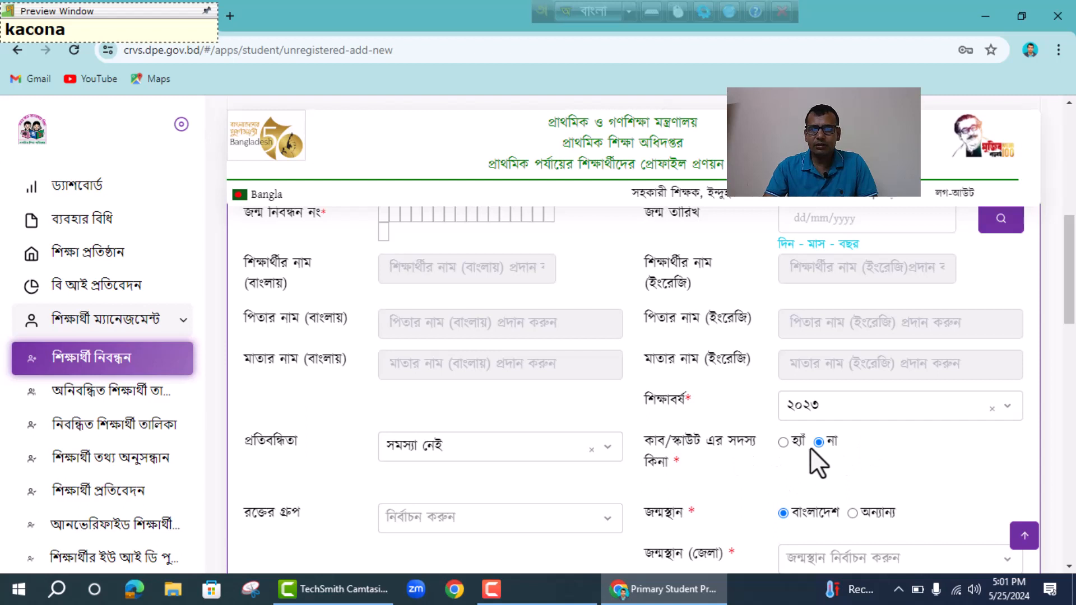
pyautogui.scroll(-3, 663, 440)
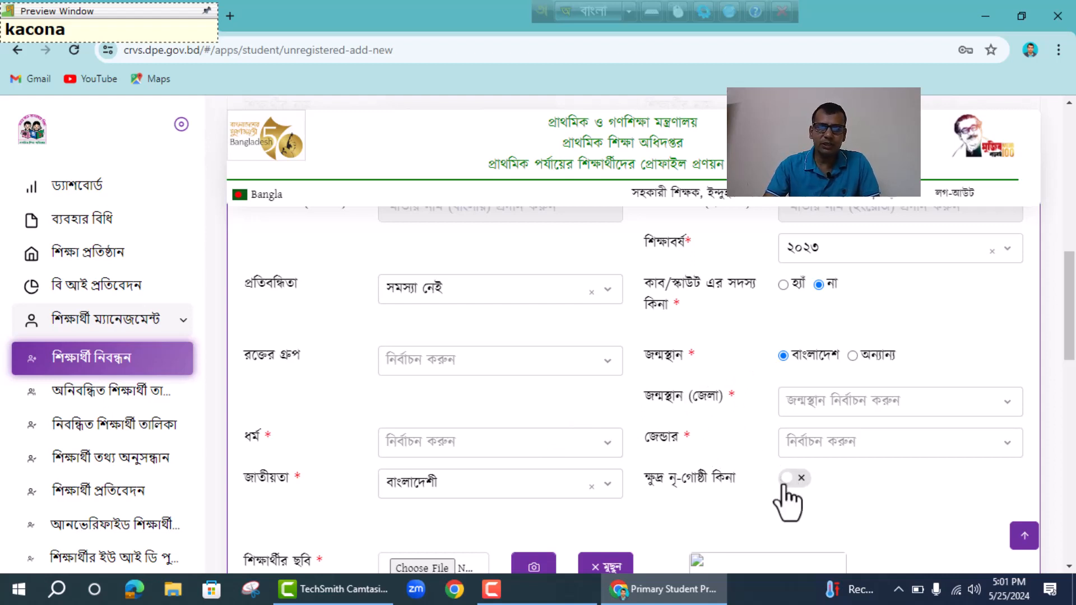
pyautogui.scroll(-3, 457, 469)
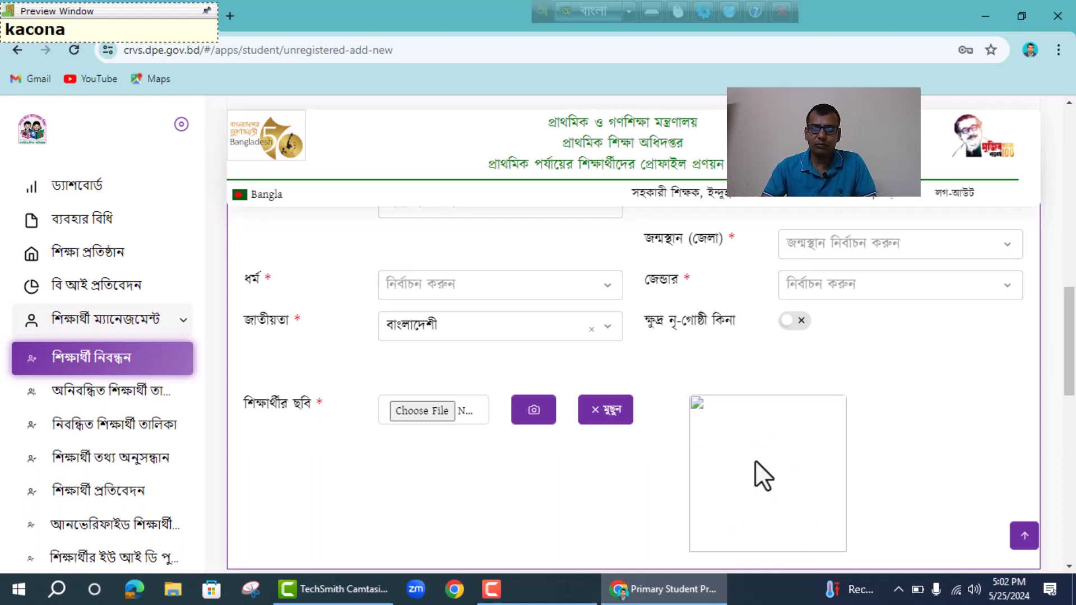
pyautogui.click(426, 417)
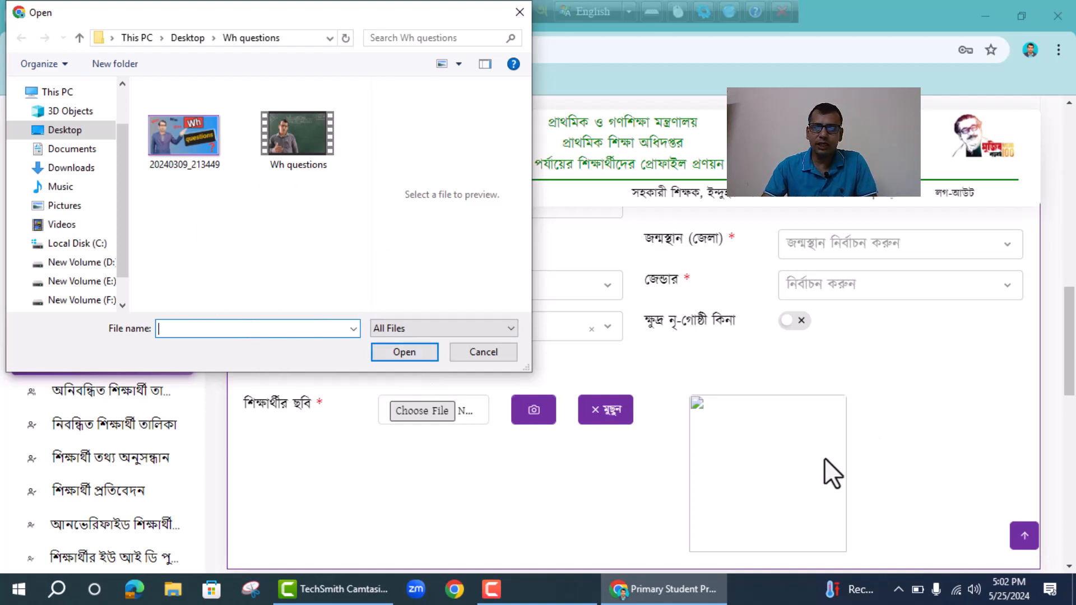
pyautogui.click(484, 352)
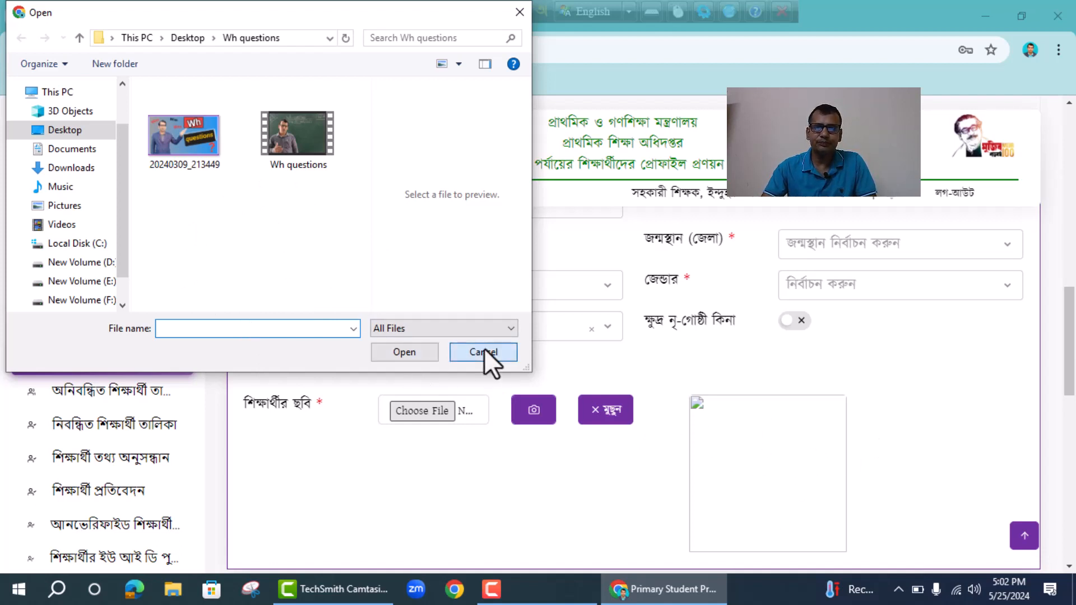
# - Examine the present address (বর্তমান ঠিকানা) section and view its division (বিভাগ) options without choosing one
pyautogui.scroll(-5, 617, 359)
pyautogui.scroll(-4, 654, 352)
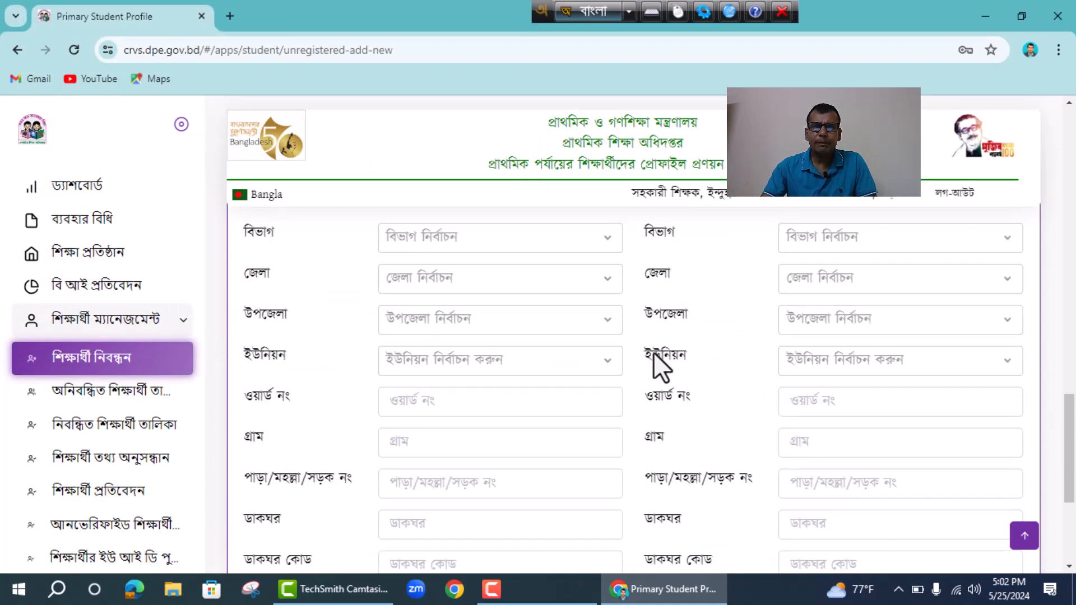
pyautogui.scroll(5, 654, 352)
pyautogui.scroll(-4, 654, 352)
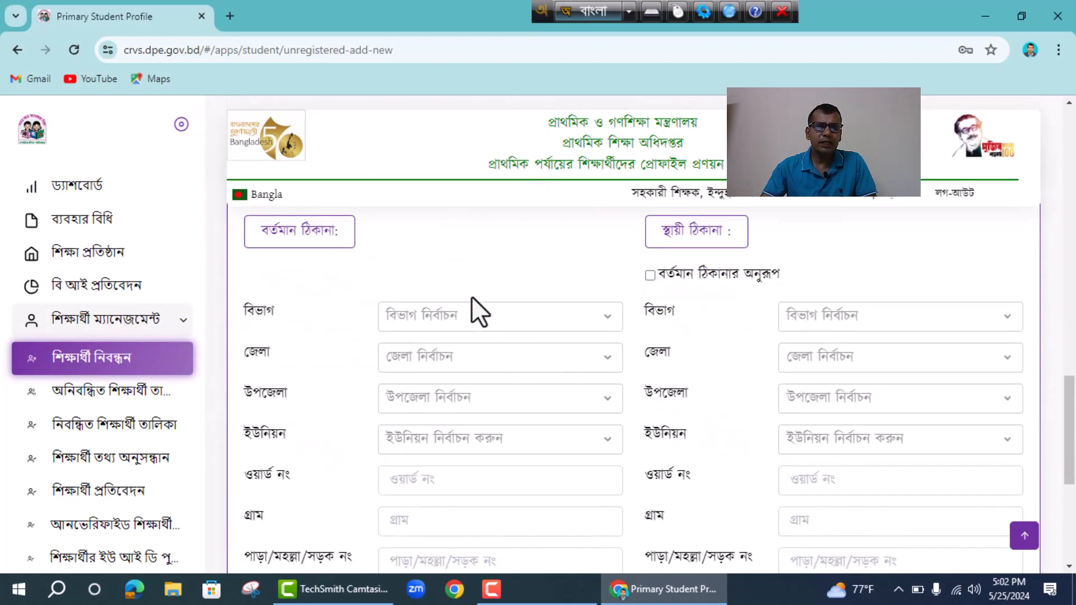
pyautogui.scroll(-1, 547, 295)
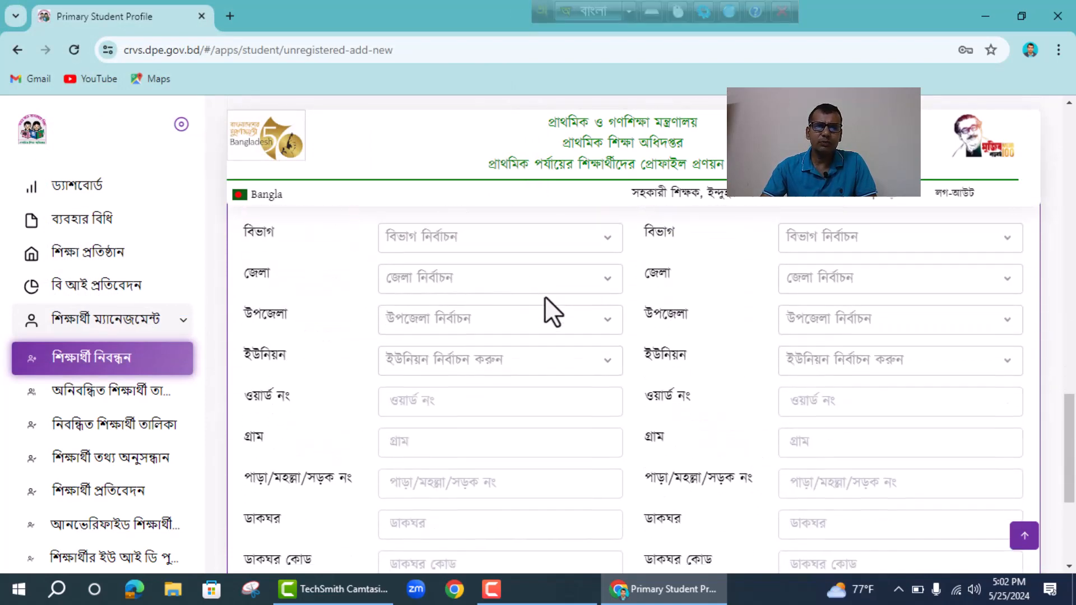
pyautogui.scroll(2, 545, 297)
pyautogui.scroll(-1, 537, 357)
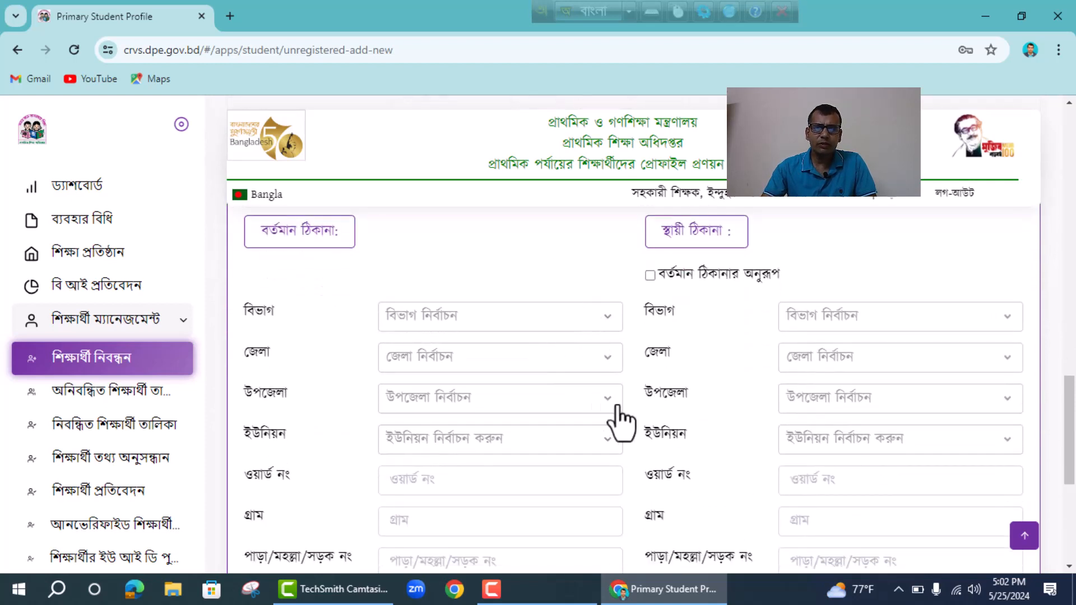
pyautogui.click(607, 319)
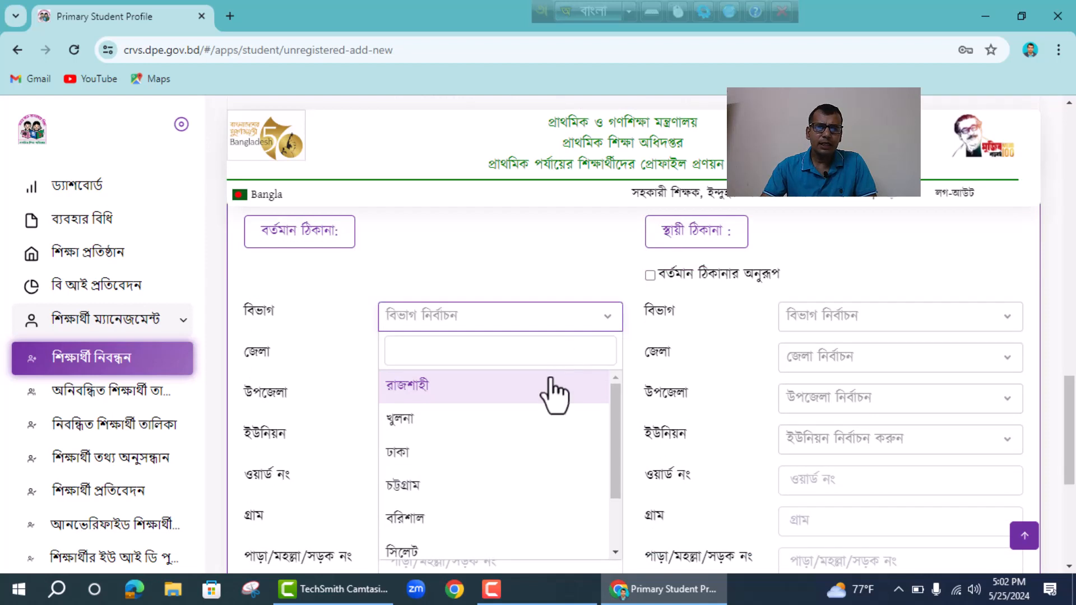
pyautogui.click(609, 323)
pyautogui.scroll(-1, 577, 339)
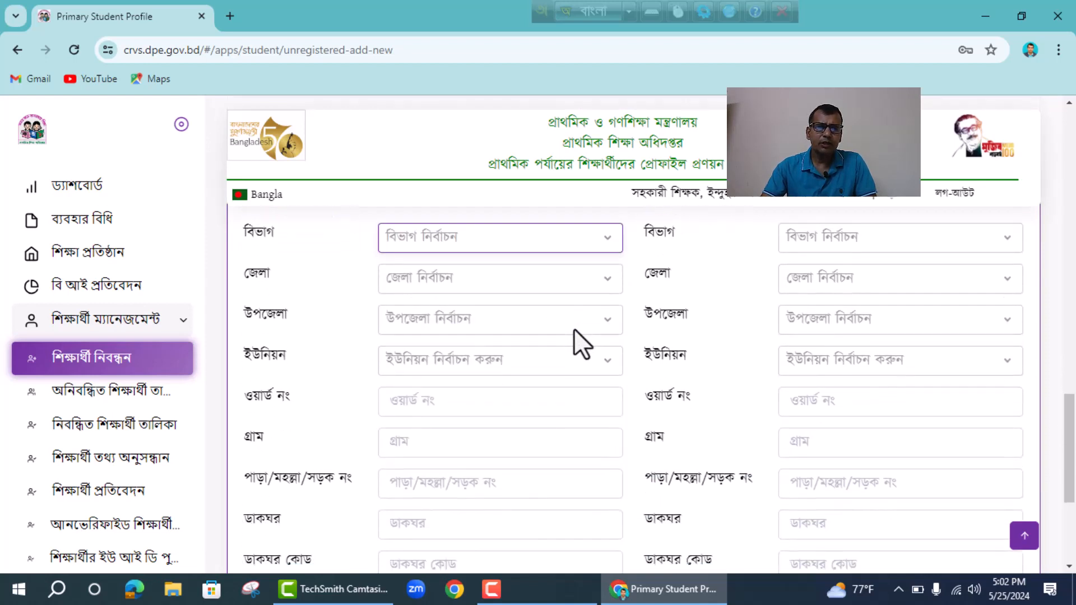
# - Examine the rest of the address fields and the permanent address (স্থায়ী ঠিকানা) section with its same-as-present-address option
pyautogui.scroll(-1, 541, 425)
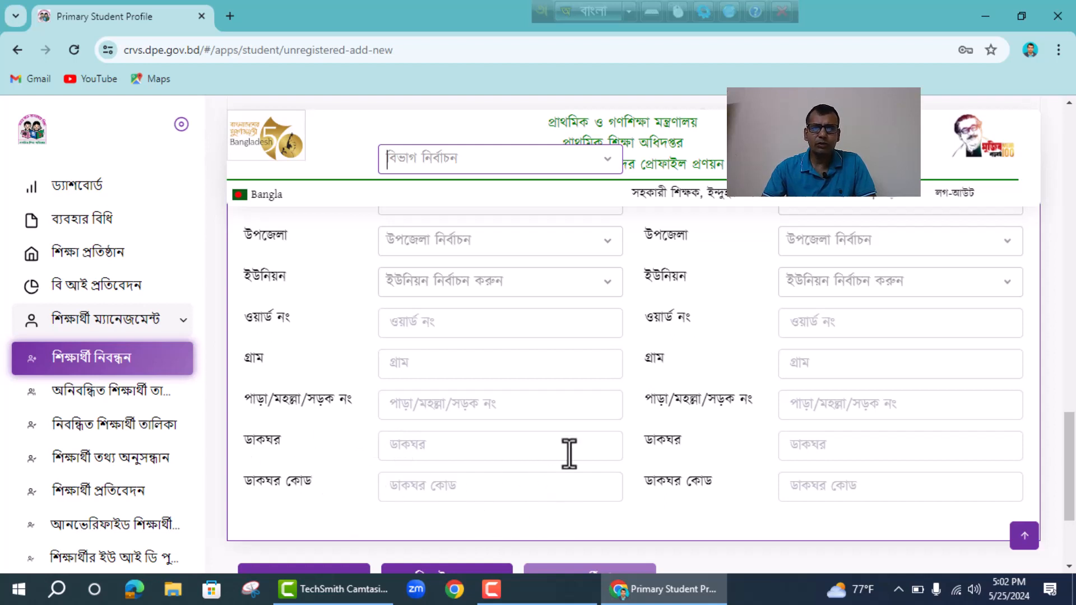
pyautogui.scroll(1, 571, 450)
pyautogui.scroll(2, 572, 449)
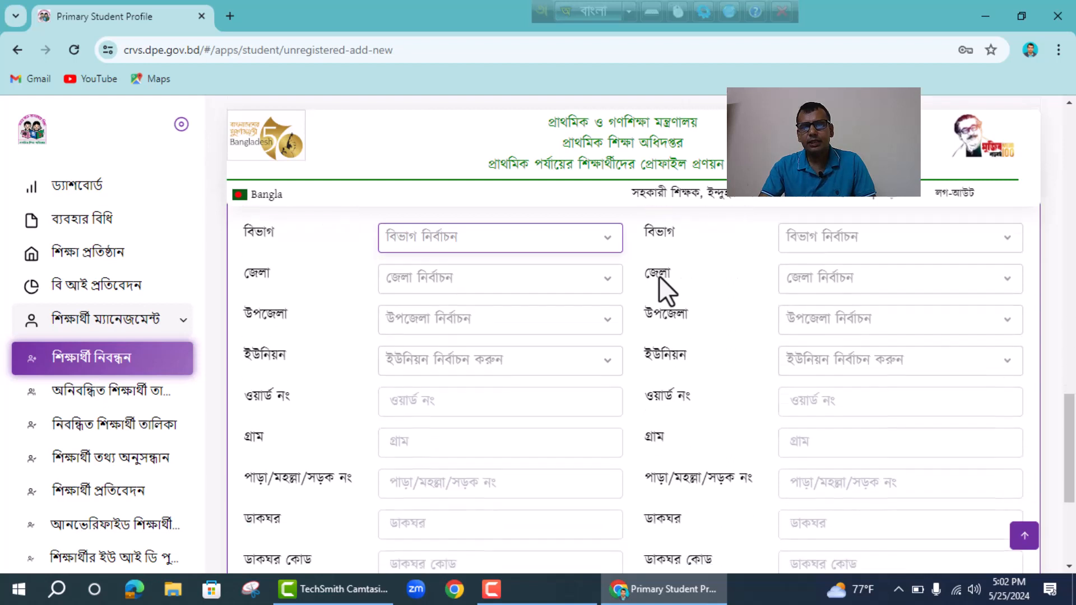
pyautogui.scroll(-1, 658, 276)
pyautogui.scroll(2, 428, 332)
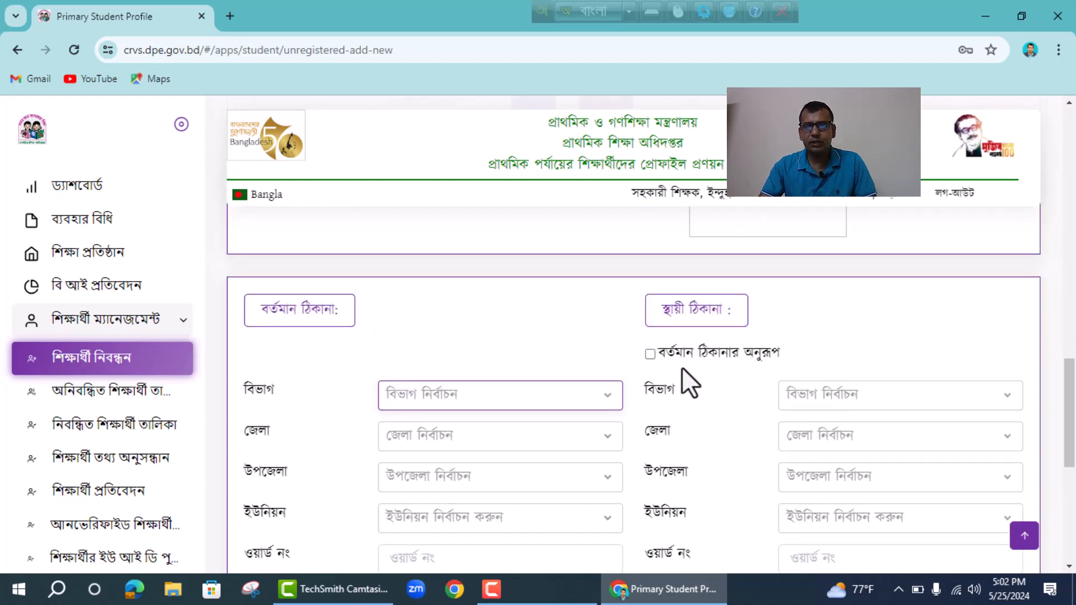
pyautogui.scroll(-2, 769, 360)
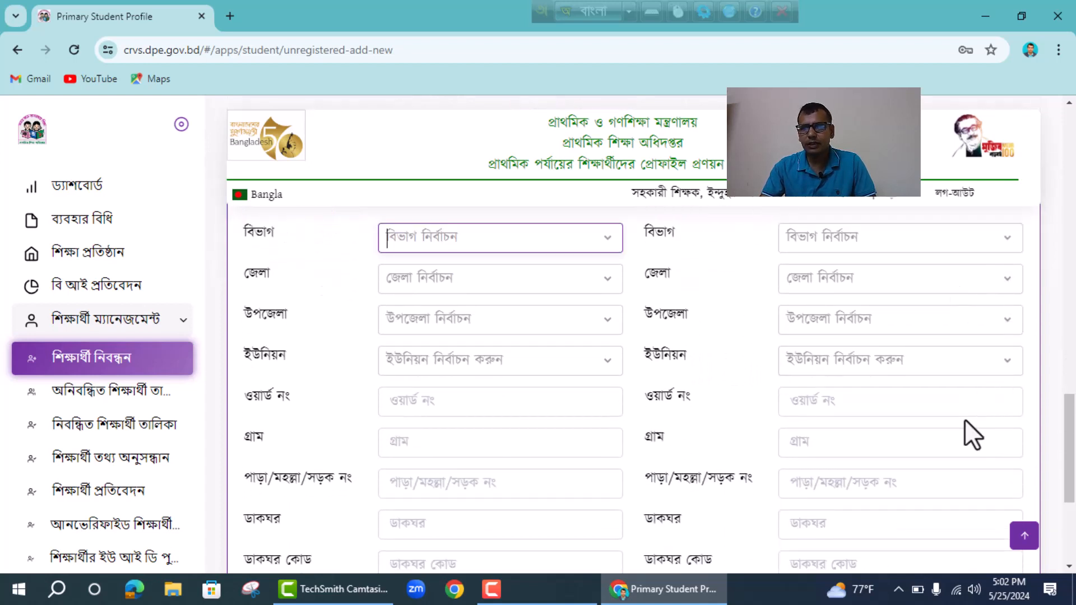
pyautogui.scroll(-4, 898, 440)
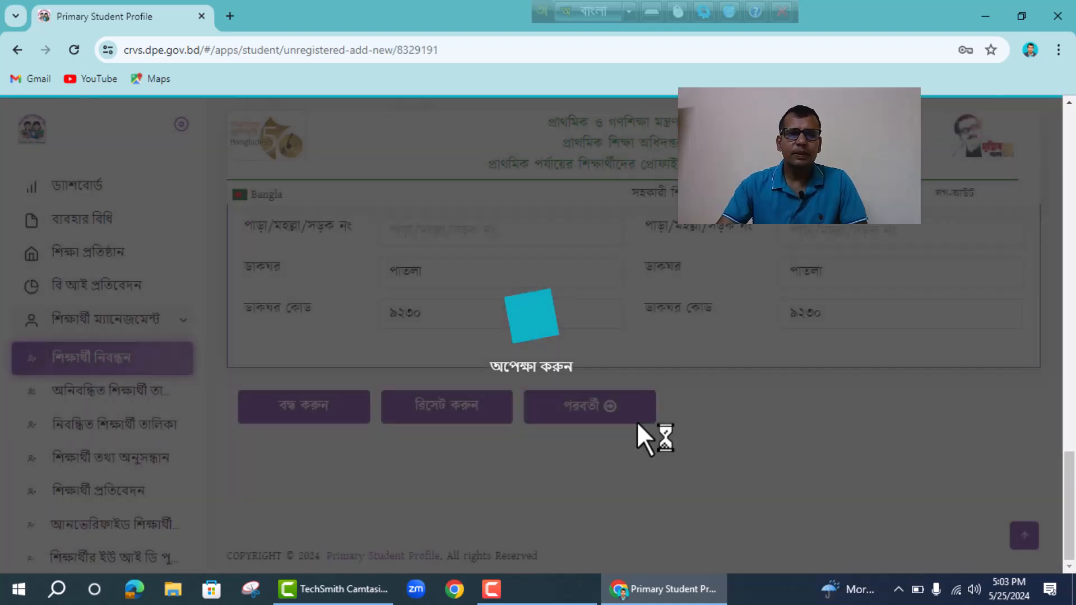
# - Review the filled-in student information and addresses, and continue to the parents' information page
pyautogui.scroll(10, 650, 426)
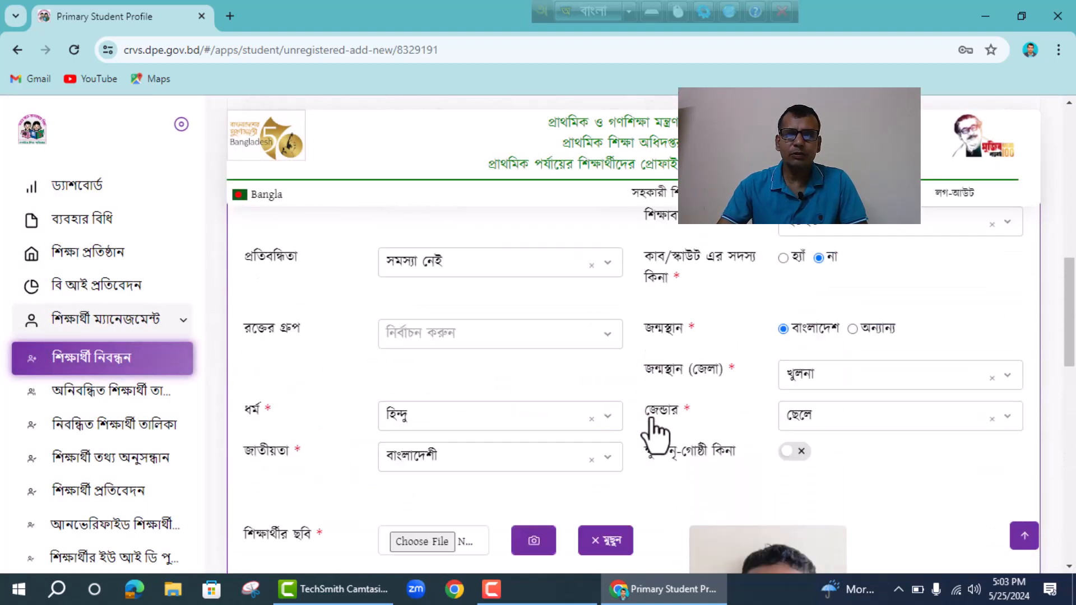
pyautogui.scroll(5, 651, 419)
pyautogui.scroll(-15, 651, 419)
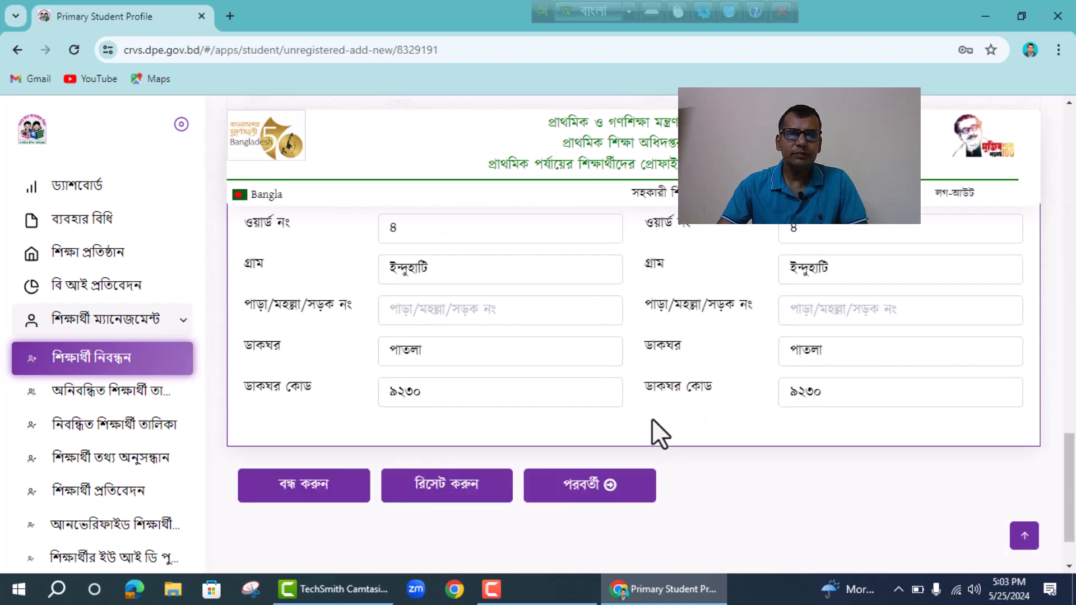
pyautogui.click(575, 491)
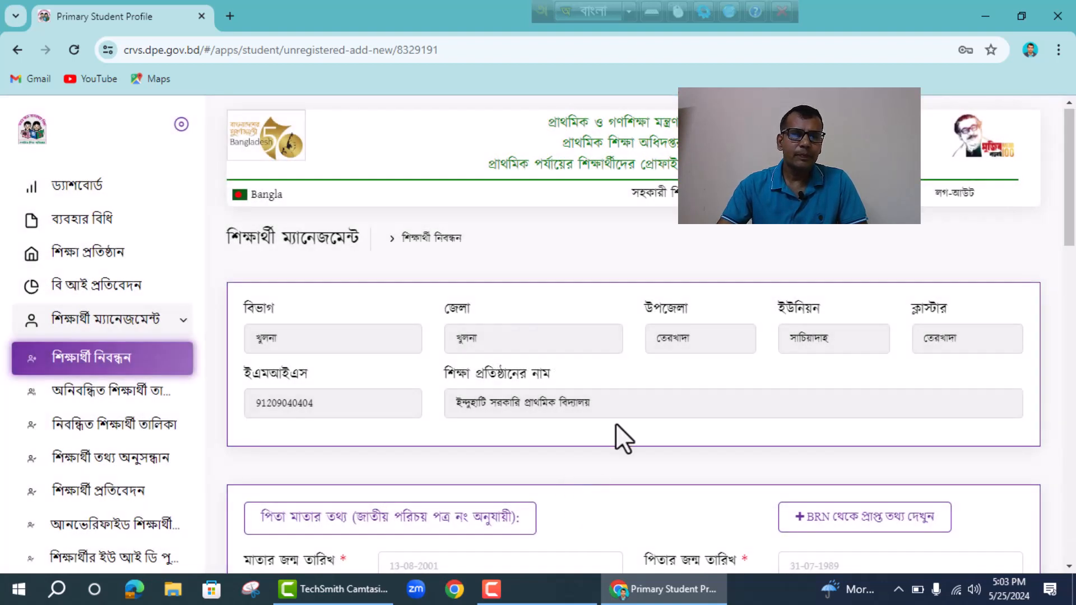
# - Examine the parents' birth date, national ID digit-length and national ID number fields, including the father's ১৭ সংখ্যা option and lookup control
pyautogui.scroll(-3, 616, 423)
pyautogui.scroll(-3, 615, 422)
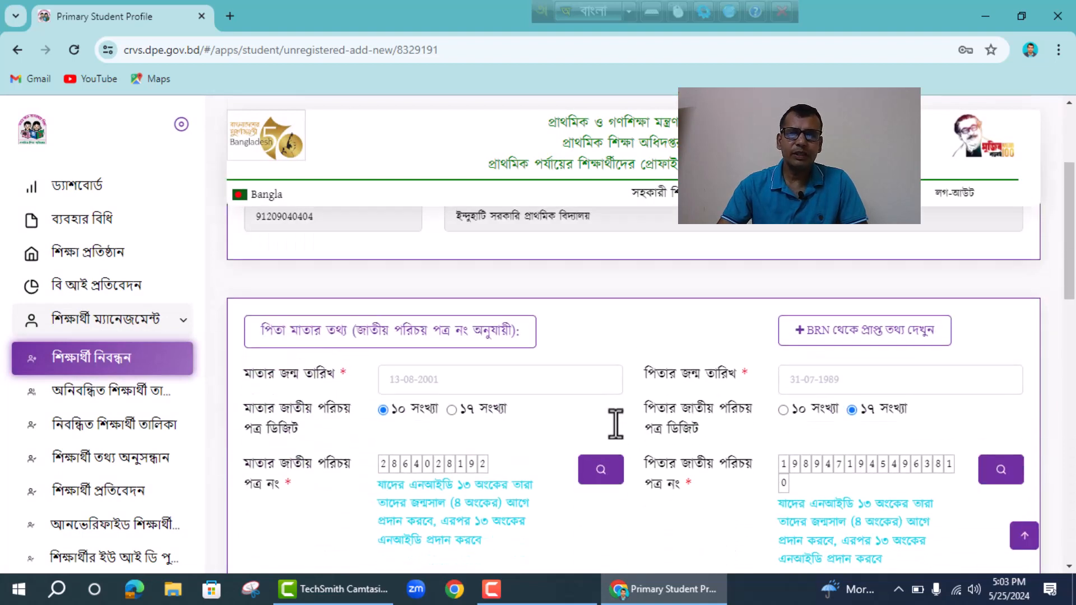
pyautogui.scroll(6, 615, 423)
pyautogui.scroll(-3, 616, 422)
pyautogui.scroll(-3, 616, 422)
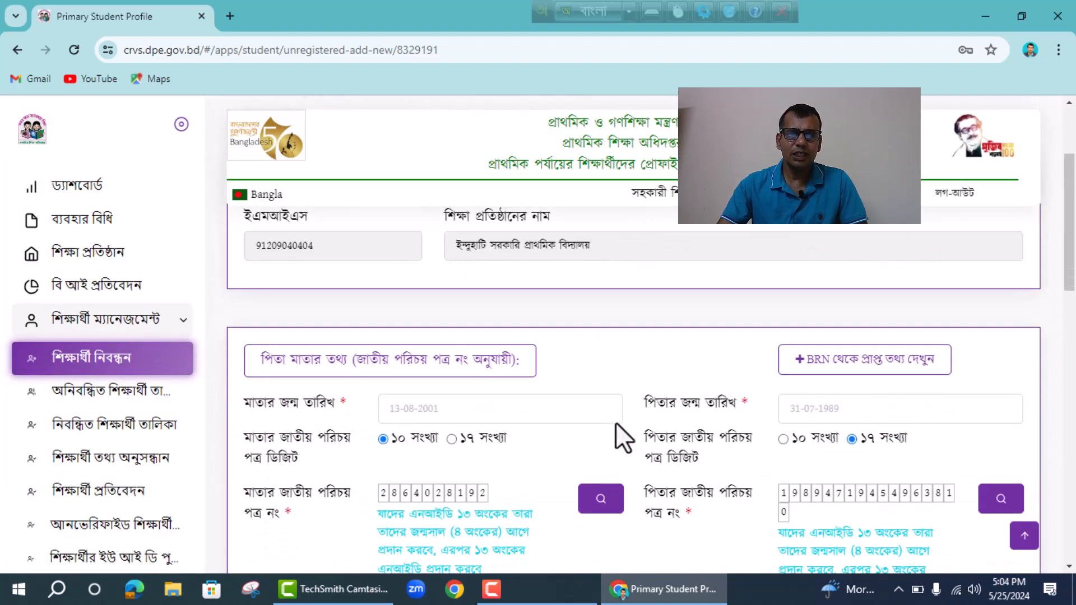
pyautogui.scroll(3, 399, 262)
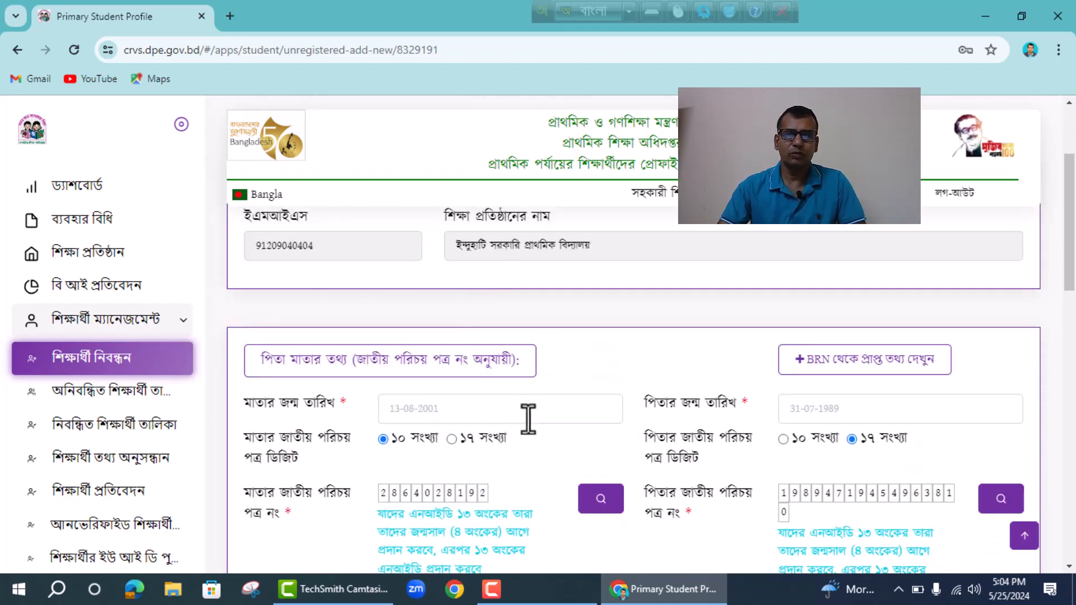
pyautogui.scroll(3, 428, 378)
pyautogui.scroll(-3, 429, 378)
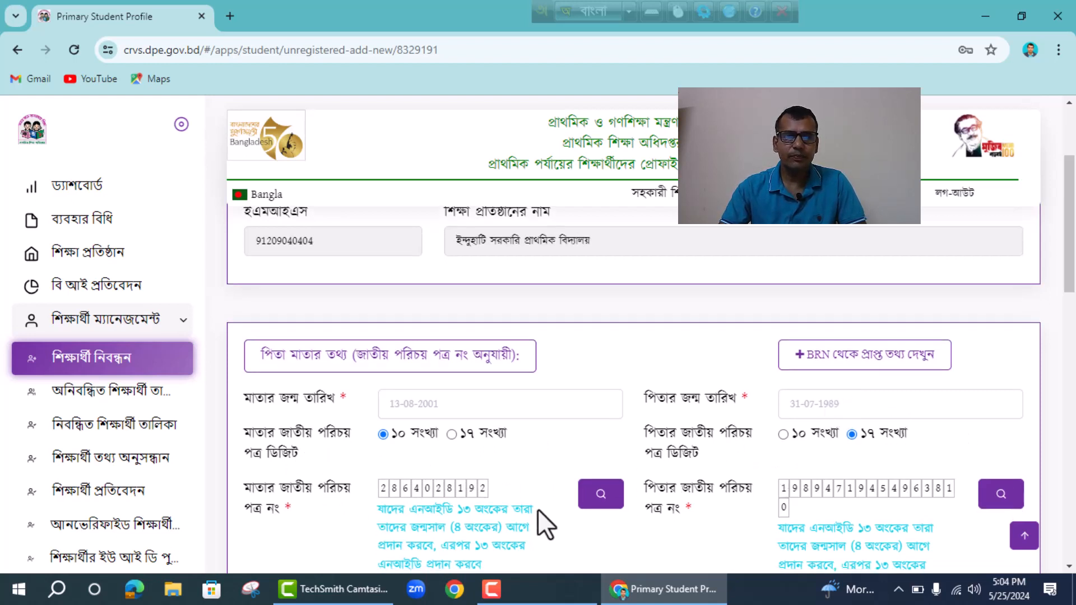
pyautogui.scroll(-3, 537, 509)
pyautogui.scroll(2, 454, 316)
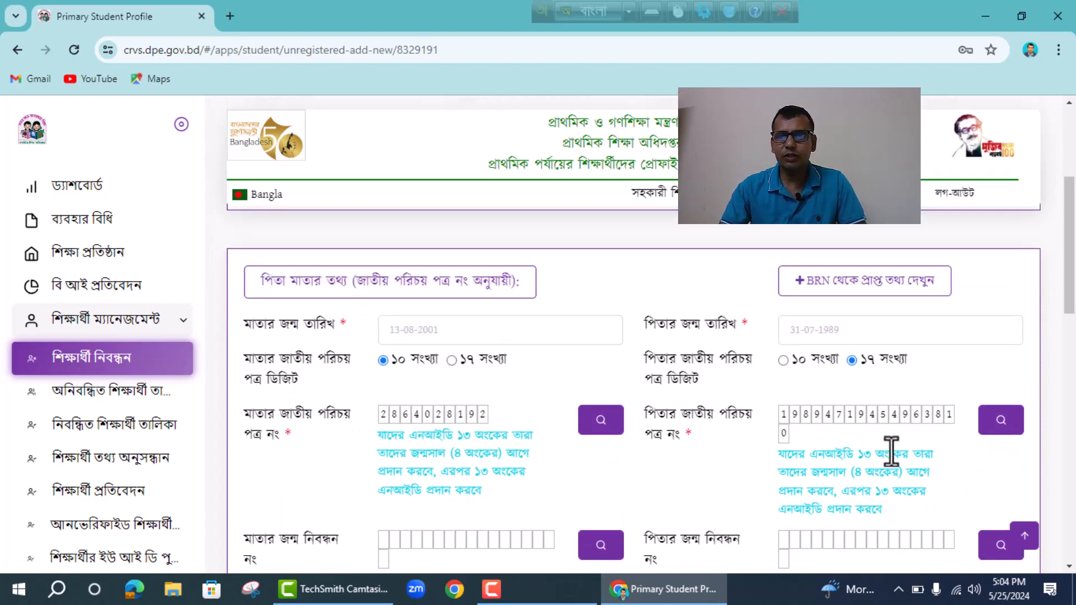
pyautogui.click(848, 359)
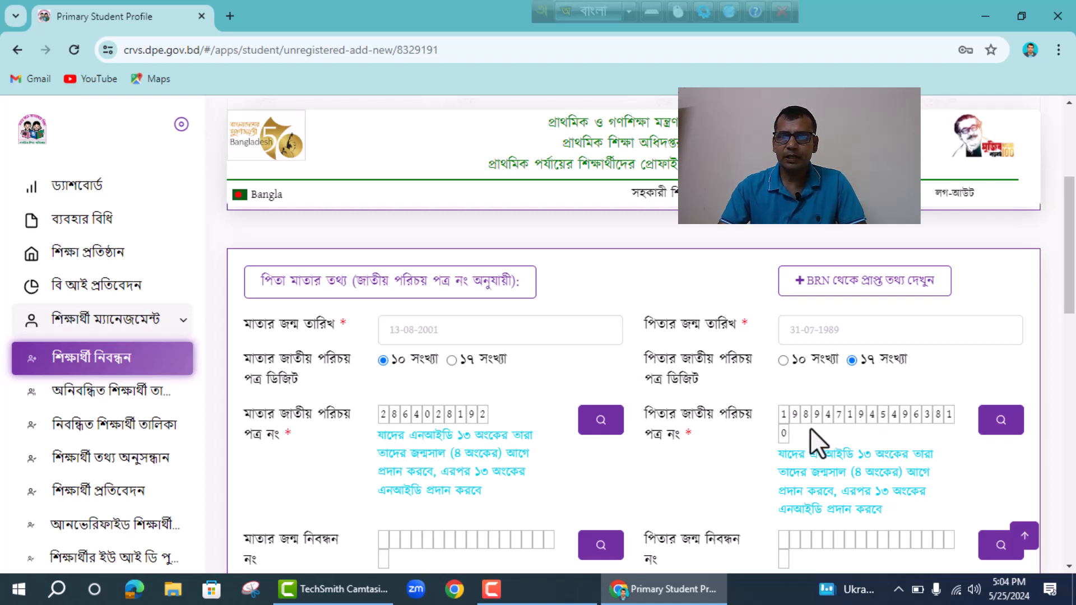
pyautogui.click(1000, 440)
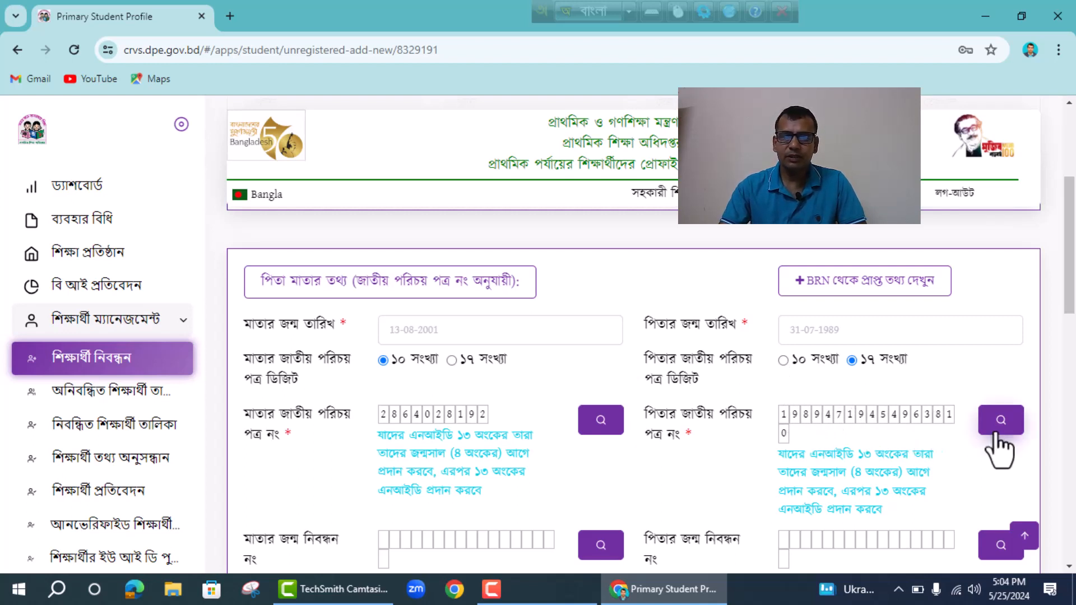
# - Review the parents' birth registration, name, occupation and mobile fields and the guardian section, and continue to the other information (অন্যান্য তথ্য) page
pyautogui.scroll(-3, 736, 424)
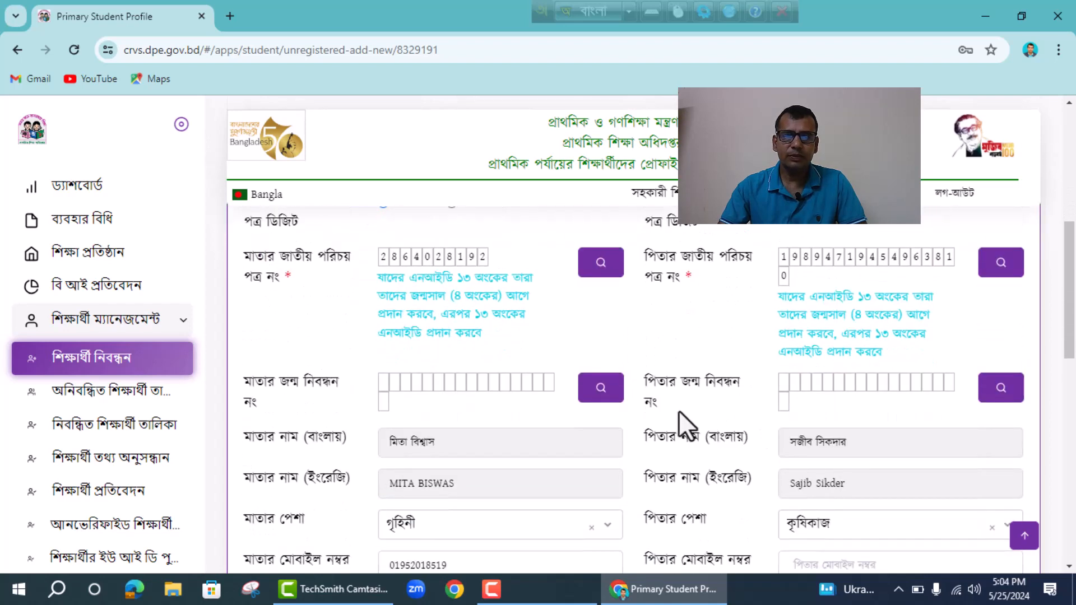
pyautogui.scroll(-2, 516, 386)
pyautogui.scroll(3, 517, 386)
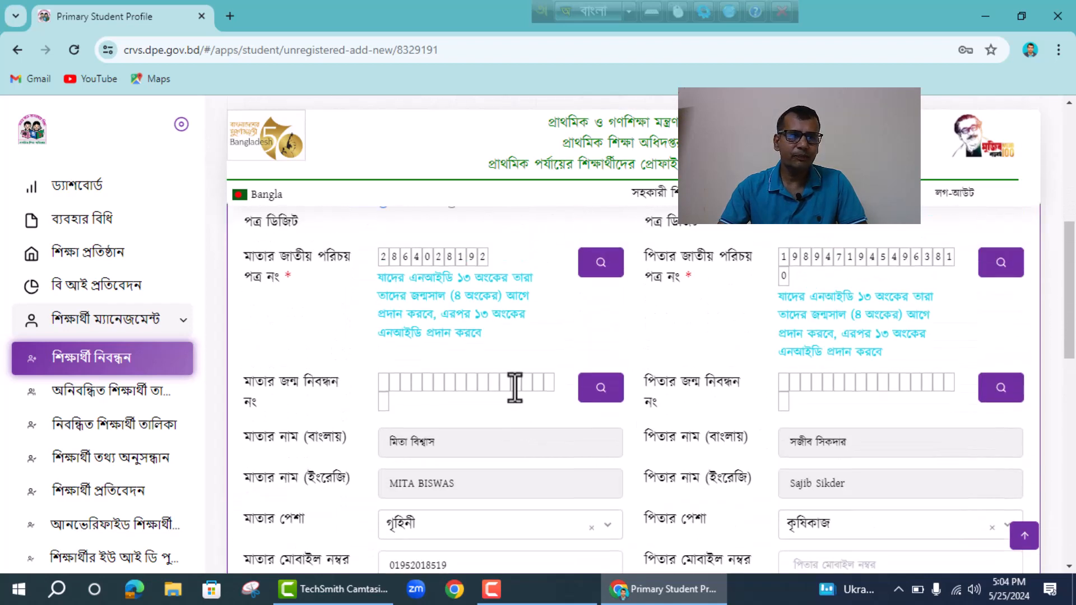
pyautogui.scroll(-4, 441, 409)
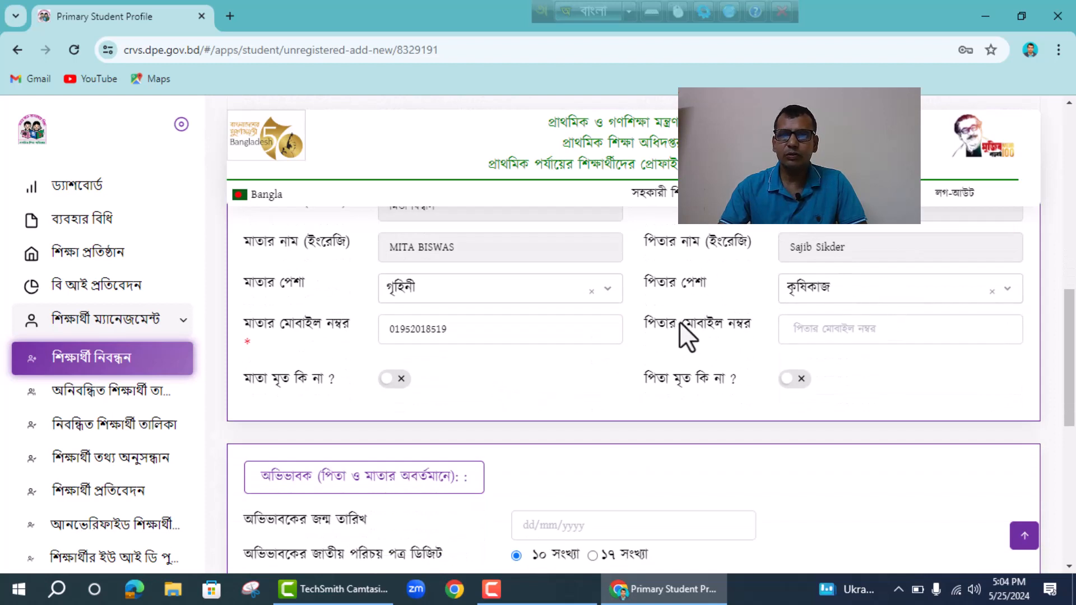
pyautogui.scroll(-8, 680, 321)
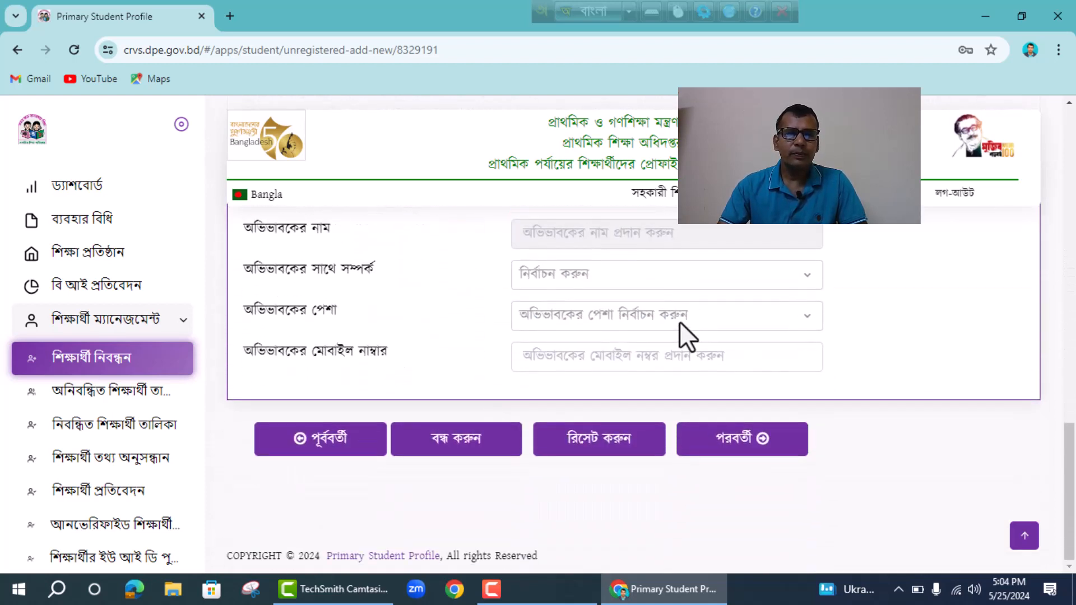
pyautogui.click(740, 449)
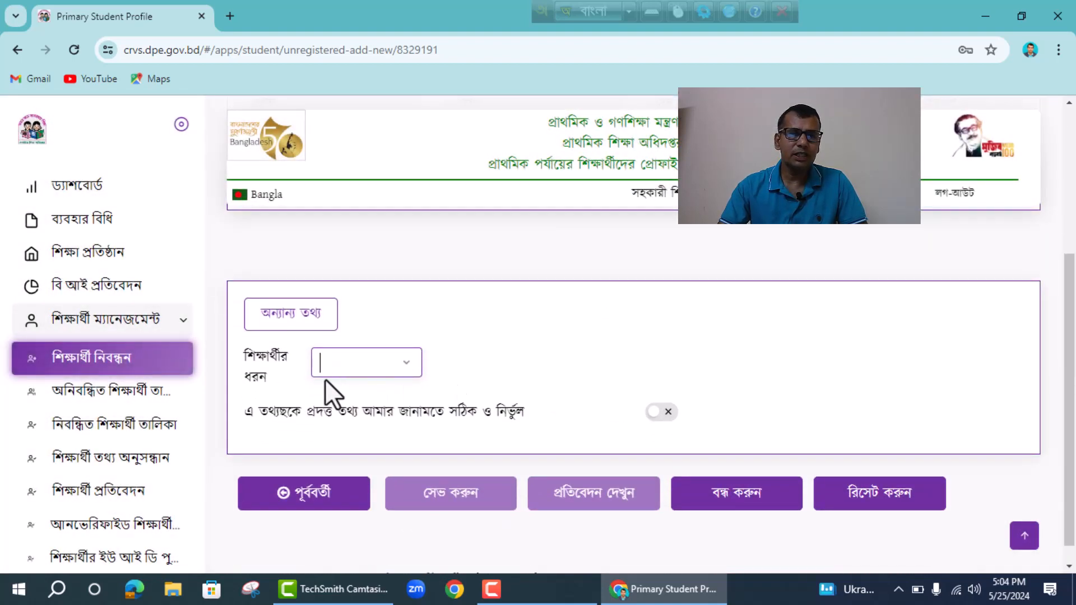
# - View the student type (শিক্ষার্থীর ধরন) options without choosing one, and turn on the declaration that the given information is correct
pyautogui.click(377, 365)
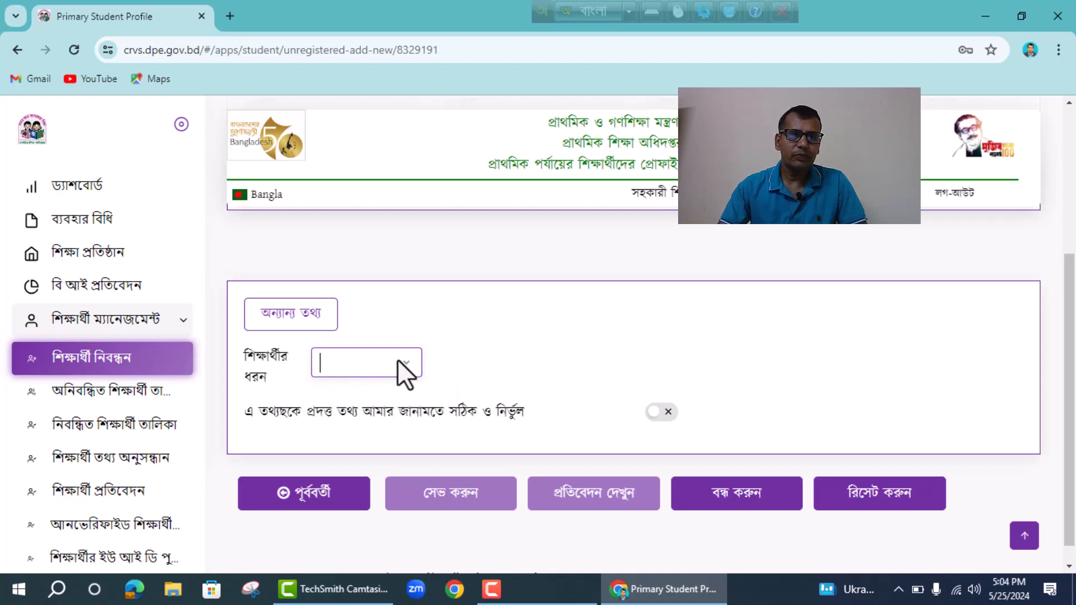
pyautogui.click(404, 368)
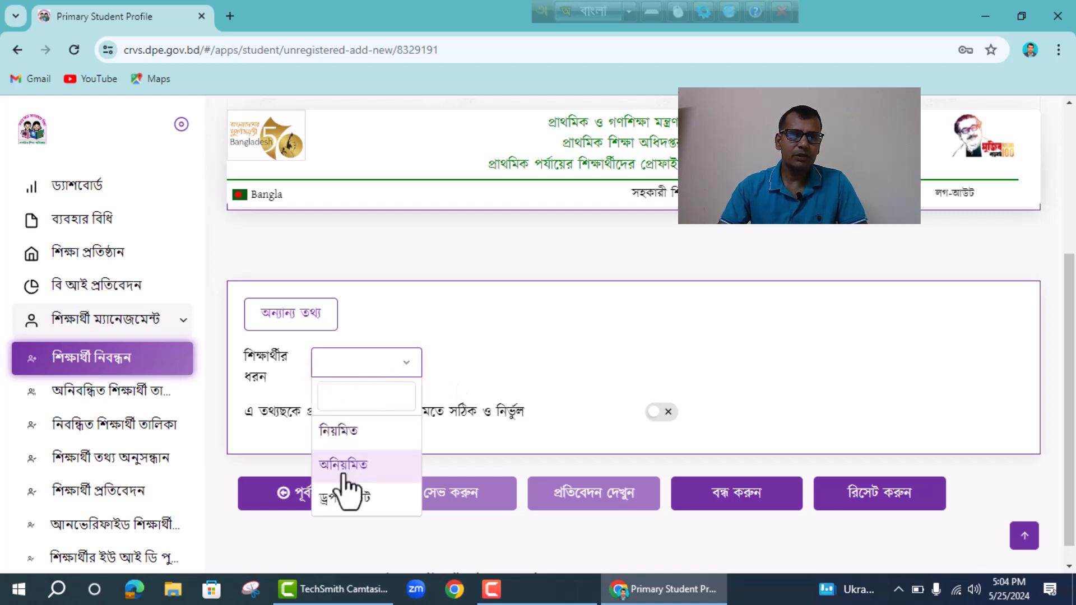
pyautogui.click(561, 357)
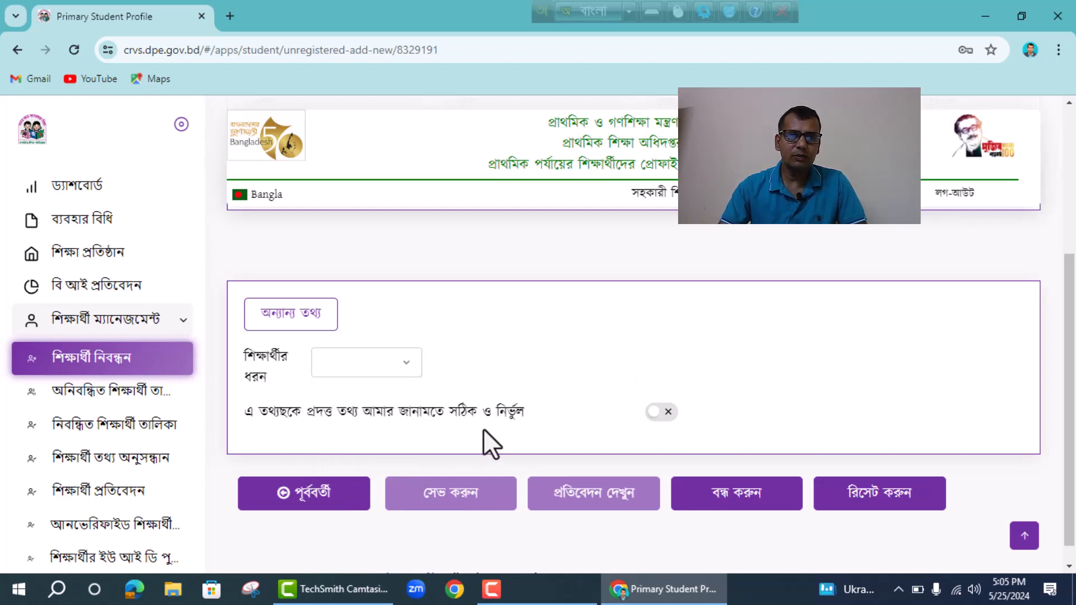
pyautogui.click(659, 416)
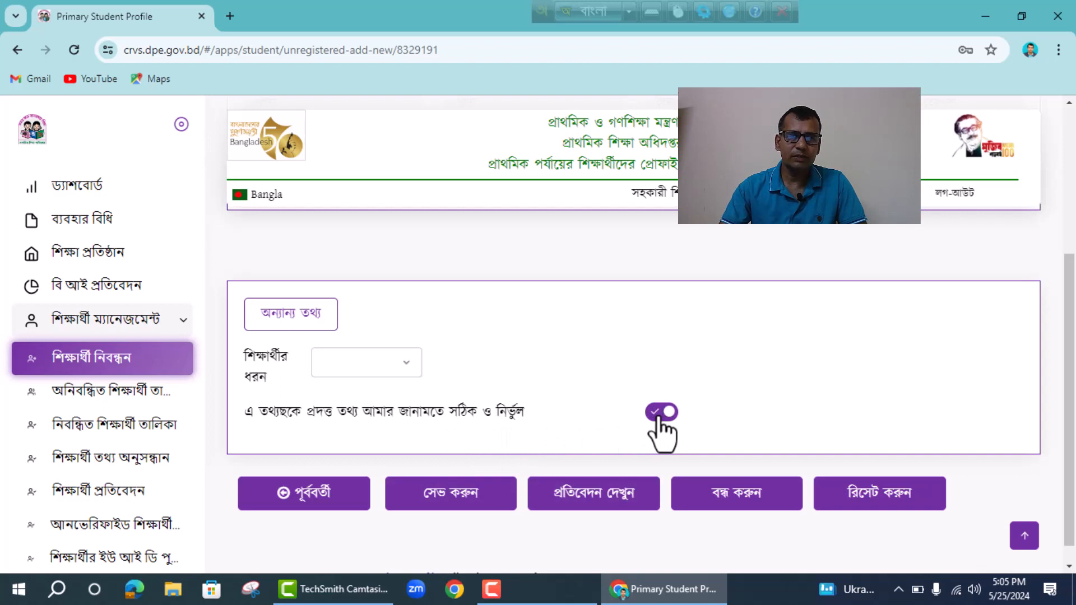